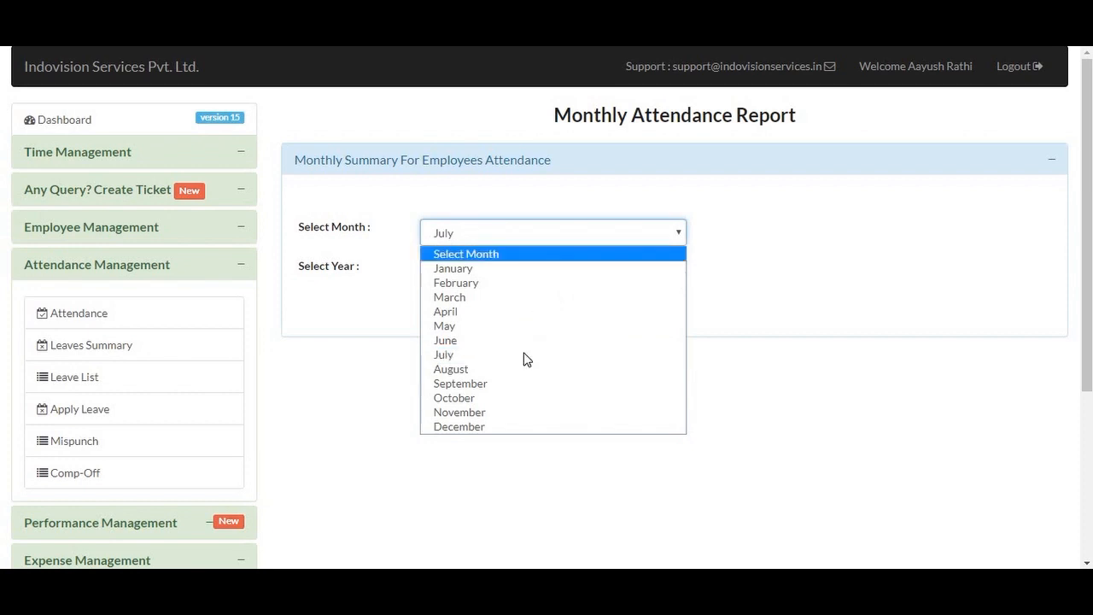
# Generate the monthly attendance report for January 2019 and open the employee's day-by-day attendance
pyautogui.press('Up')
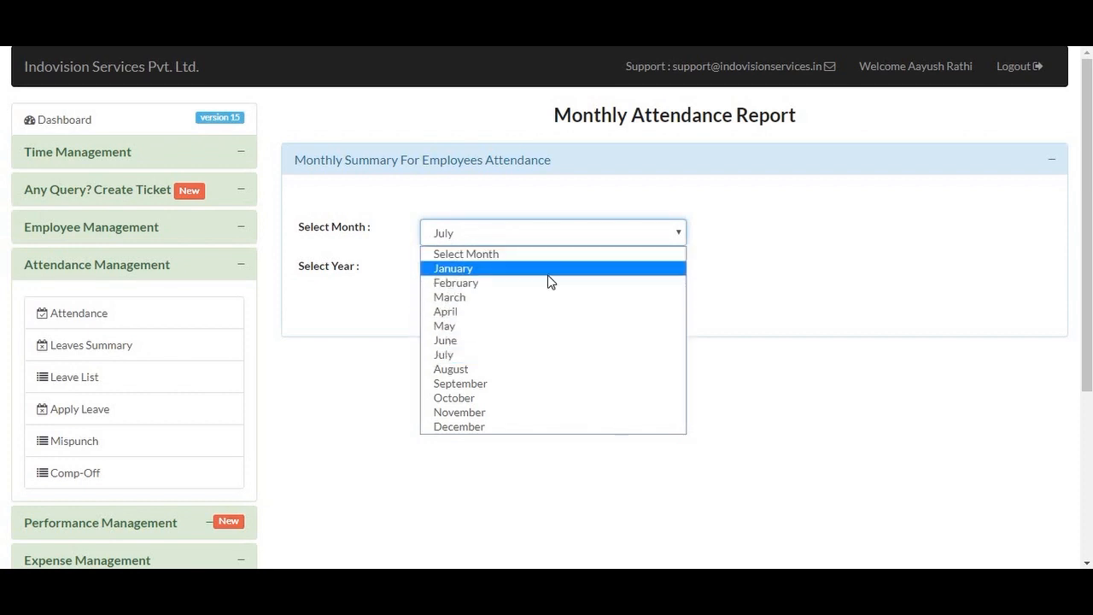
pyautogui.press('Return')
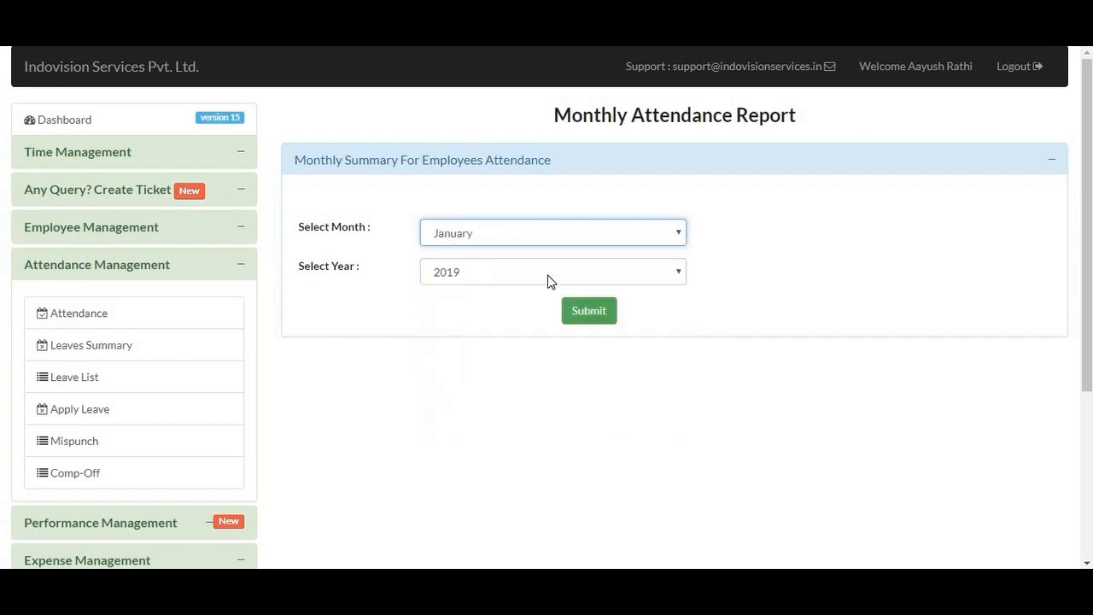
pyautogui.click(599, 314)
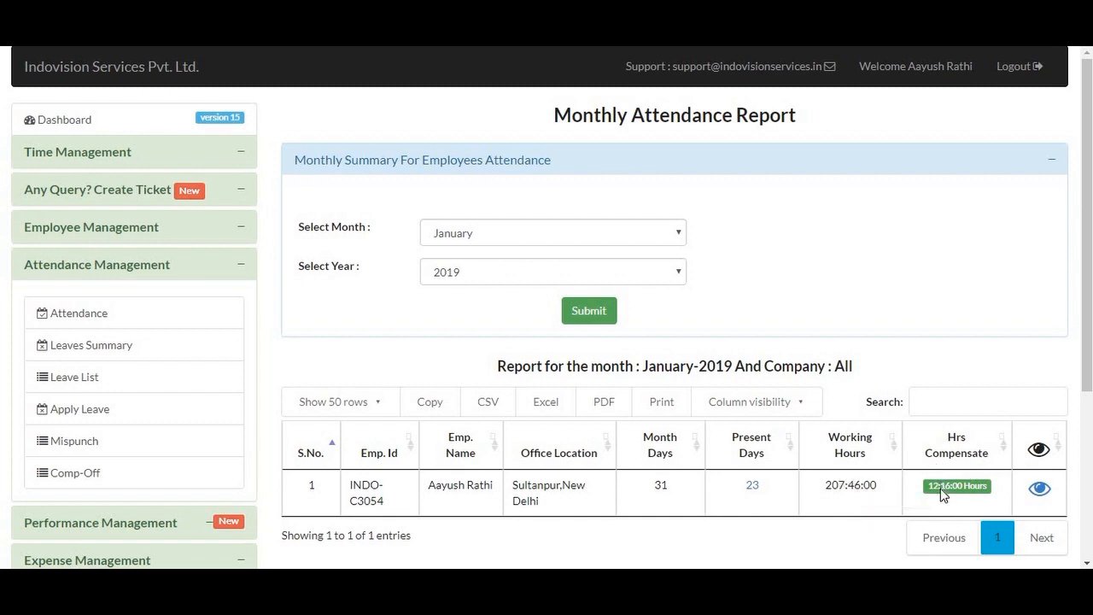
pyautogui.moveTo(981, 492)
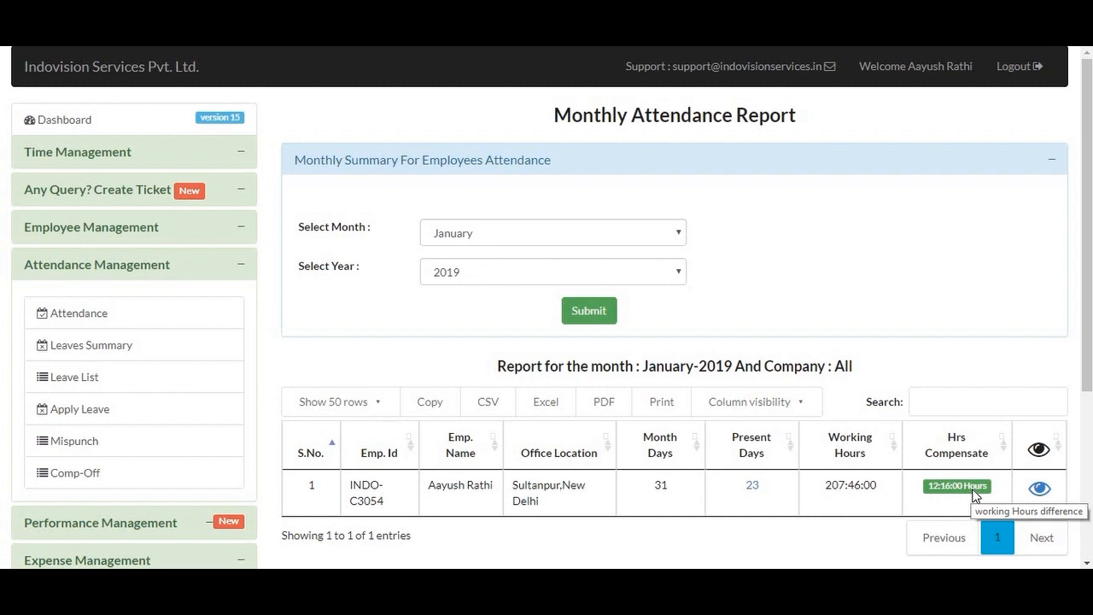
pyautogui.click(1042, 493)
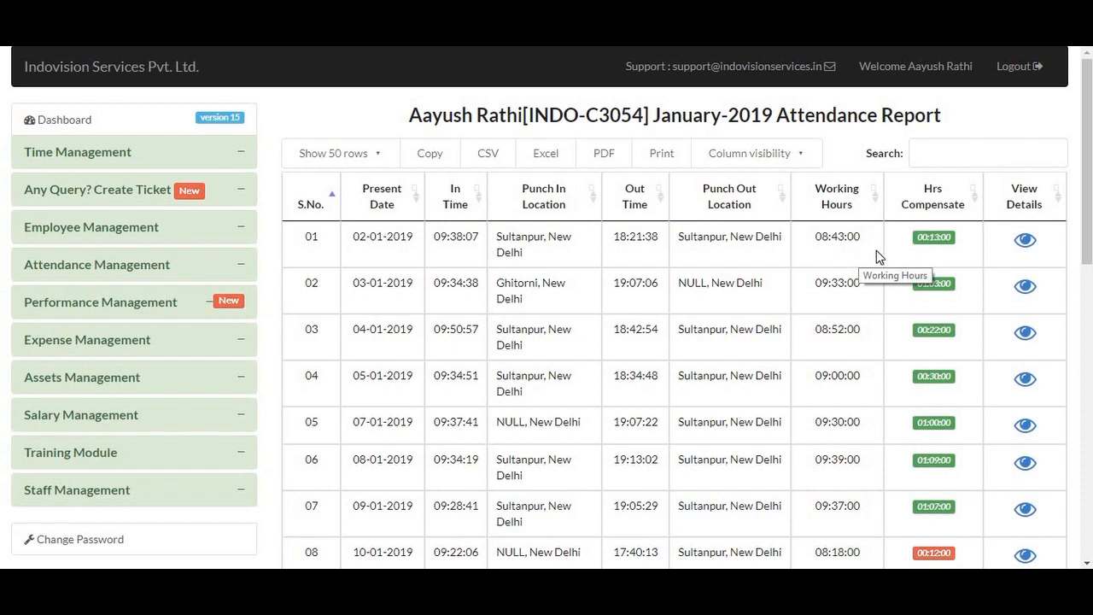
# View the punch details for 02-01-2019 and return to the January attendance report
pyautogui.scroll(-1, 904, 373)
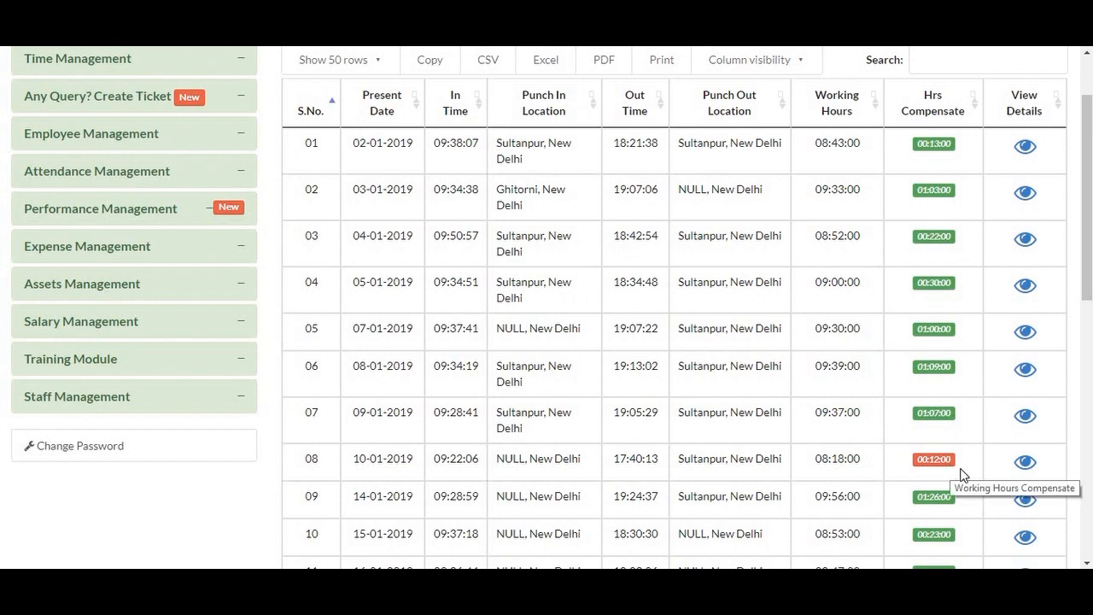
pyautogui.click(1024, 147)
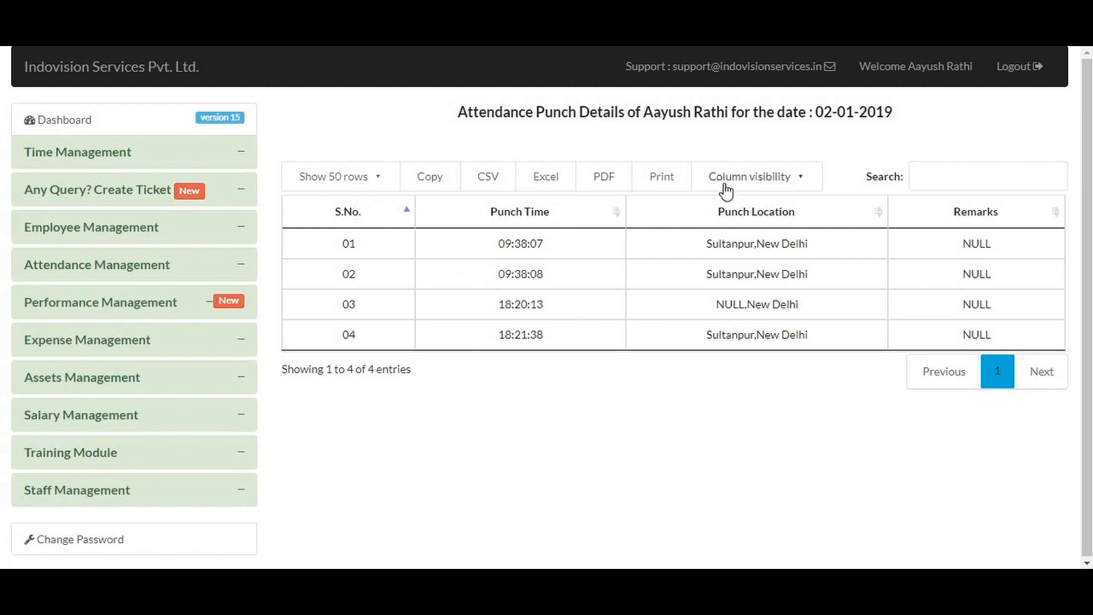
pyautogui.hotkey('ctrl', 'w')
# Sort the January attendance report by Out Time in descending order and review all its rows, including the mispunch mark and total compensation
pyautogui.scroll(1, 550, 185)
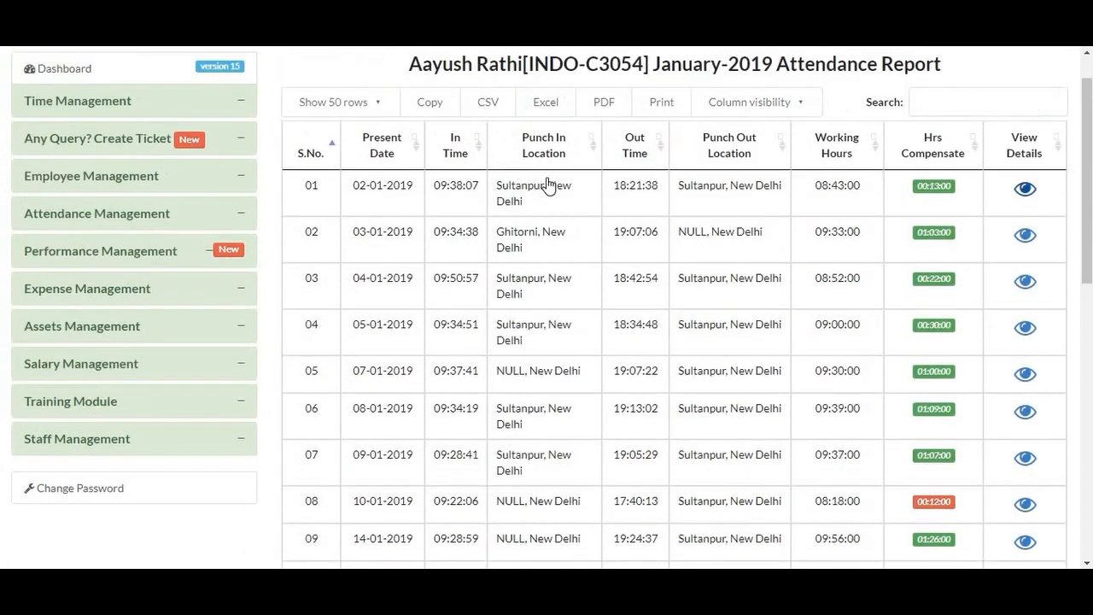
pyautogui.scroll(1, 547, 184)
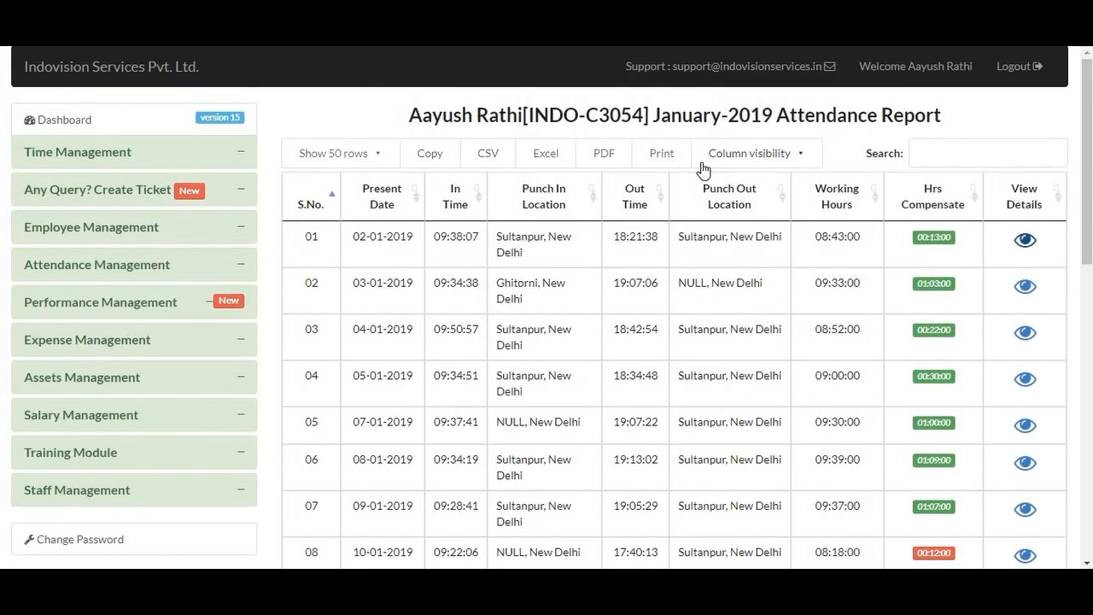
pyautogui.click(663, 205)
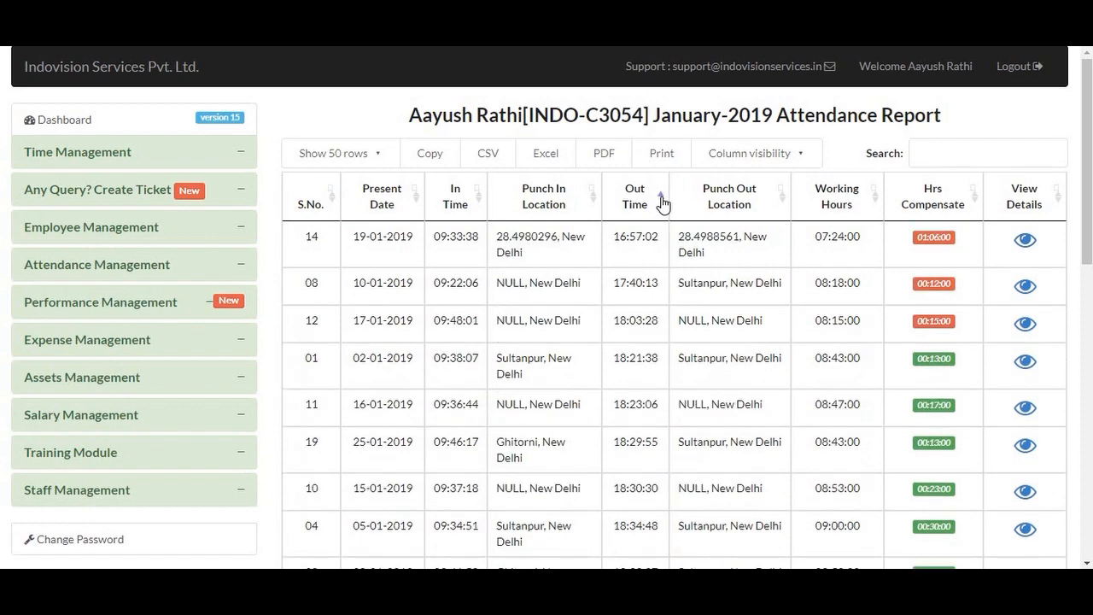
pyautogui.click(664, 204)
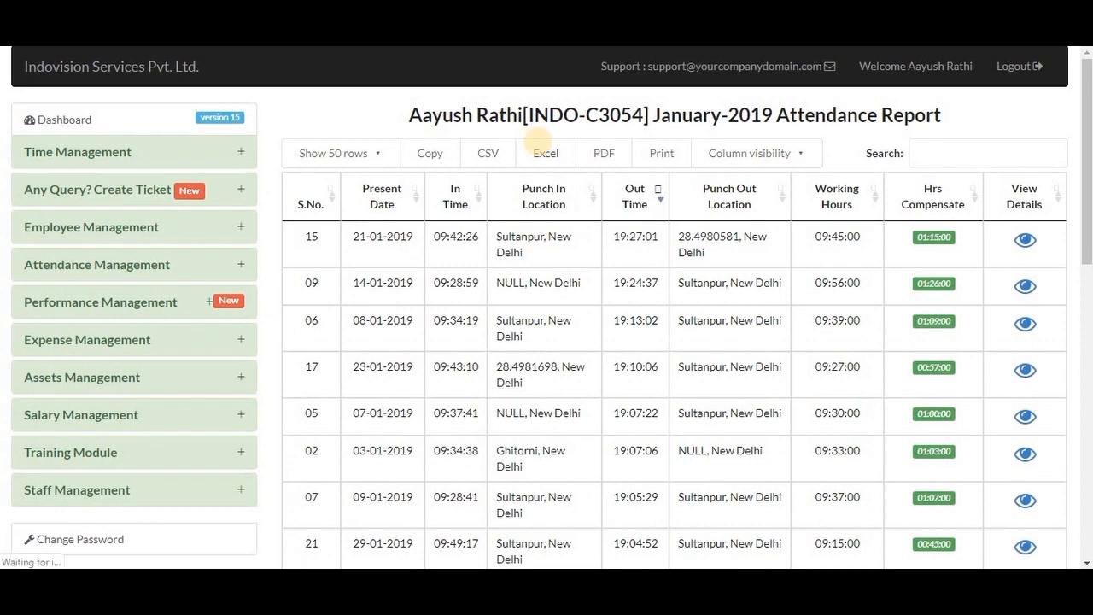
pyautogui.scroll(-8, 537, 142)
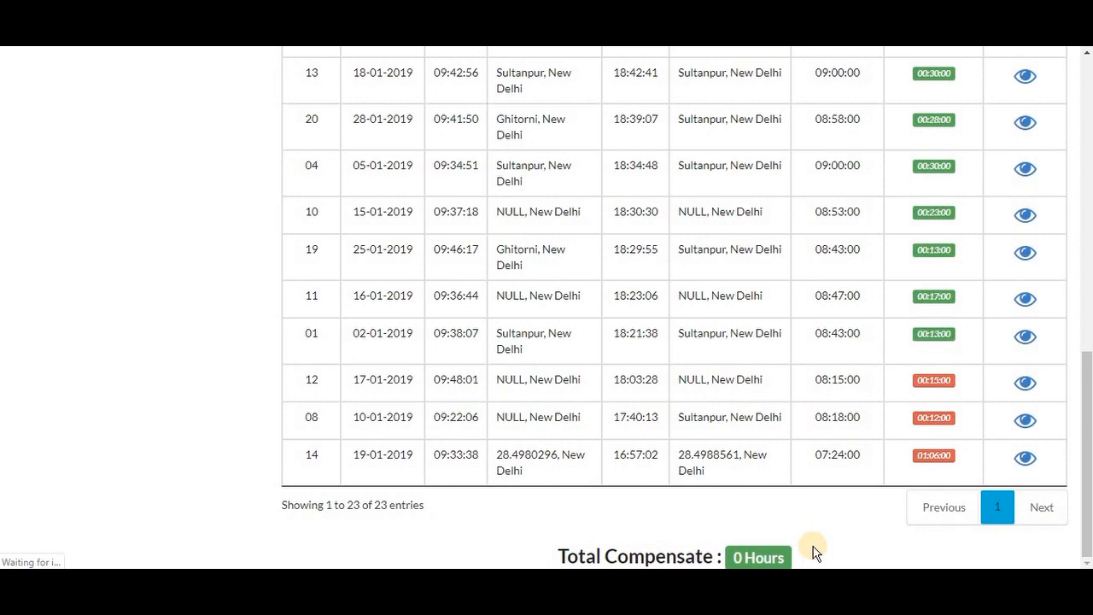
pyautogui.scroll(4, 813, 419)
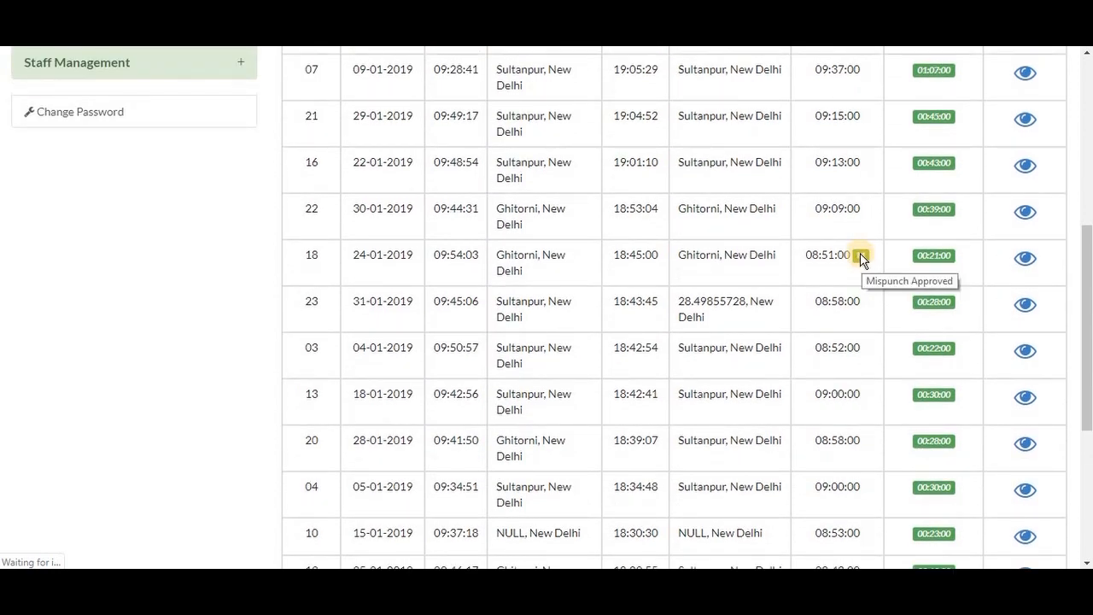
pyautogui.scroll(4, 377, 187)
pyautogui.scroll(1, 377, 187)
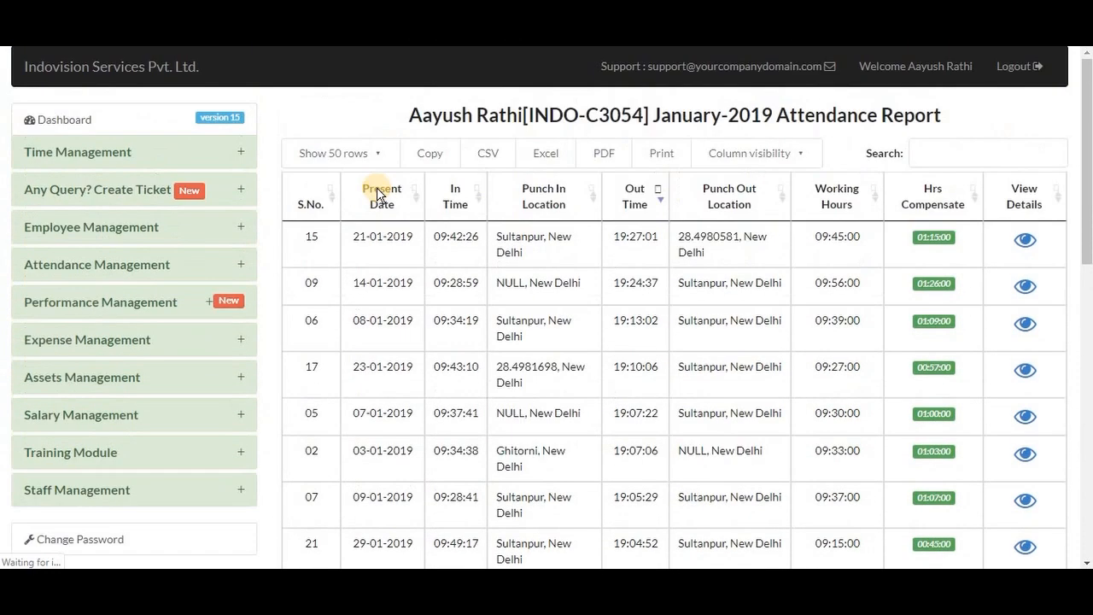
# Generate the monthly attendance report for July 2019
pyautogui.click(129, 273)
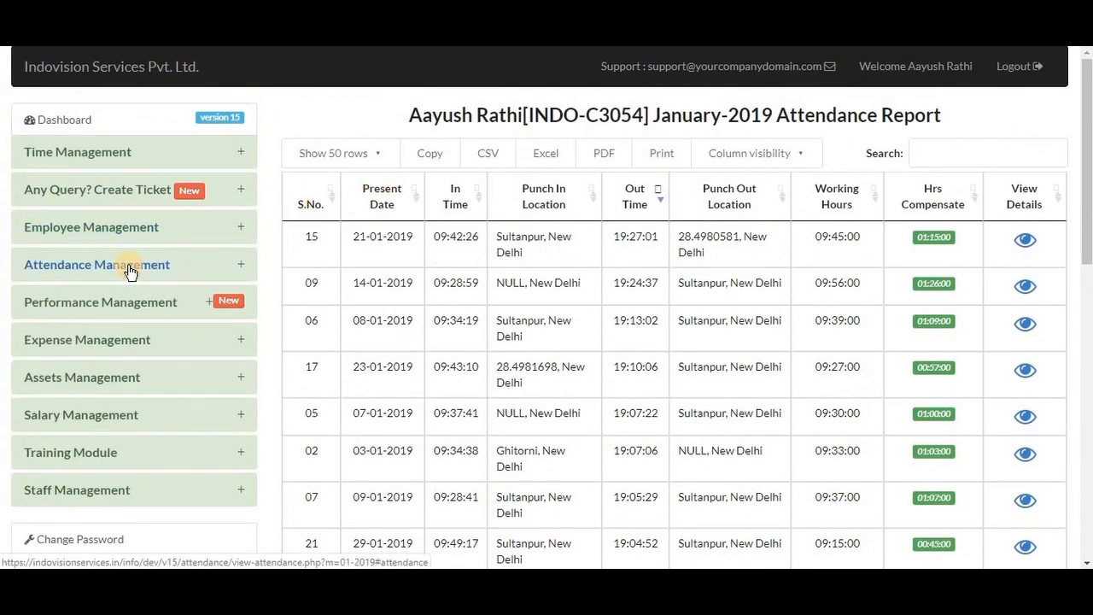
pyautogui.click(144, 318)
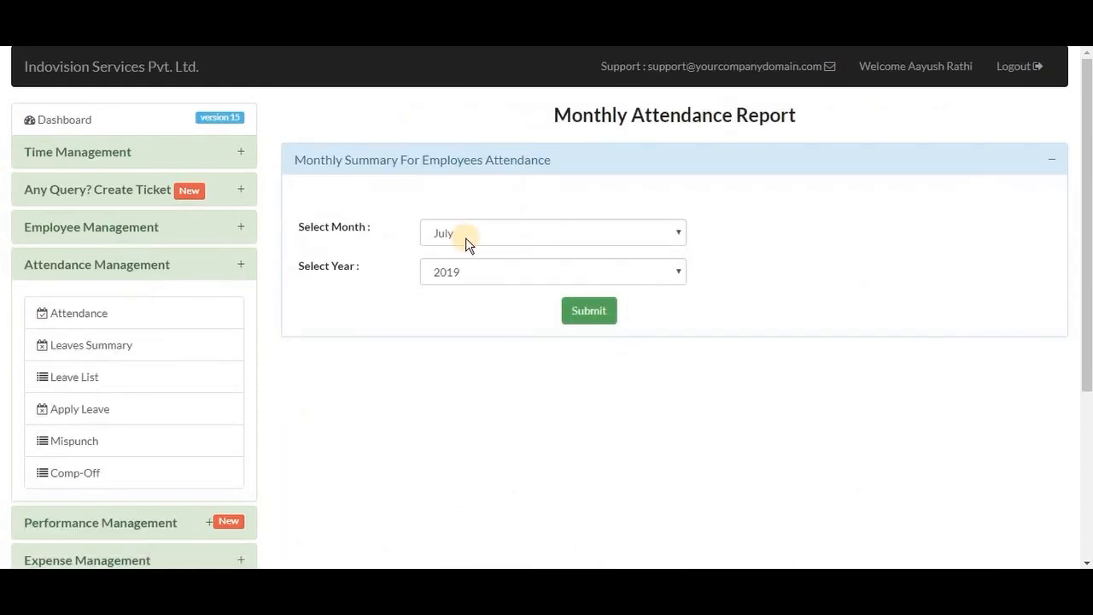
pyautogui.click(591, 312)
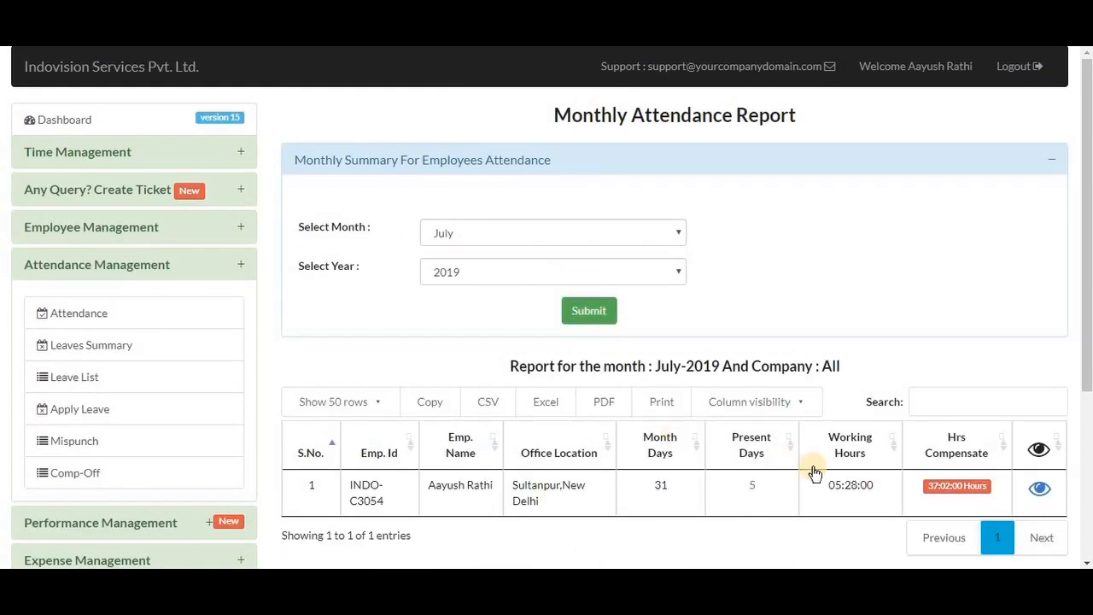
# Sort the employee's July 2019 daily attendance by ascending serial number and open the punch details for 04-07-2019
pyautogui.click(1039, 488)
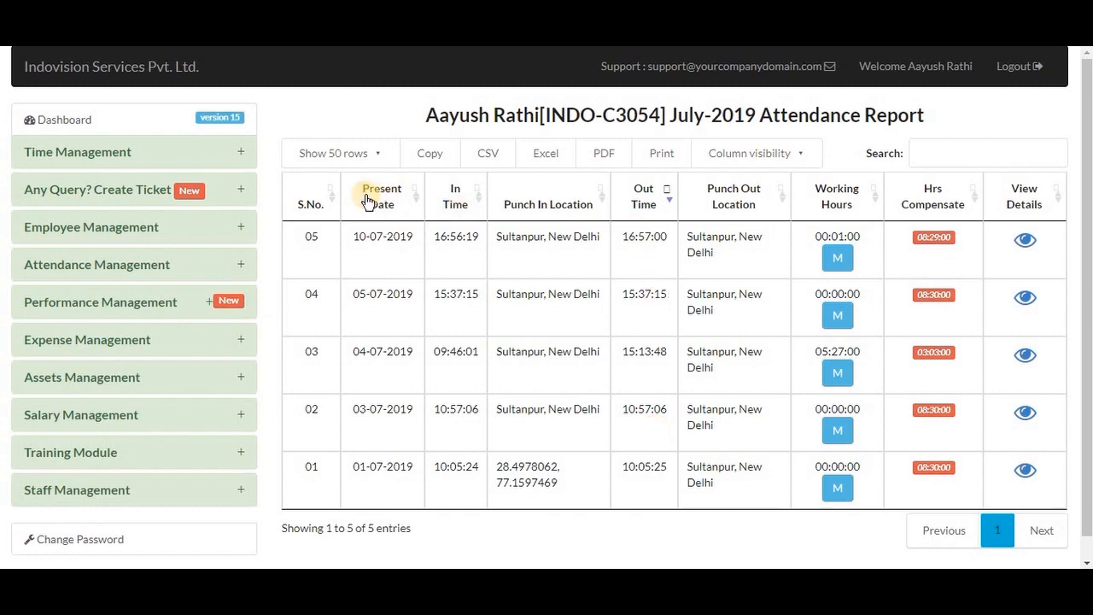
pyautogui.click(334, 201)
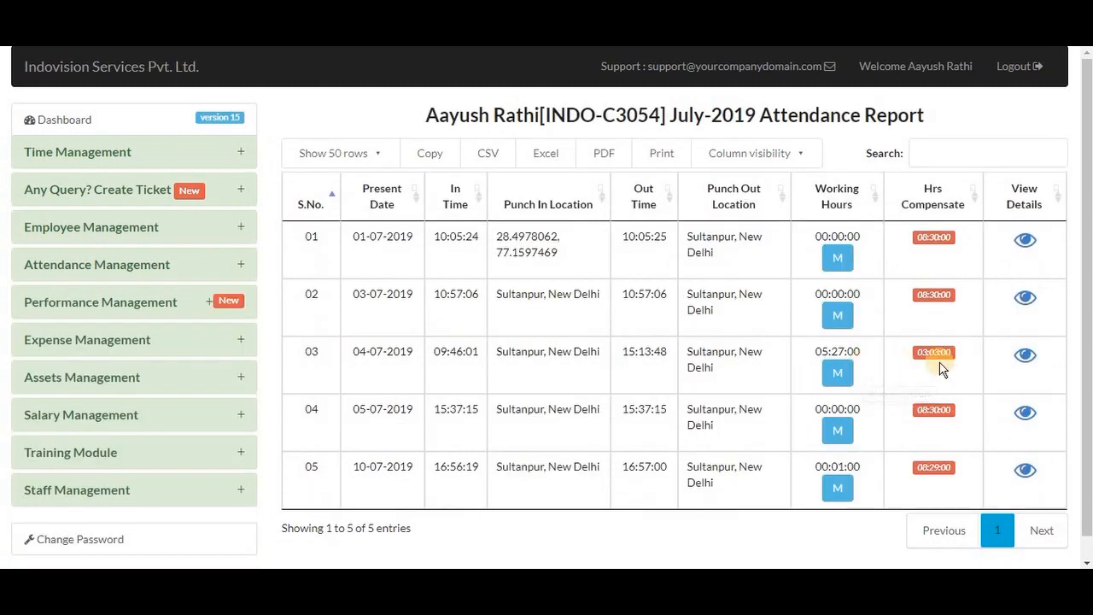
pyautogui.click(1025, 354)
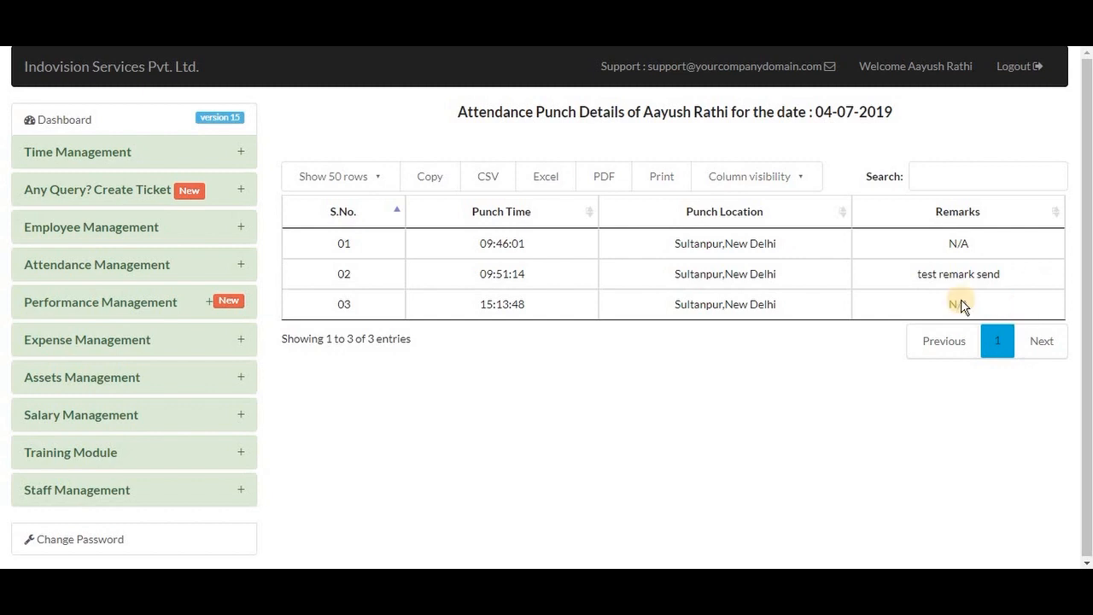
# Open the leaves summary and examine the employee's leave balances across all columns through Paid Leave Remaining
pyautogui.click(197, 265)
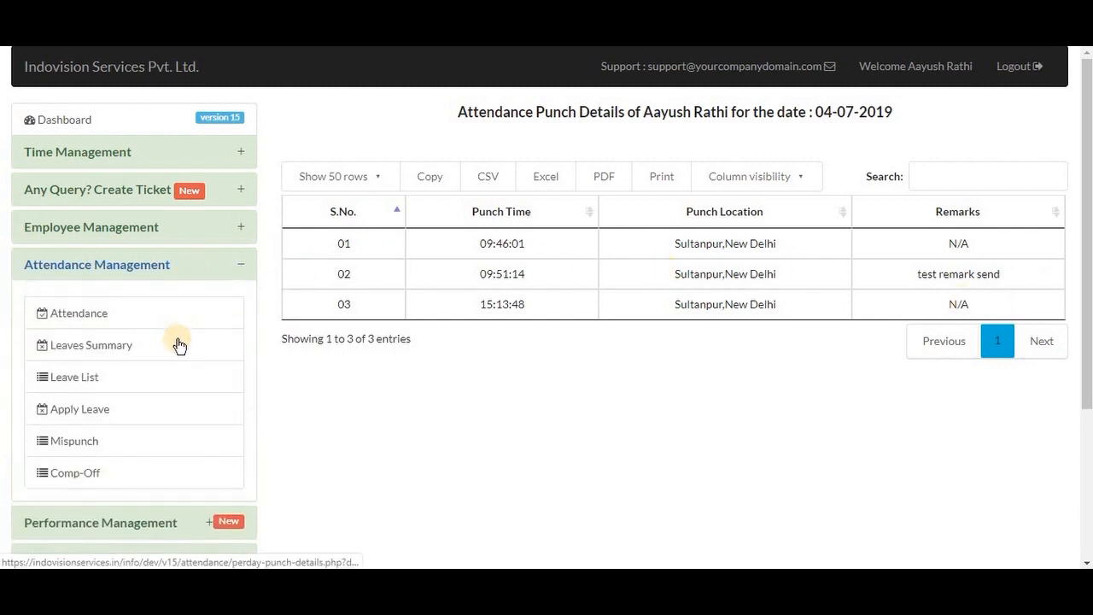
pyautogui.click(175, 349)
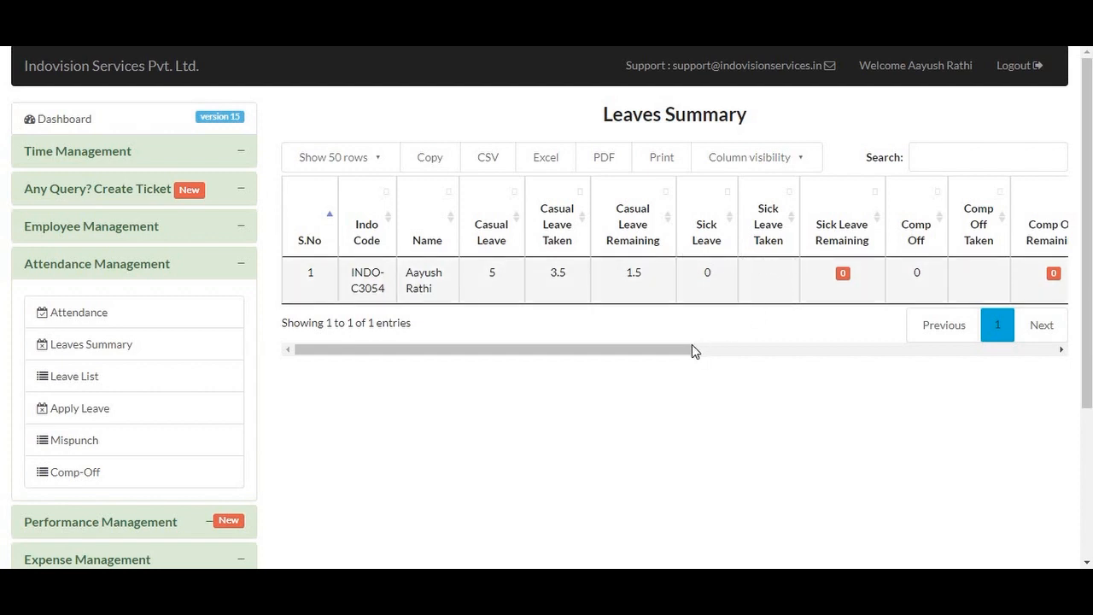
pyautogui.click(825, 350)
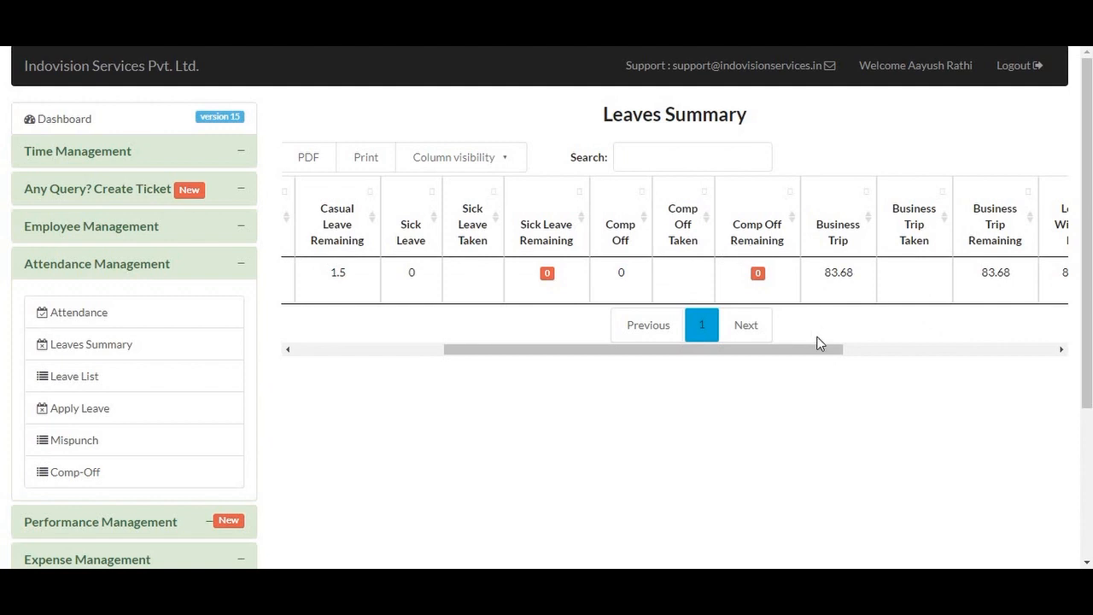
pyautogui.click(897, 350)
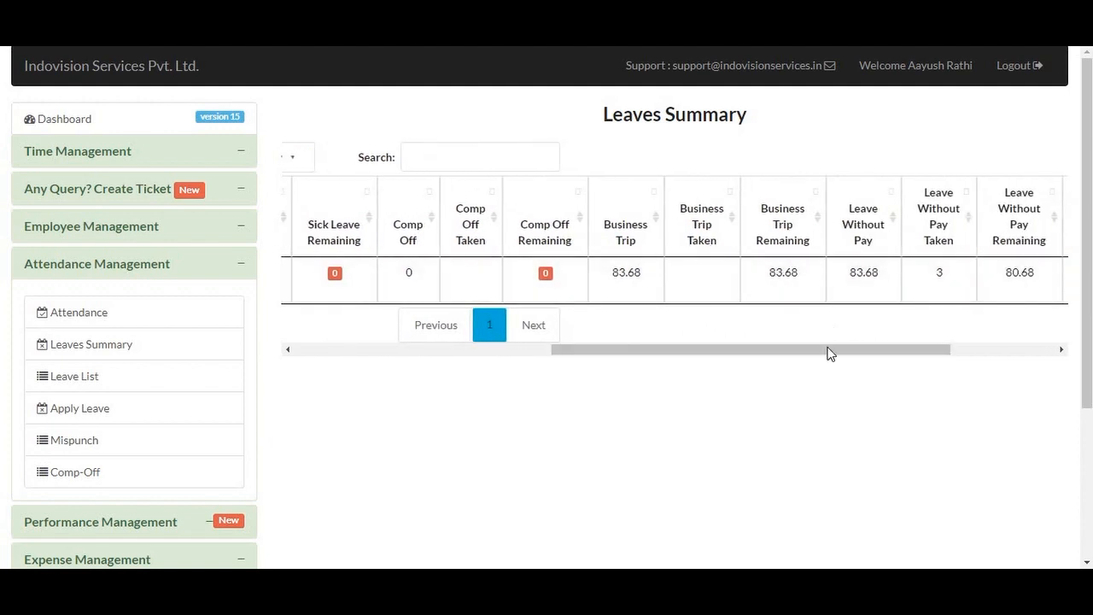
pyautogui.click(961, 357)
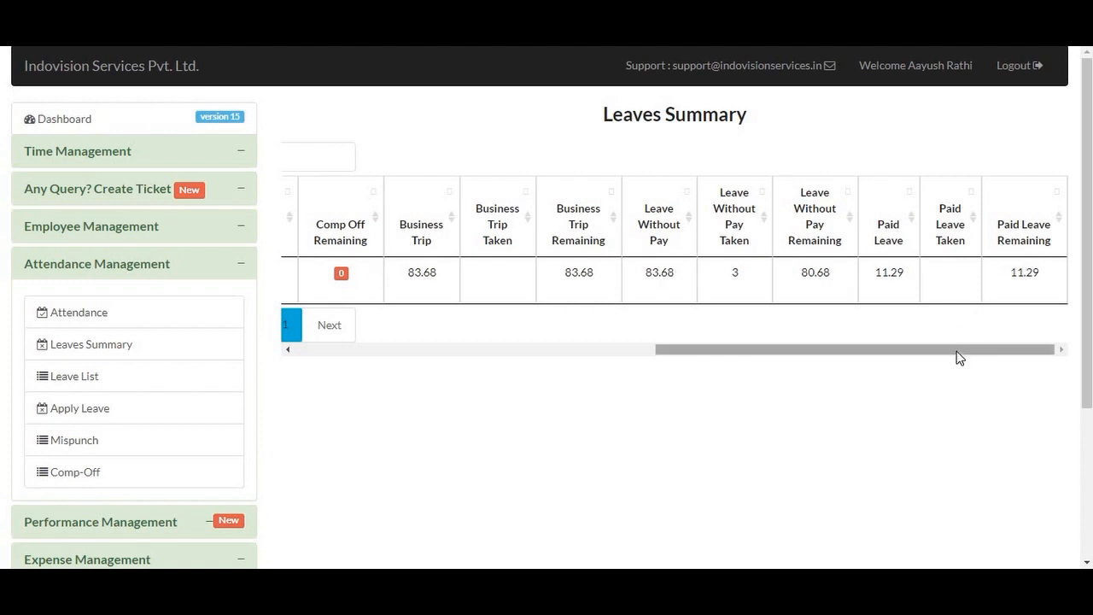
pyautogui.moveTo(785, 355); pyautogui.dragTo(346, 350)
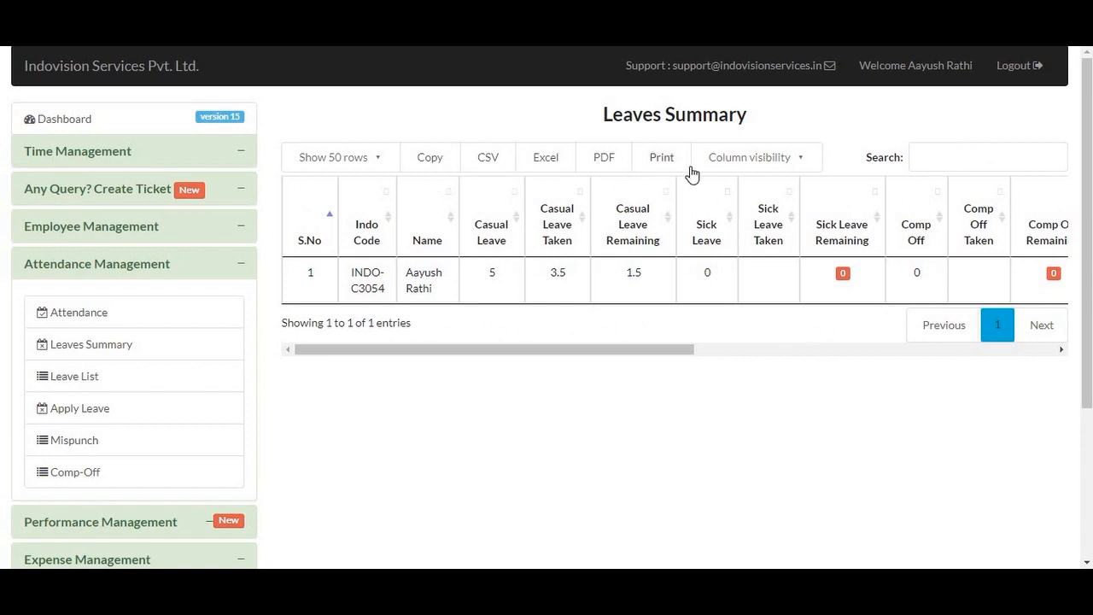
# Hide the Sick Leave, Sick Leave Taken and Sick Leave Remaining columns in the leaves summary and check the other columns
pyautogui.click(750, 161)
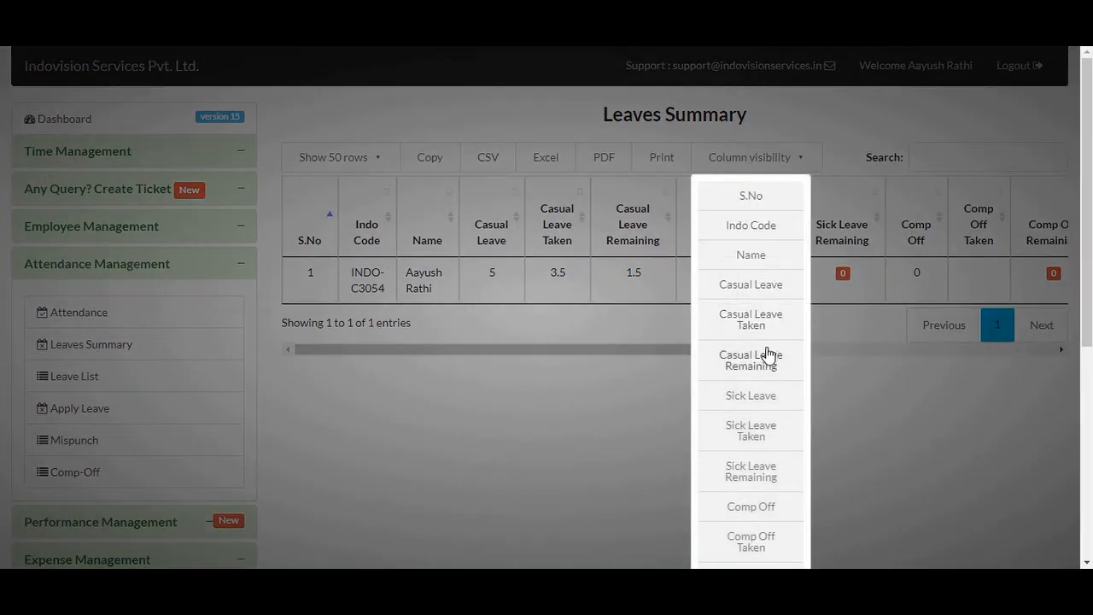
pyautogui.click(768, 401)
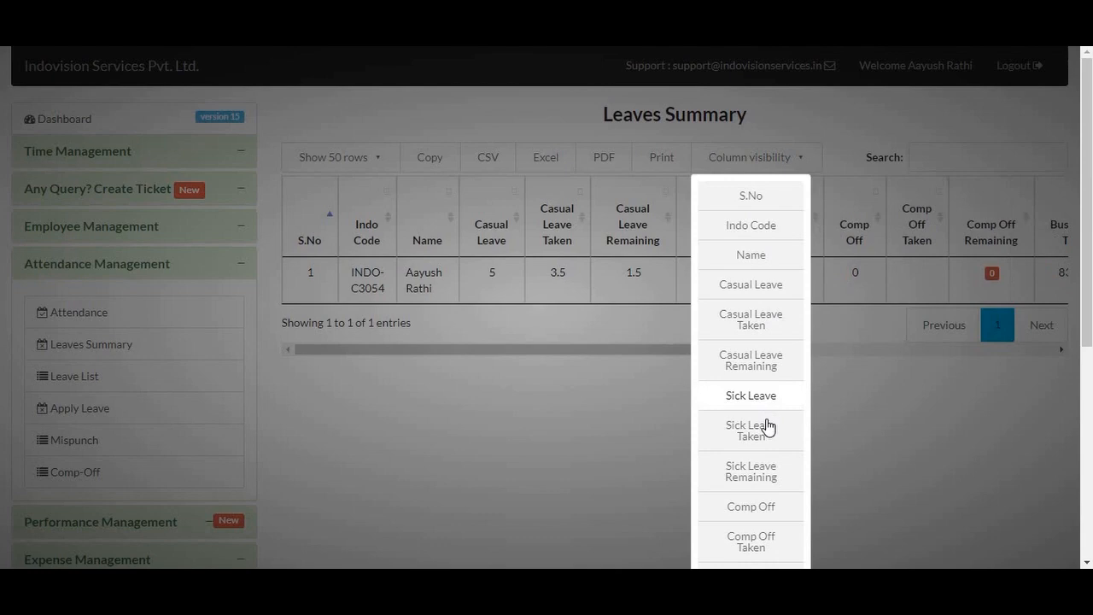
pyautogui.click(763, 429)
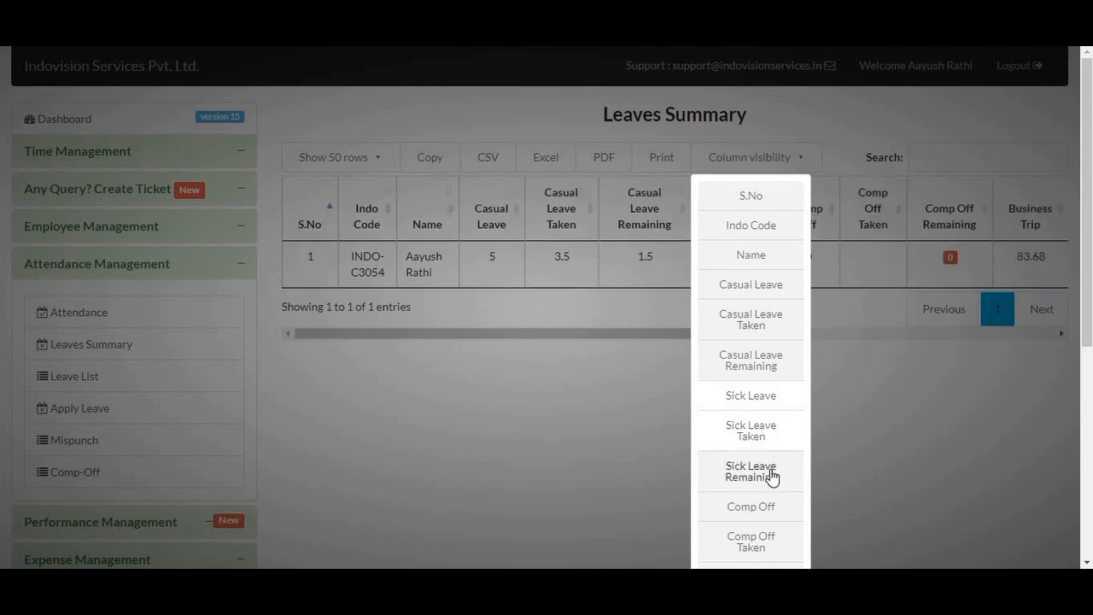
pyautogui.click(773, 475)
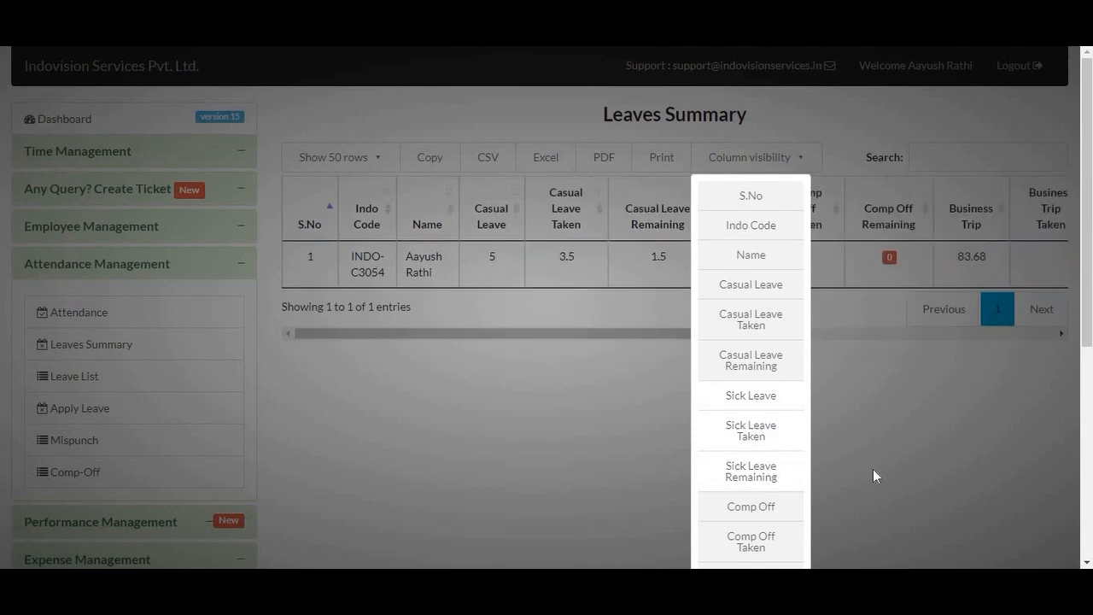
pyautogui.click(773, 365)
pyautogui.moveTo(678, 331); pyautogui.dragTo(893, 329)
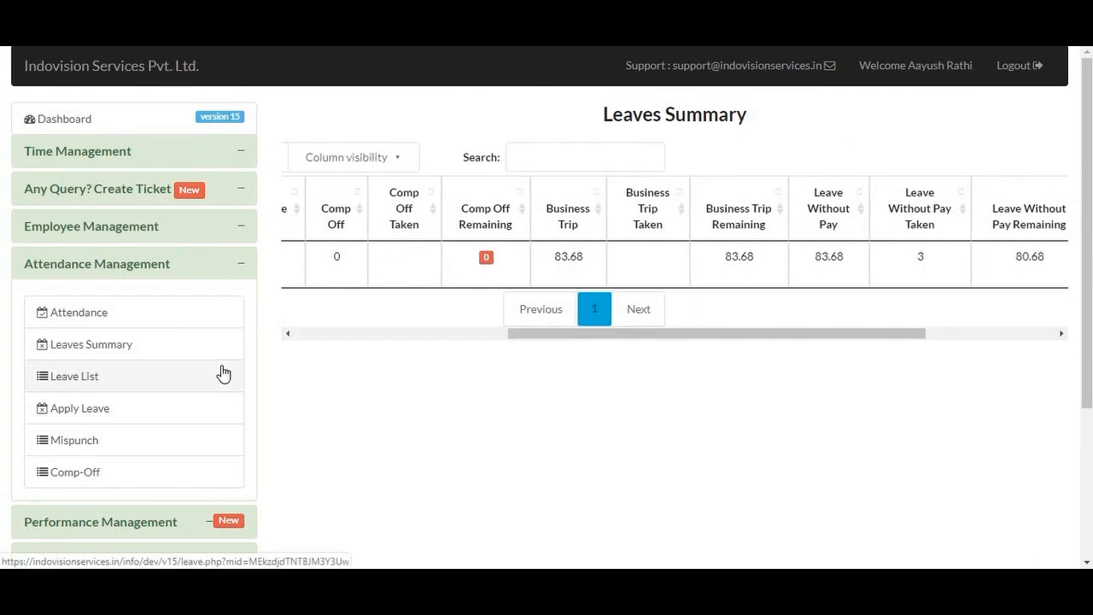
# Open the leave list and check the July 2019 entries and the month filter choices
pyautogui.click(218, 376)
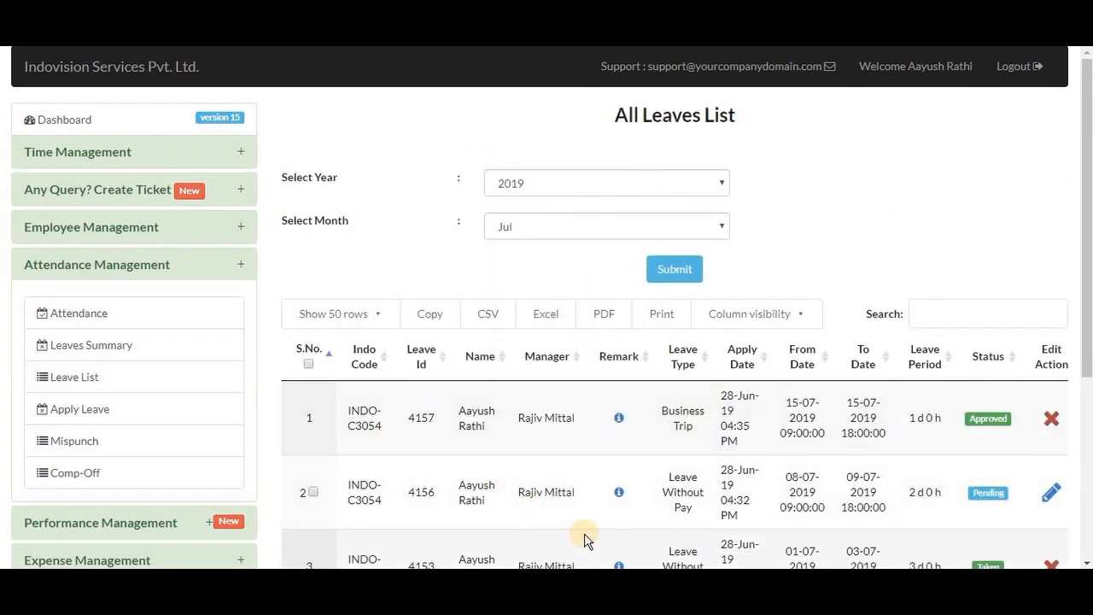
pyautogui.scroll(-2, 585, 539)
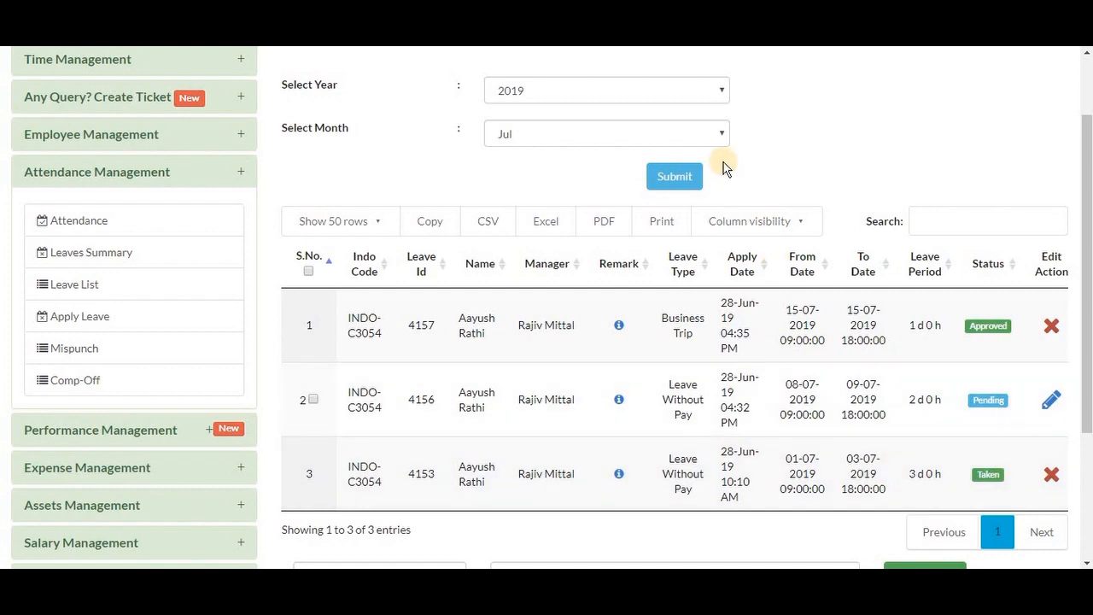
pyautogui.scroll(2, 723, 166)
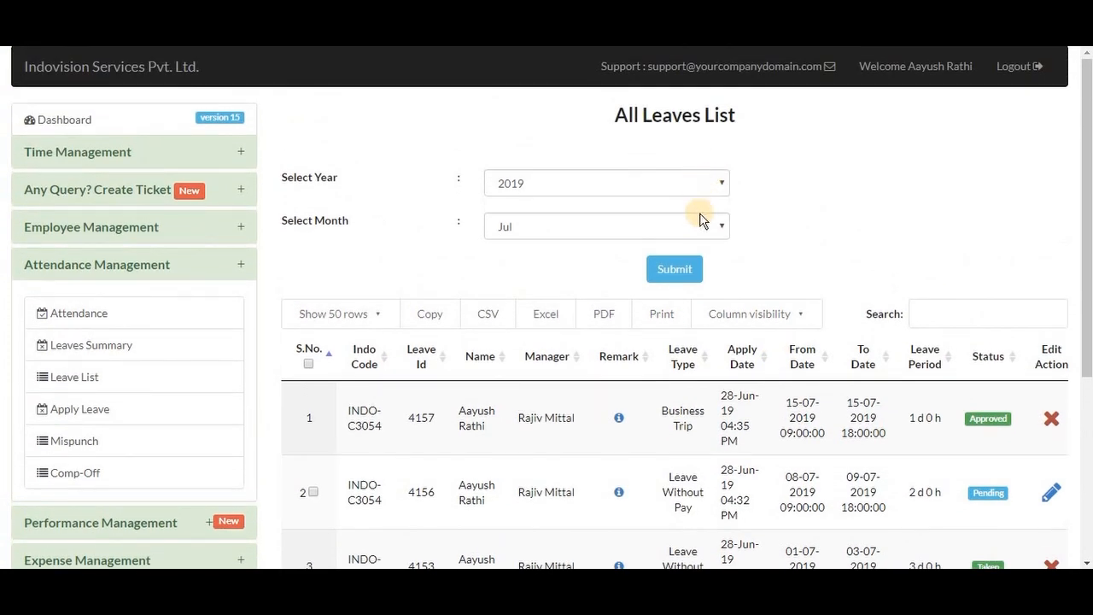
pyautogui.click(699, 225)
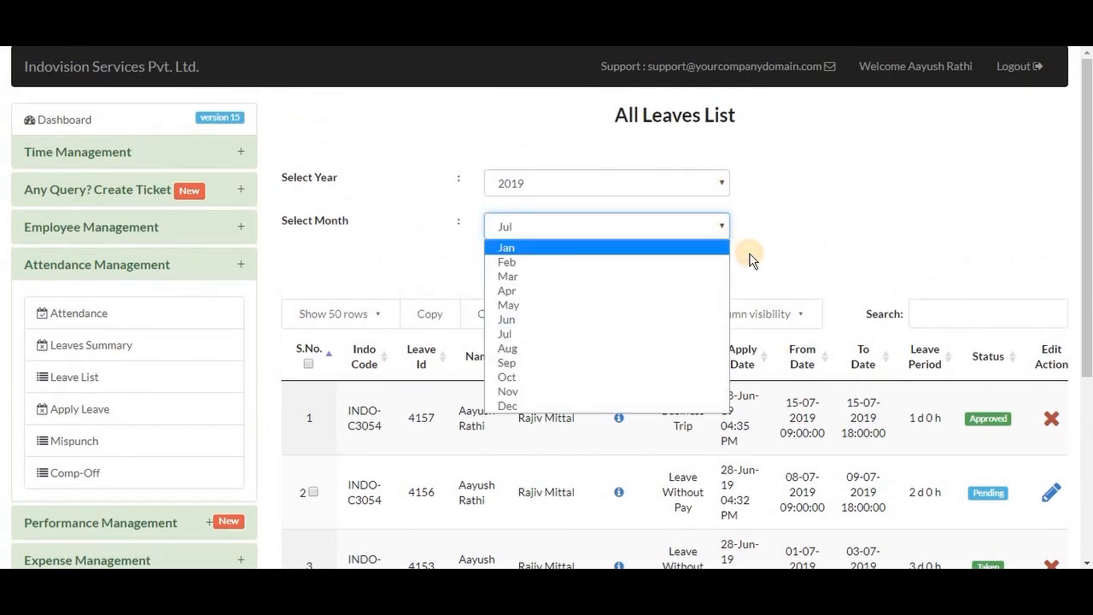
pyautogui.click(749, 256)
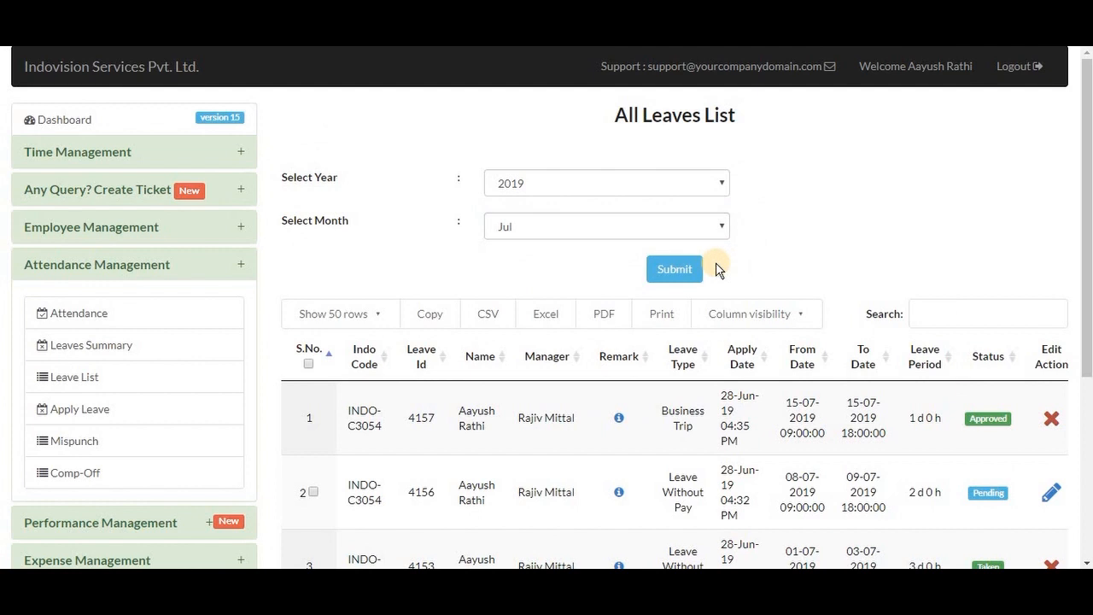
# Examine the leave status options offered for updating requests and the remark details of the listed leaves
pyautogui.scroll(-2, 715, 262)
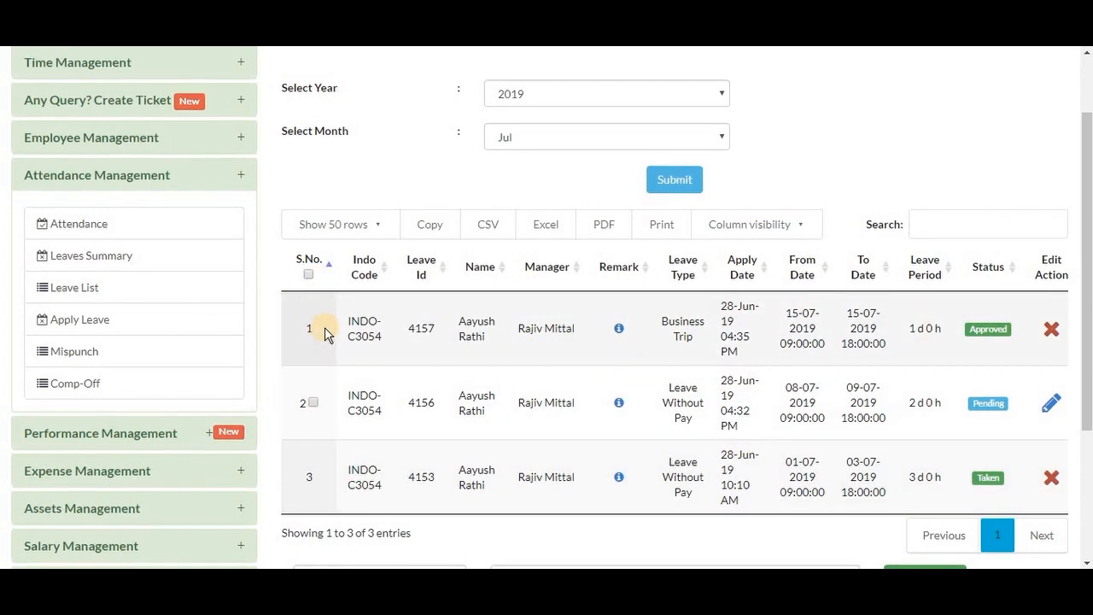
pyautogui.scroll(-2, 325, 329)
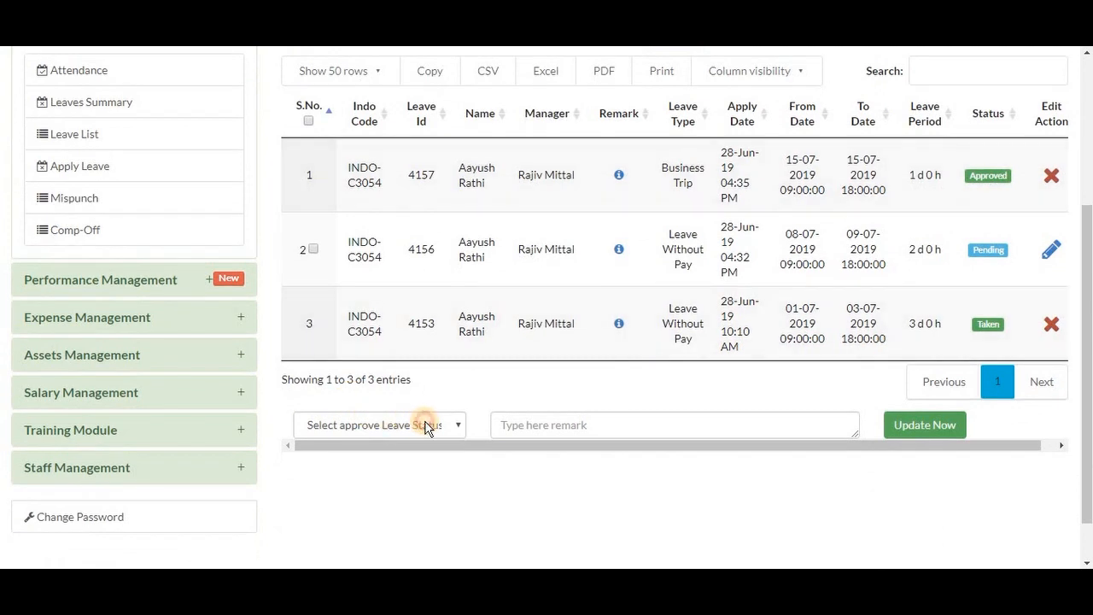
pyautogui.click(419, 425)
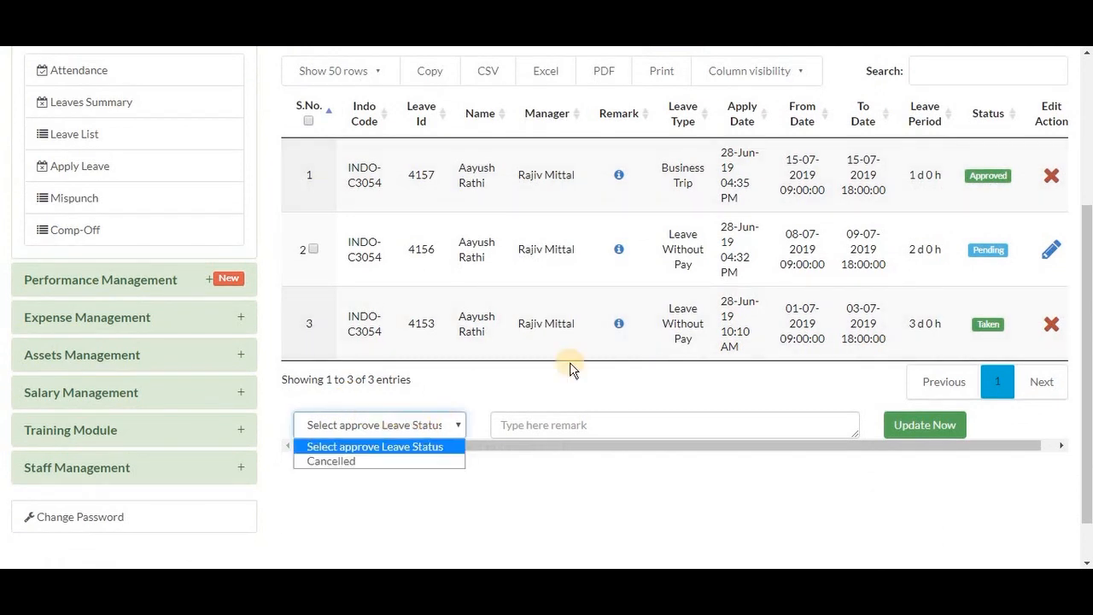
pyautogui.click(1010, 249)
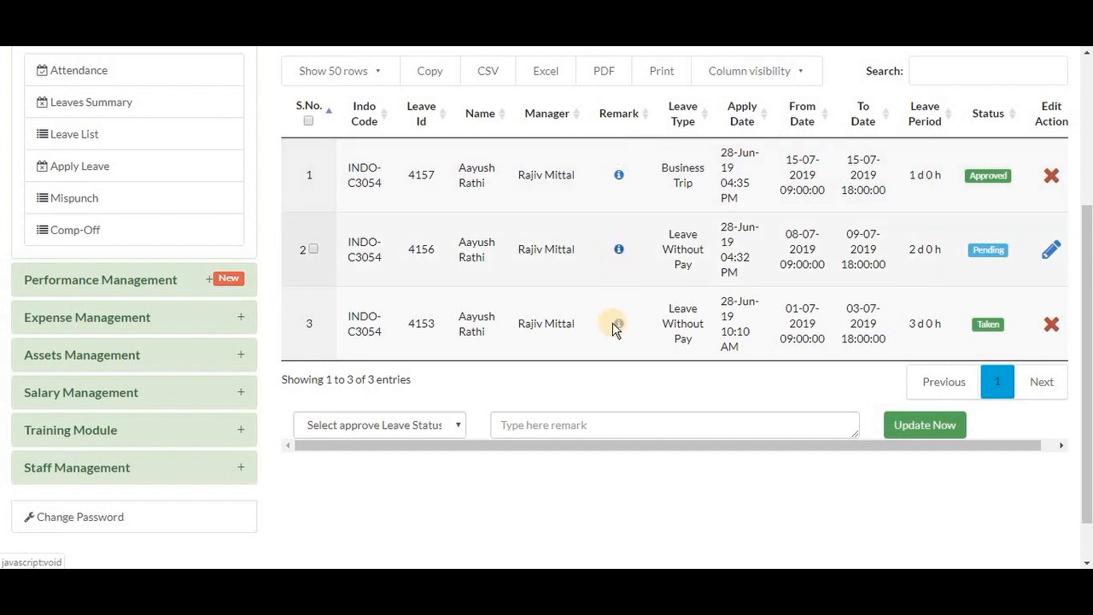
pyautogui.moveTo(621, 331)
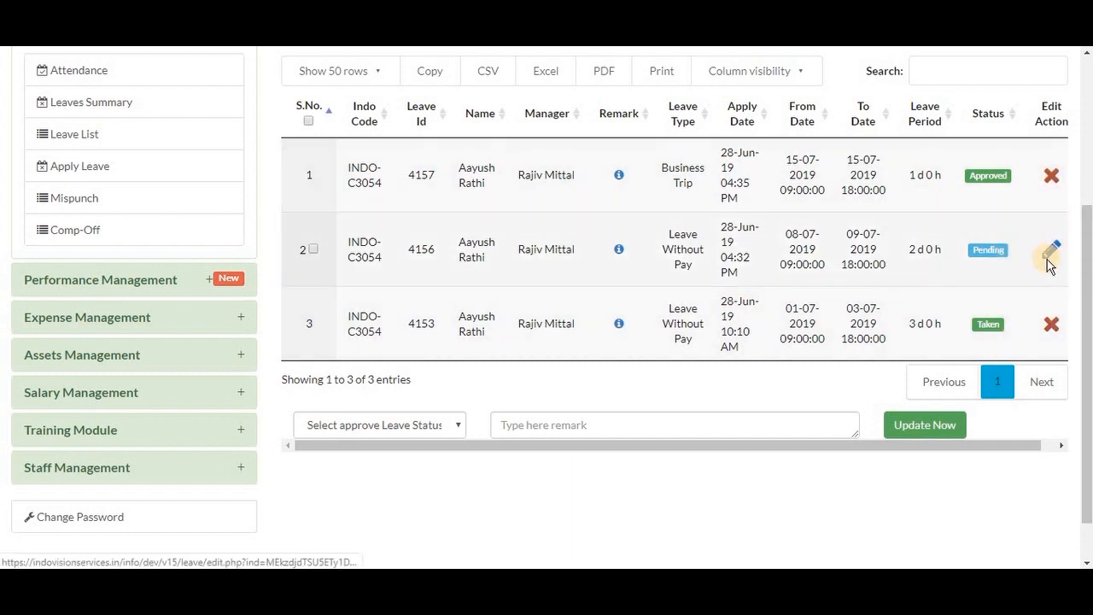
# Open the pending Leave Without Pay request for editing and check the leave type choices
pyautogui.scroll(-1, 1047, 259)
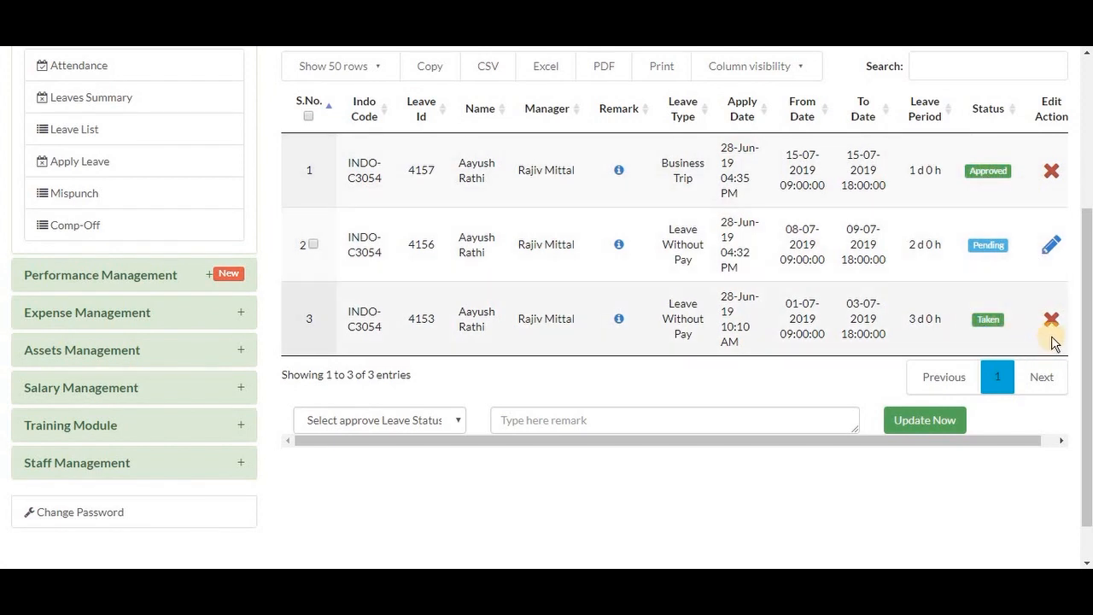
pyautogui.click(1051, 247)
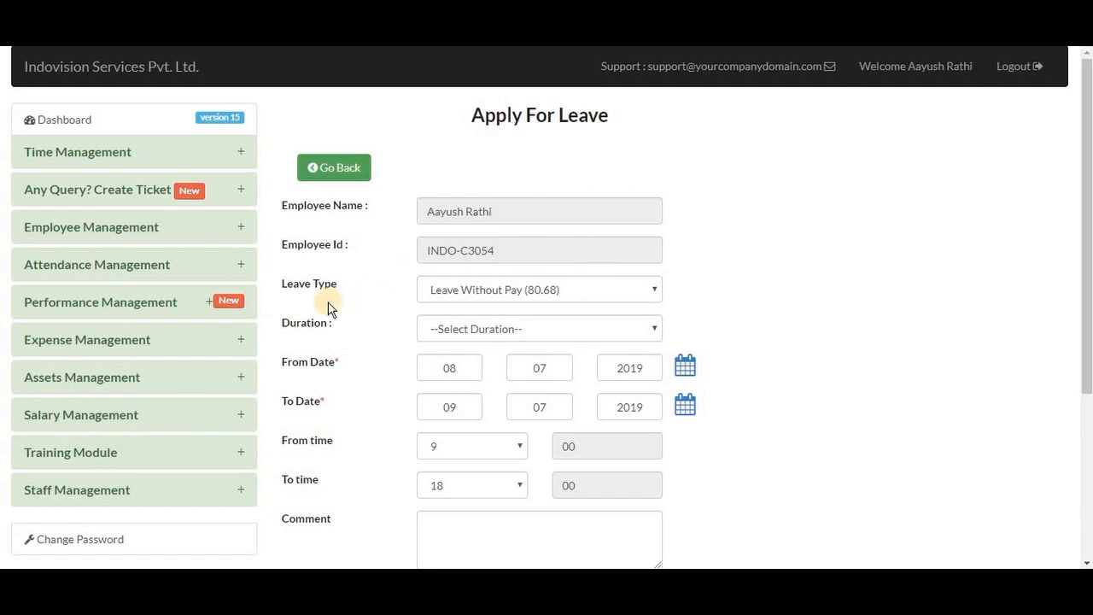
pyautogui.click(593, 294)
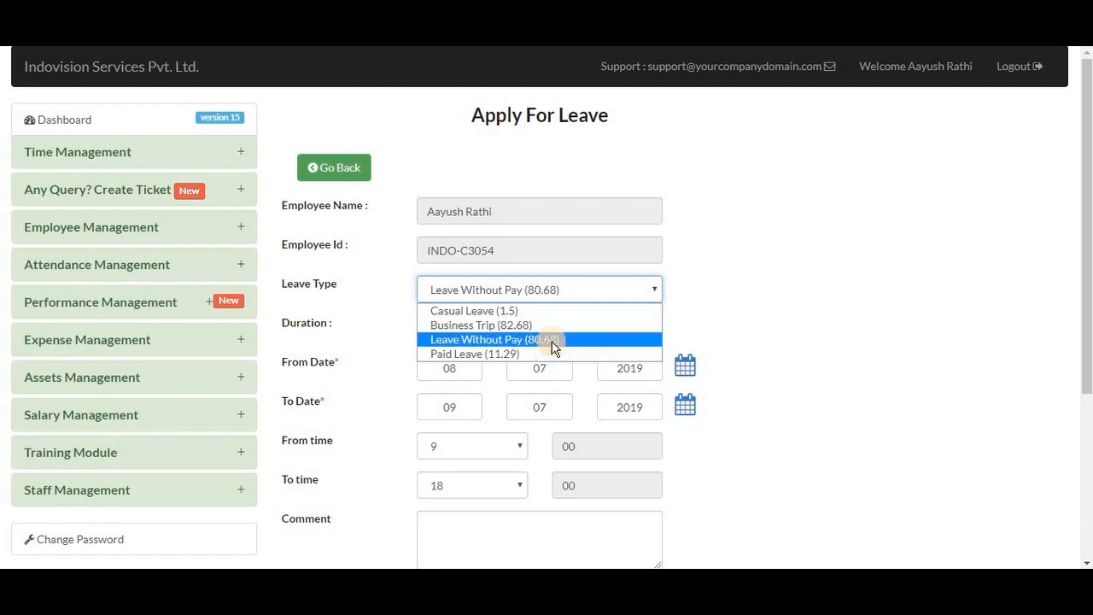
pyautogui.click(379, 323)
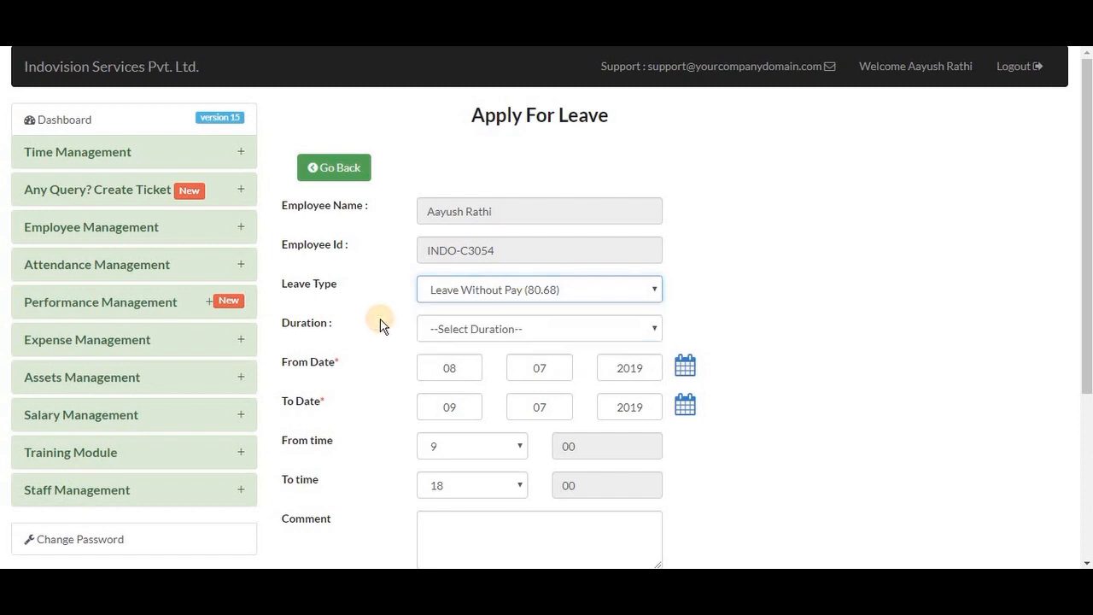
# Try First Half Day as the duration of the leave request
pyautogui.click(428, 325)
pyautogui.click(524, 326)
pyautogui.click(523, 329)
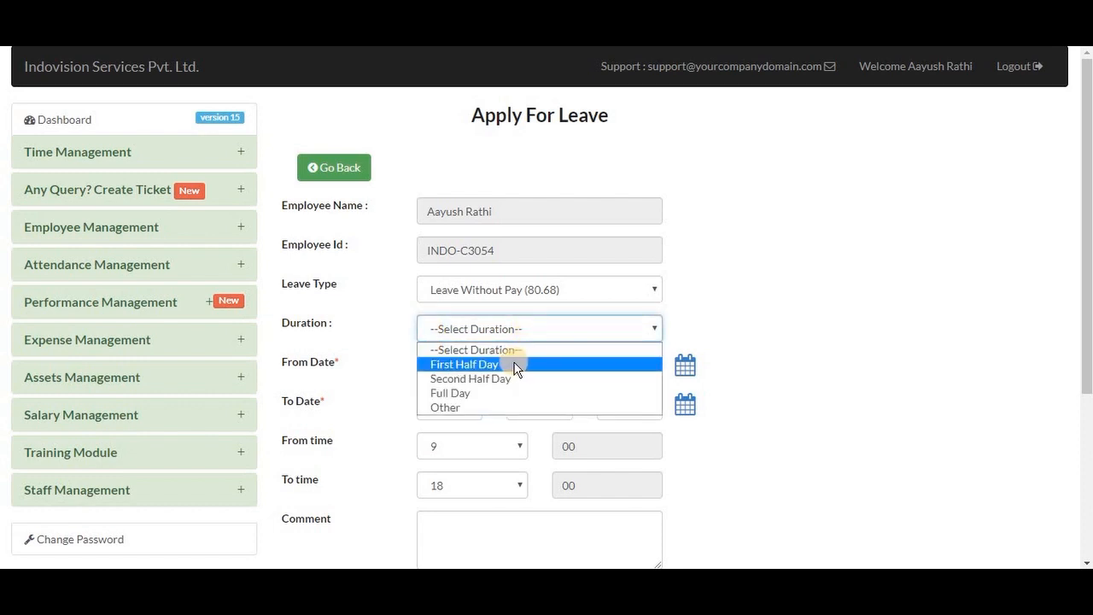
pyautogui.click(510, 364)
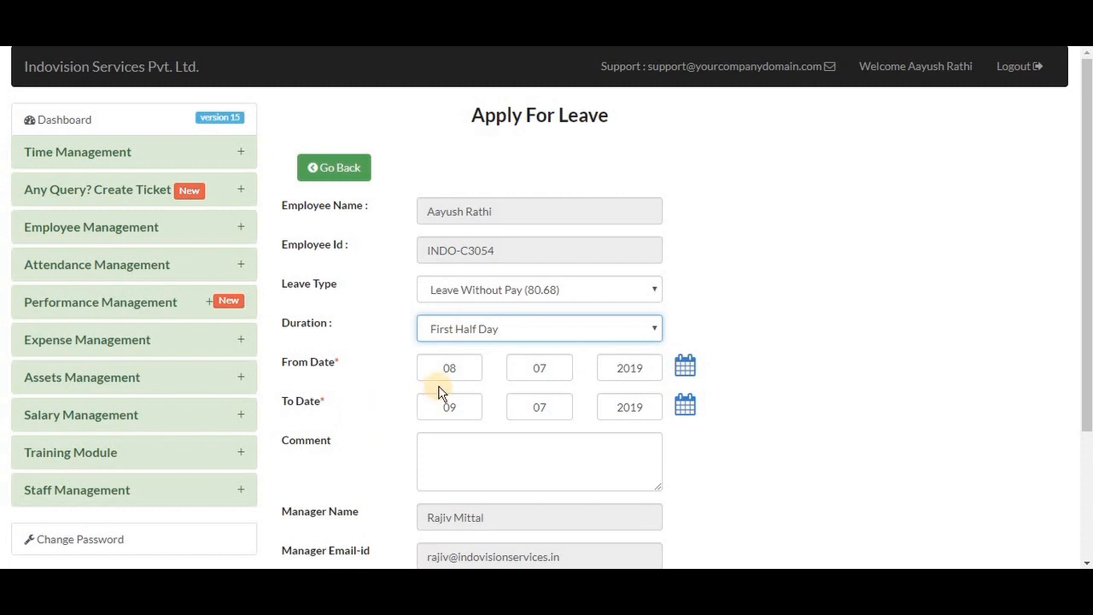
# Set the leave duration to Other and the end date to 8 July 2019 using the date picker
pyautogui.click(508, 327)
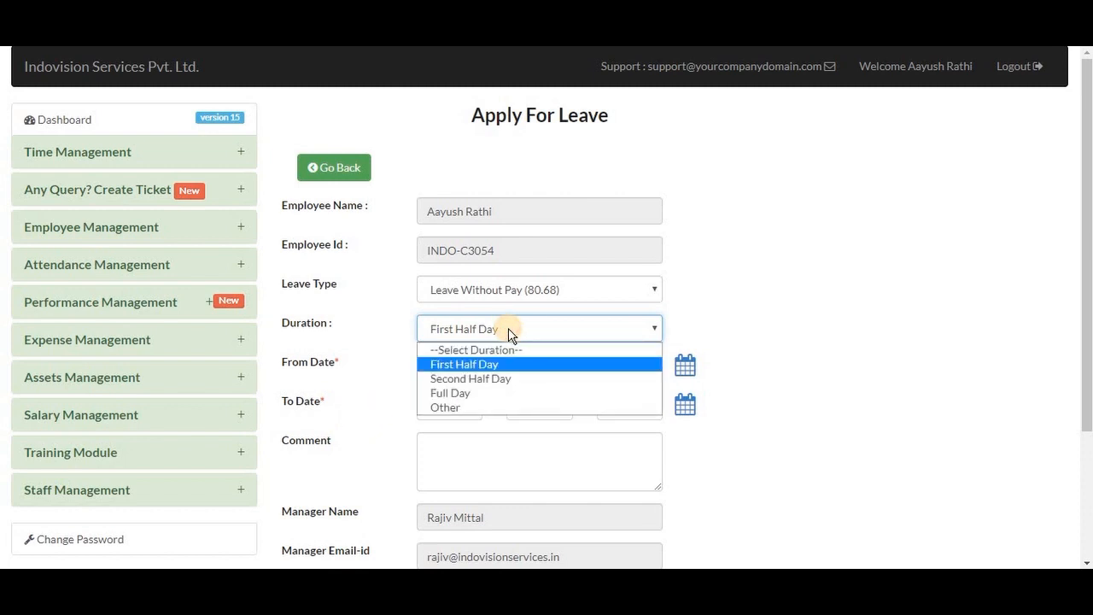
pyautogui.click(495, 408)
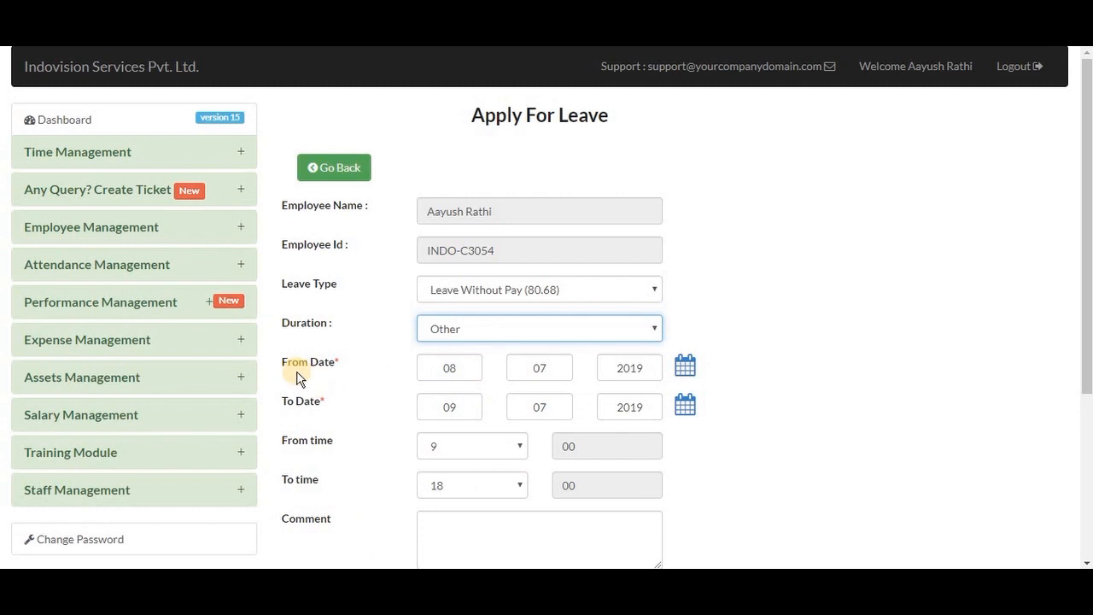
pyautogui.click(461, 409)
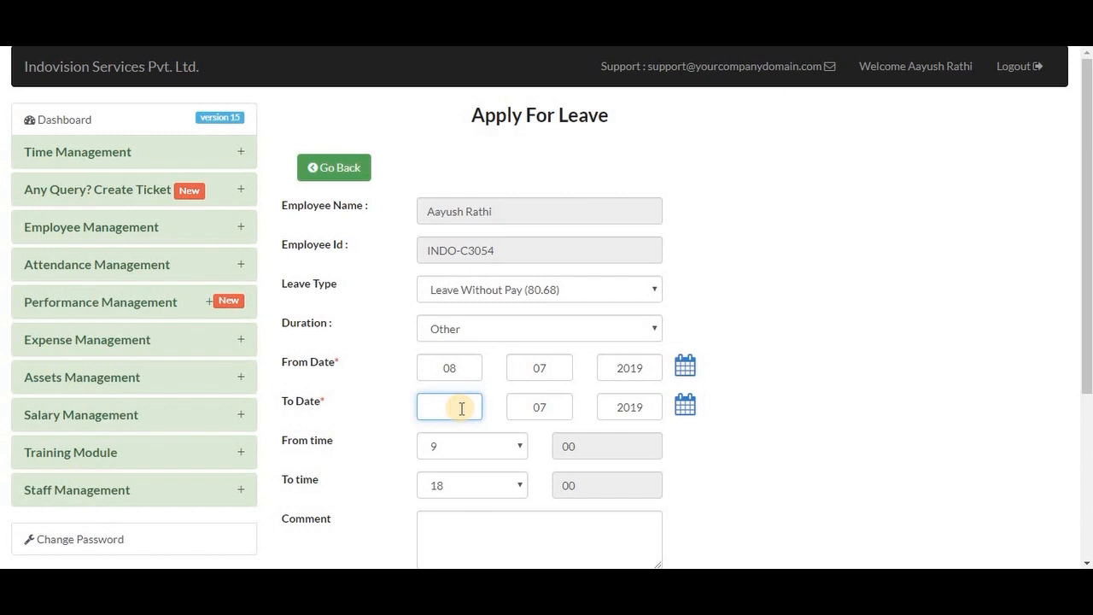
pyautogui.write('10')
pyautogui.click(694, 413)
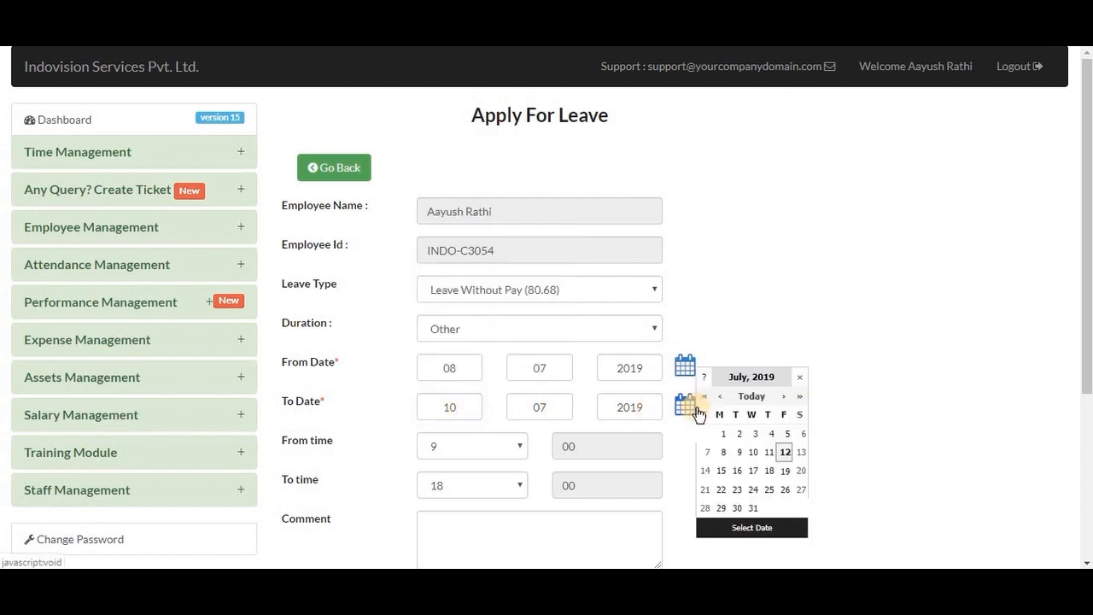
pyautogui.click(723, 452)
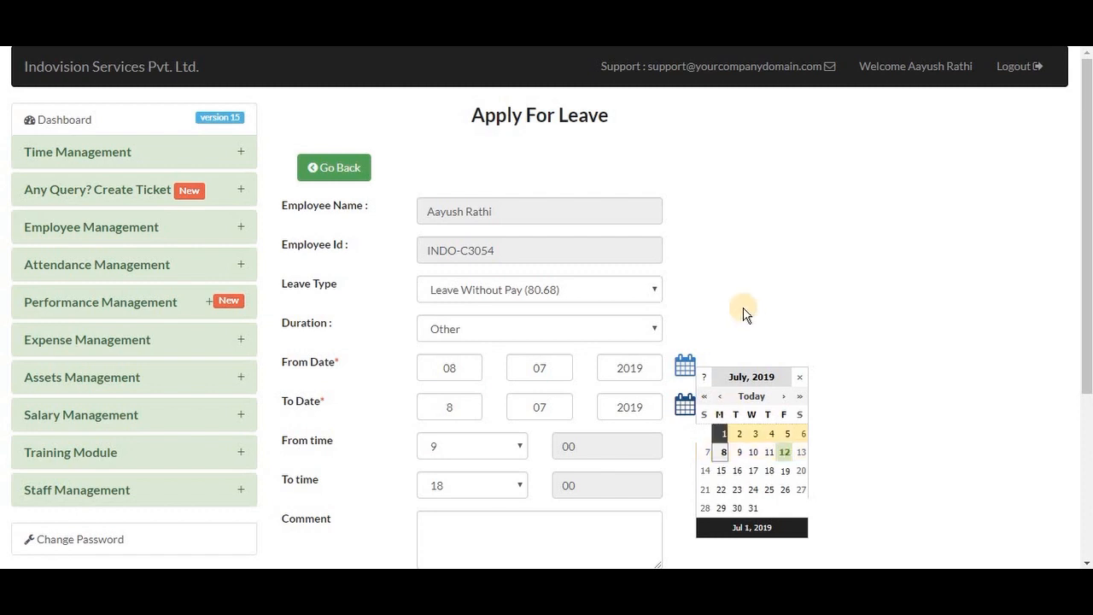
# Set the leave's start time to 14 and its end time to 17
pyautogui.click(456, 451)
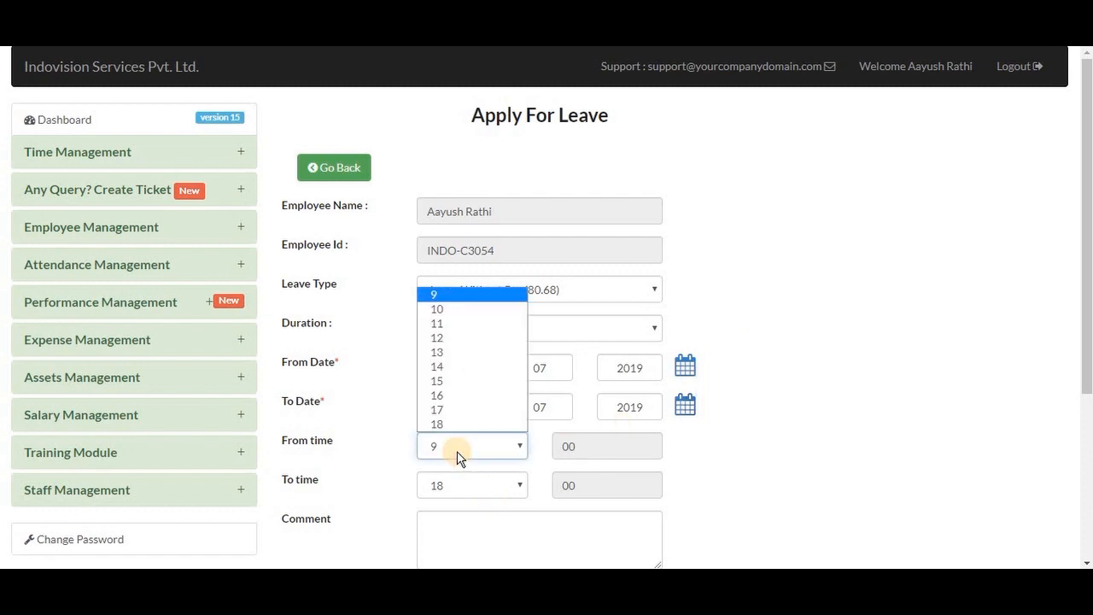
pyautogui.click(457, 367)
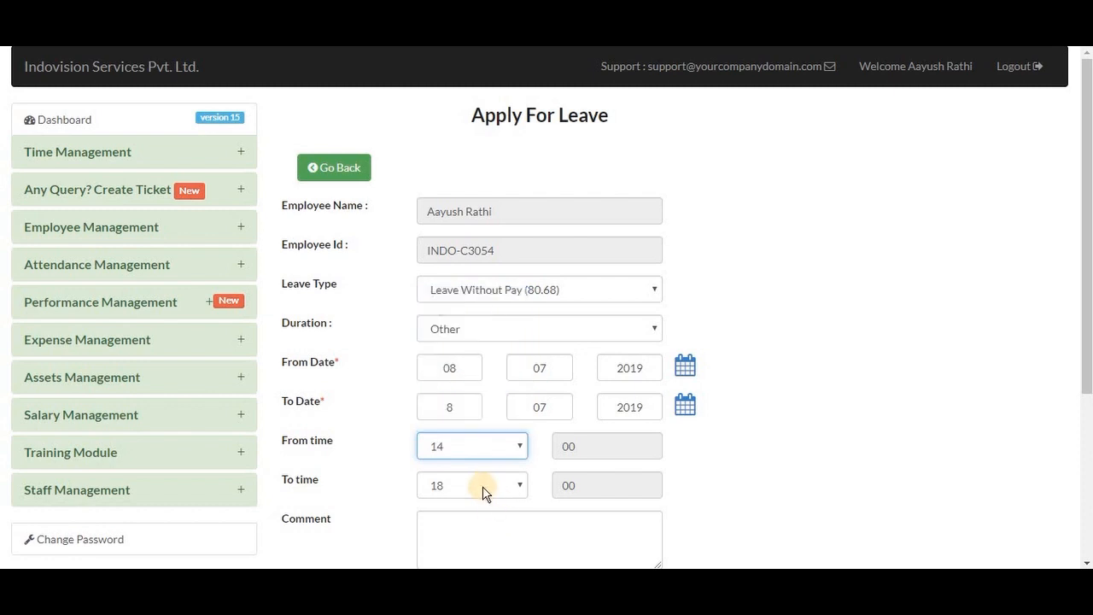
pyautogui.click(484, 488)
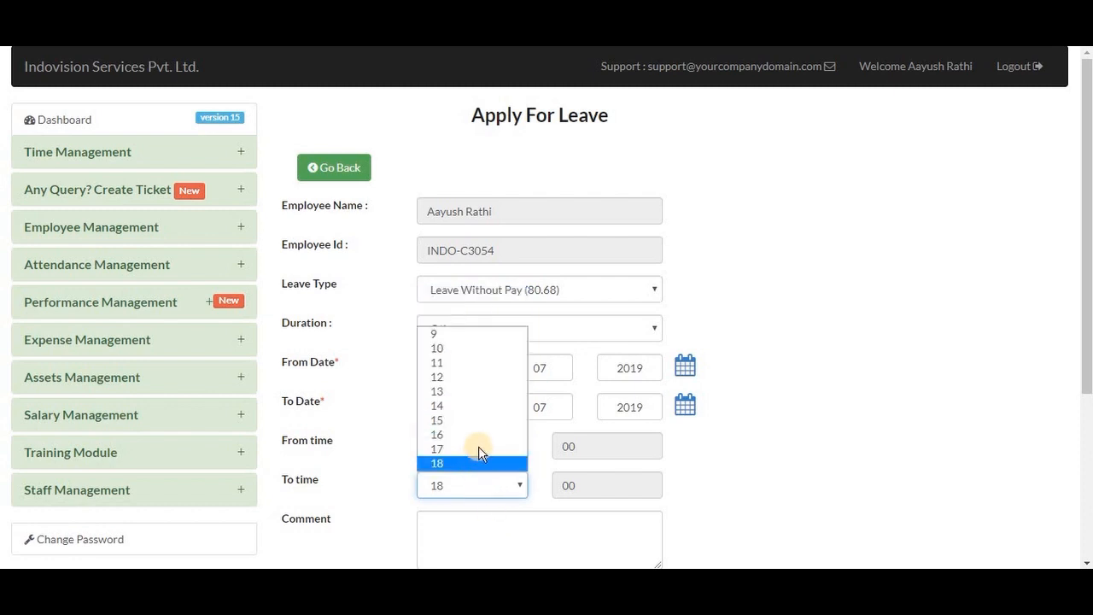
pyautogui.click(478, 448)
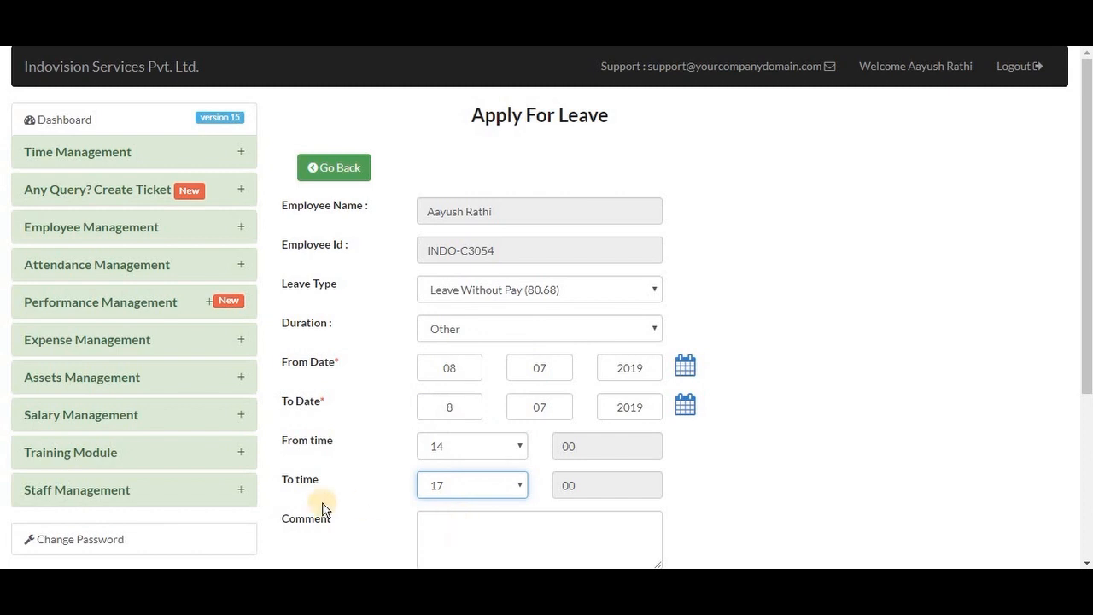
# Enter "family reasons" as the comment and submit the leave application
pyautogui.click(445, 524)
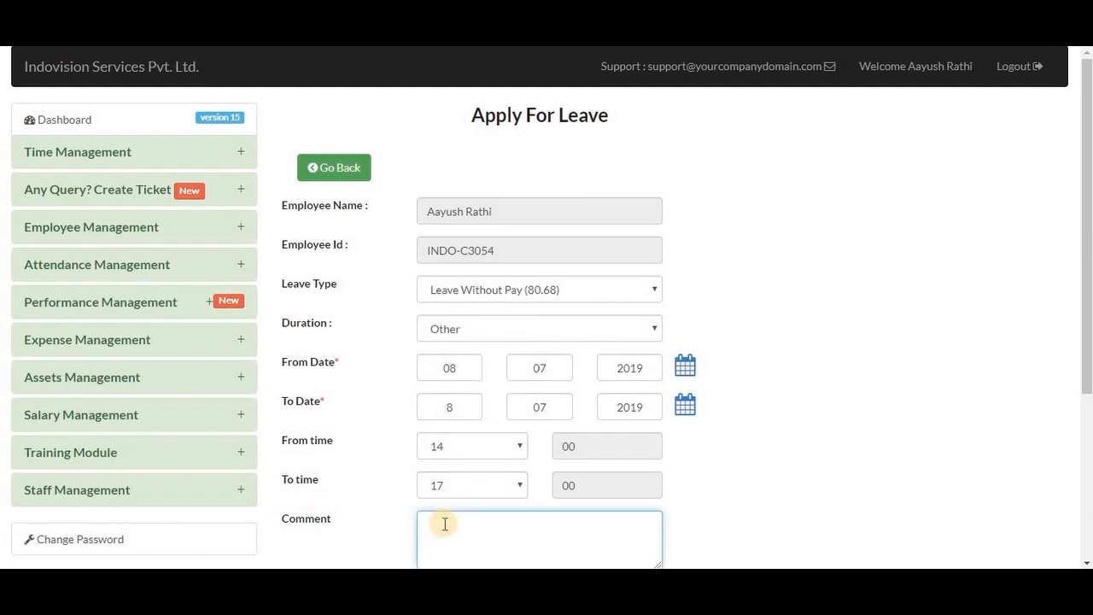
pyautogui.scroll(-3, 445, 524)
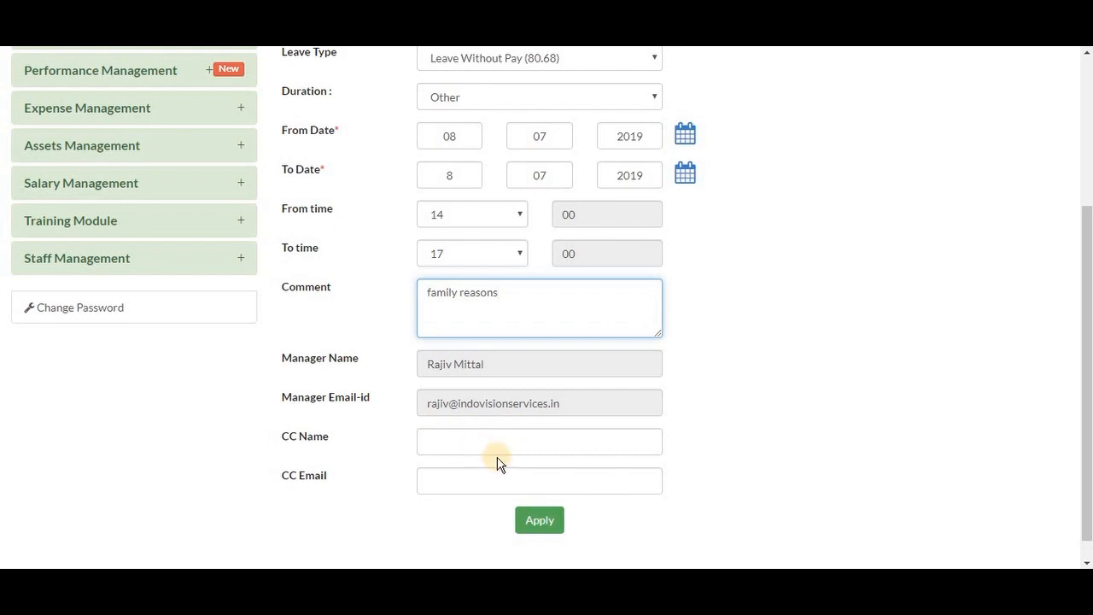
pyautogui.click(529, 522)
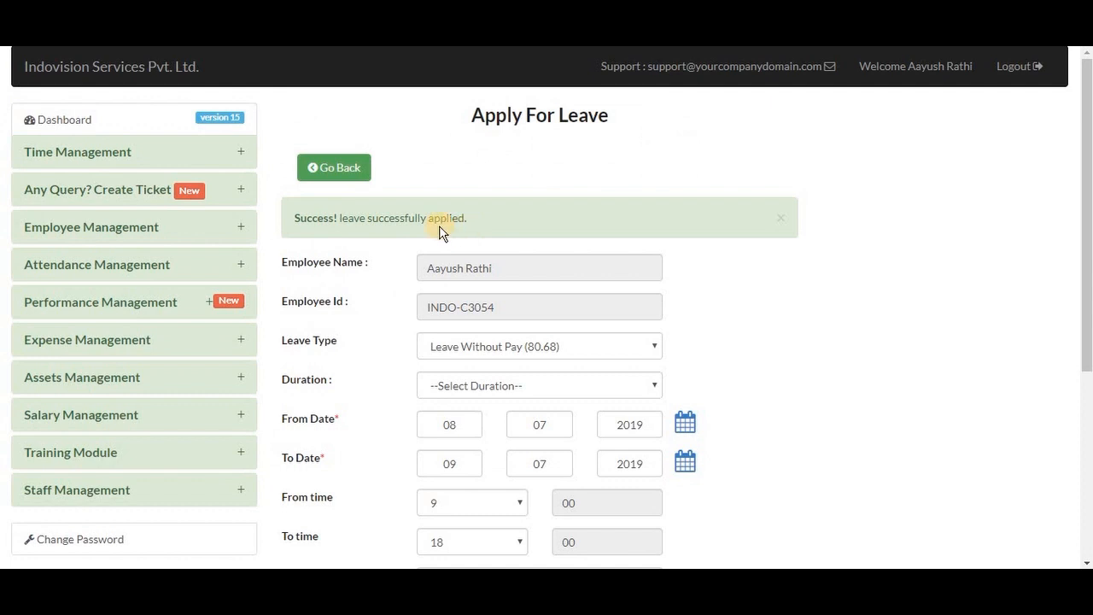
# Return to the leave list and check the edited pending request's dates, period and remark
pyautogui.click(326, 170)
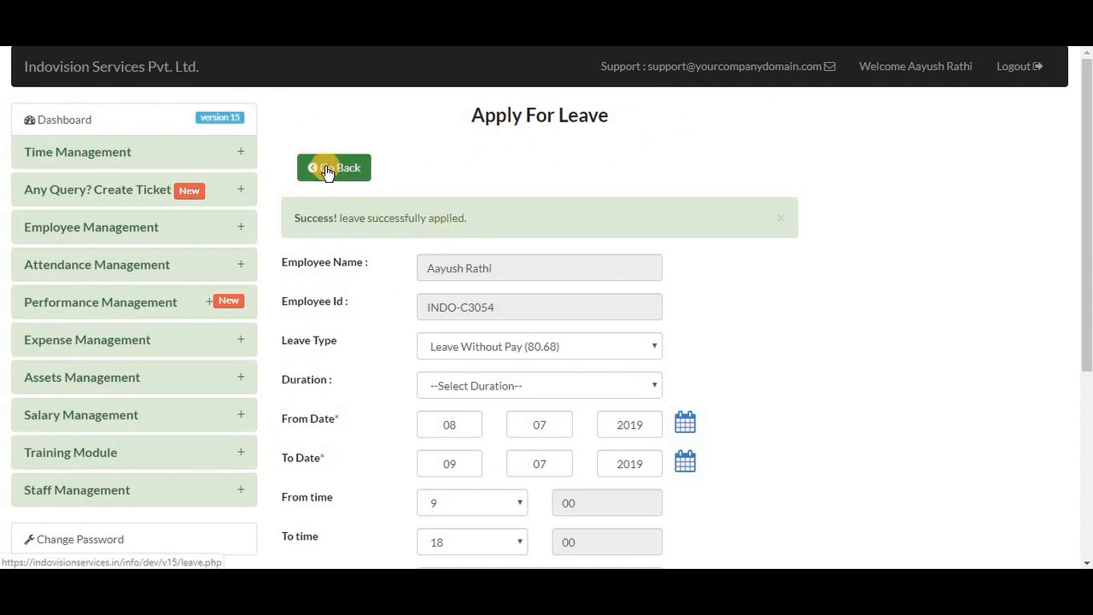
pyautogui.scroll(-2, 604, 367)
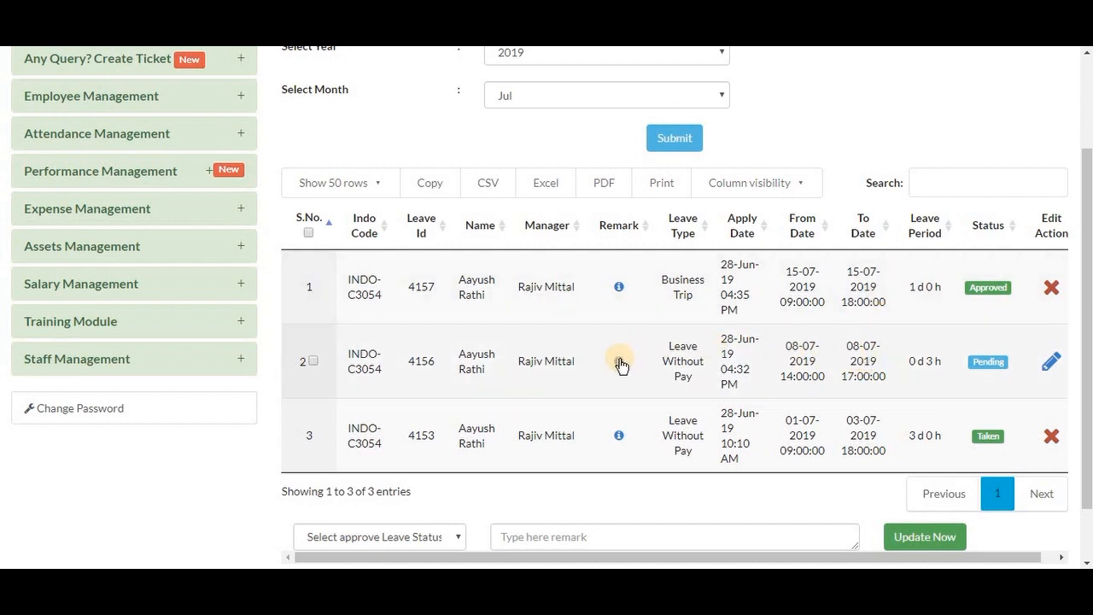
pyautogui.moveTo(621, 365)
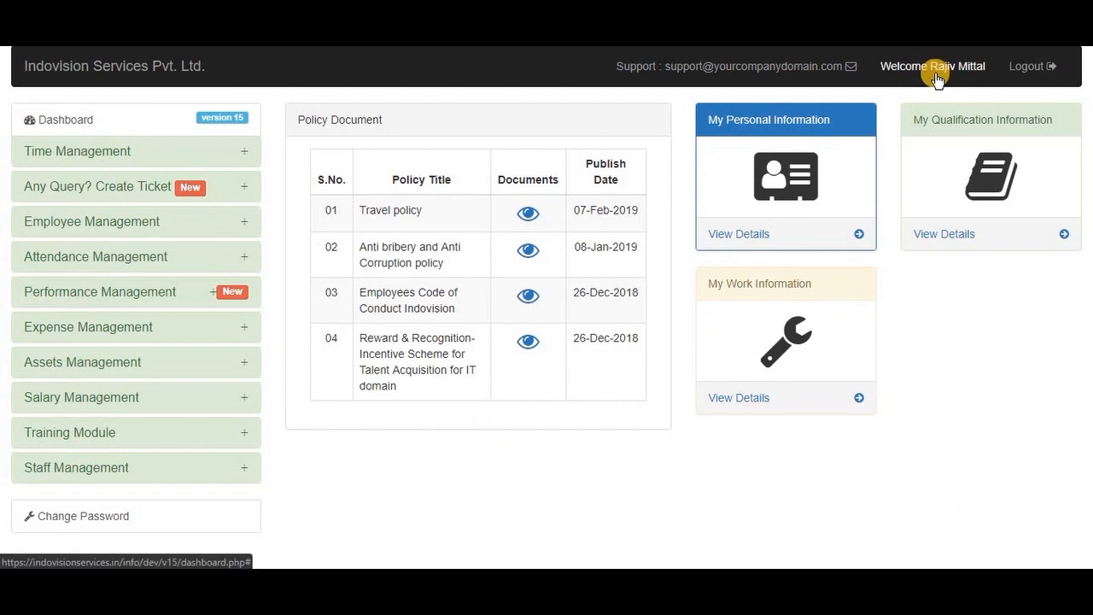
# Open the staff leaves list in the manager's account
pyautogui.click(92, 475)
pyautogui.scroll(-1, 93, 480)
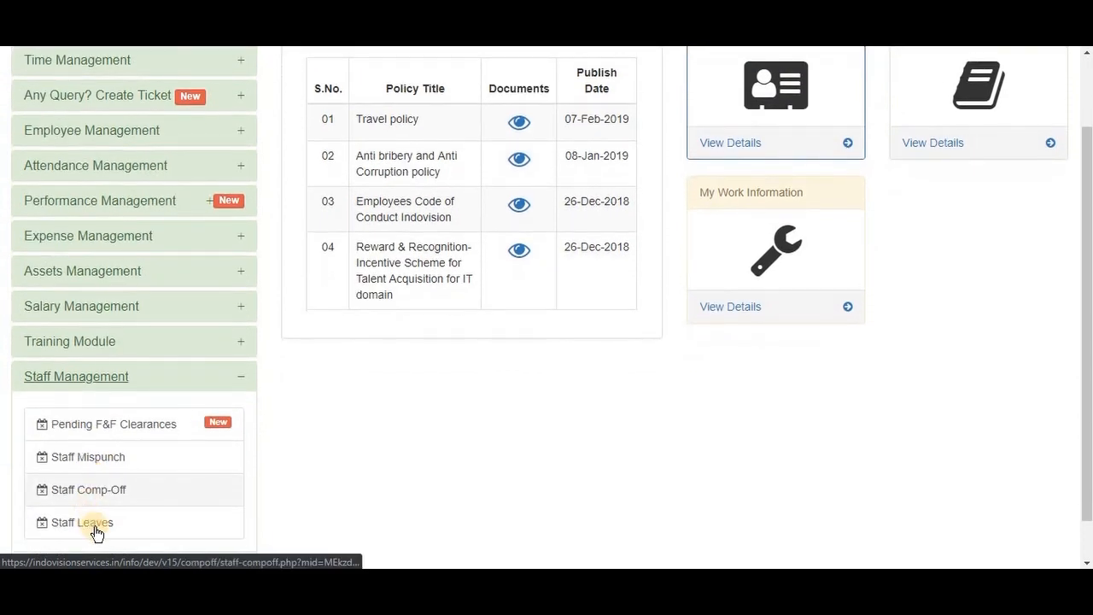
pyautogui.click(96, 532)
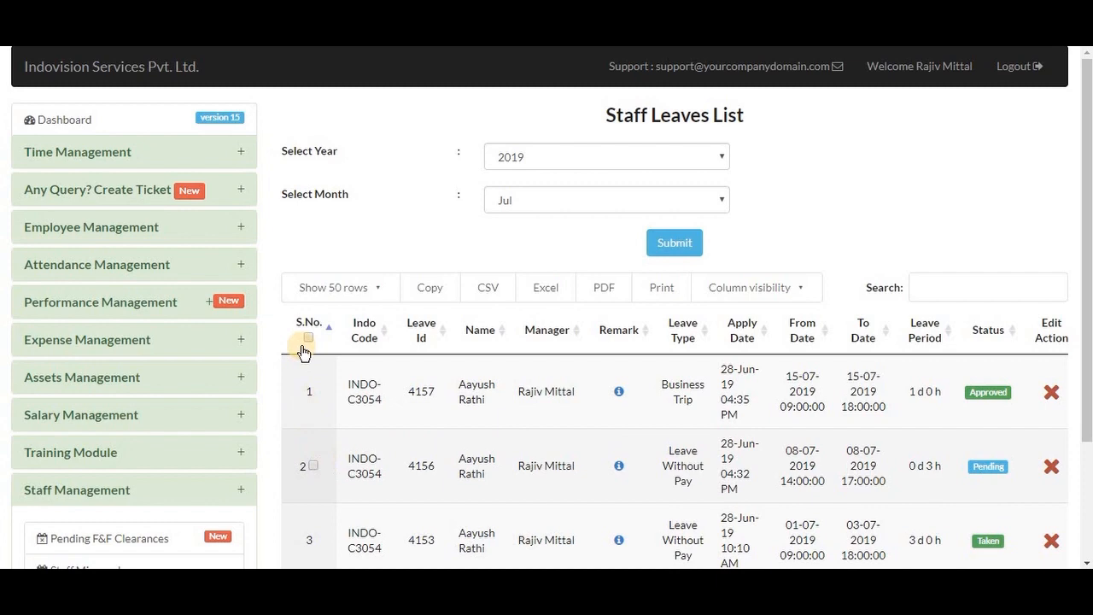
# Update the pending Leave Without Pay request for 08-07-2019 in the staff leaves list to Approved
pyautogui.click(312, 465)
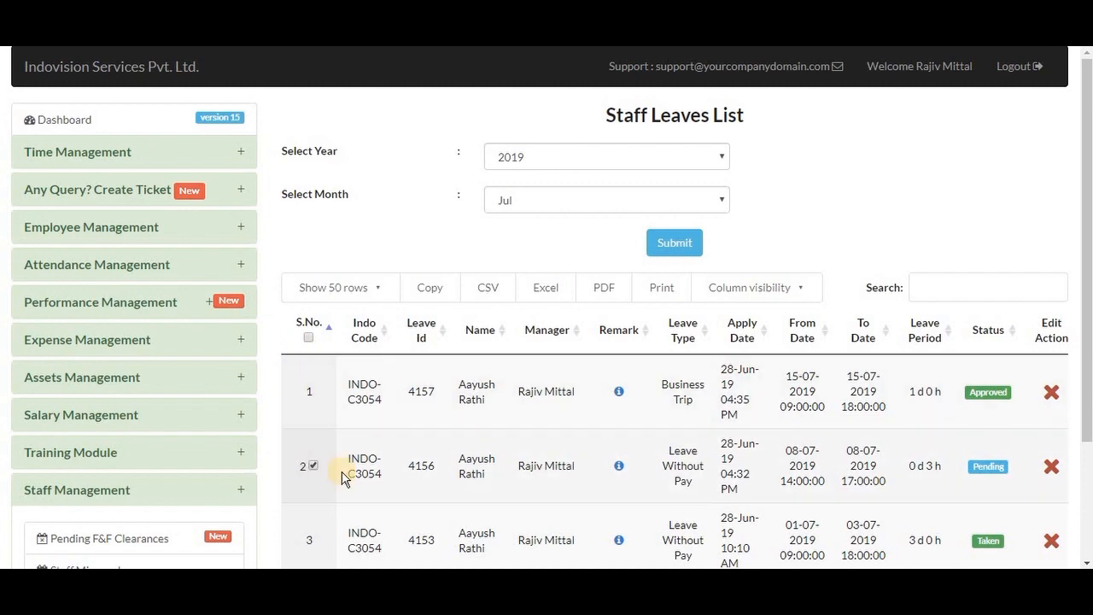
pyautogui.scroll(-2, 360, 472)
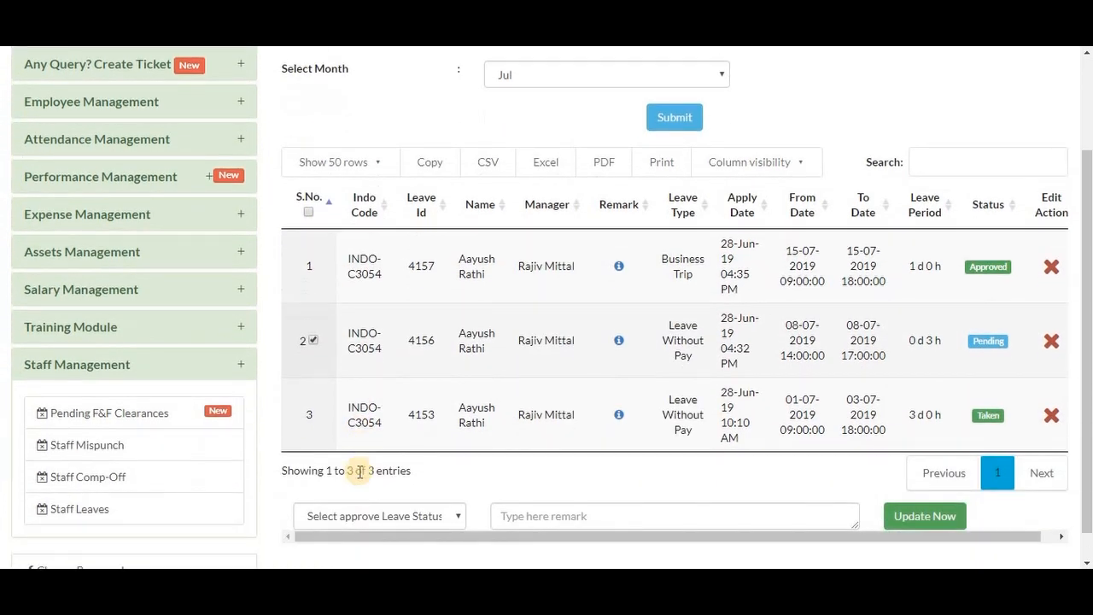
pyautogui.click(403, 515)
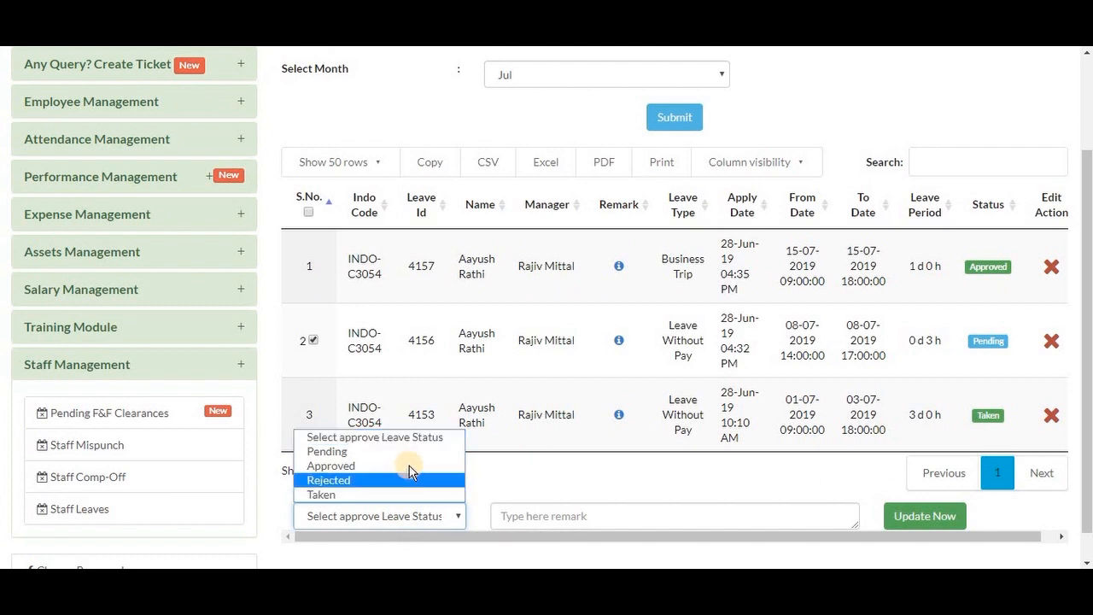
pyautogui.click(409, 465)
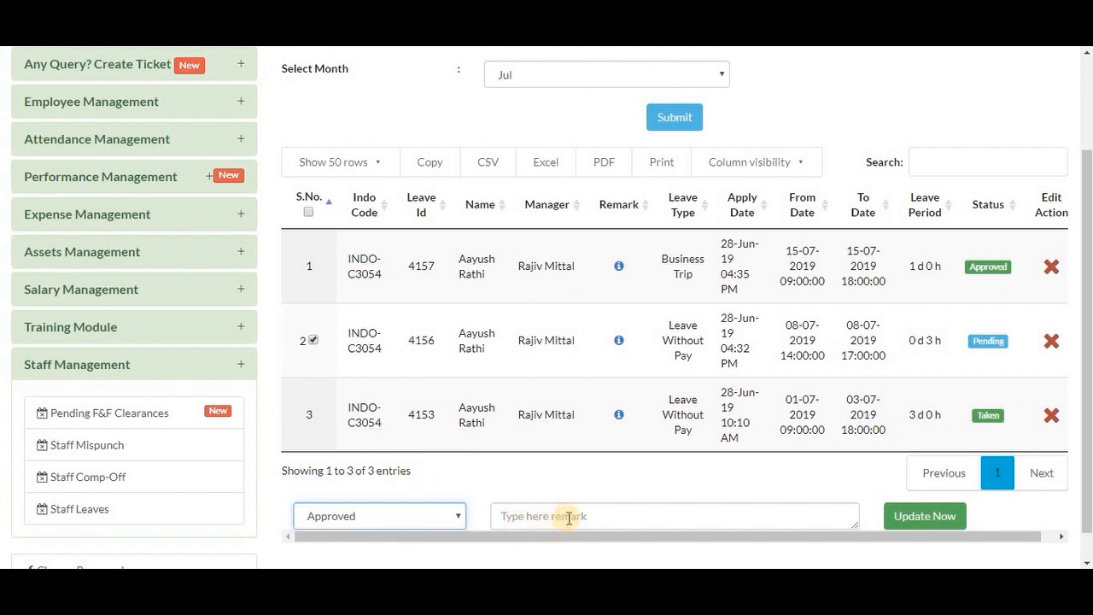
pyautogui.click(918, 527)
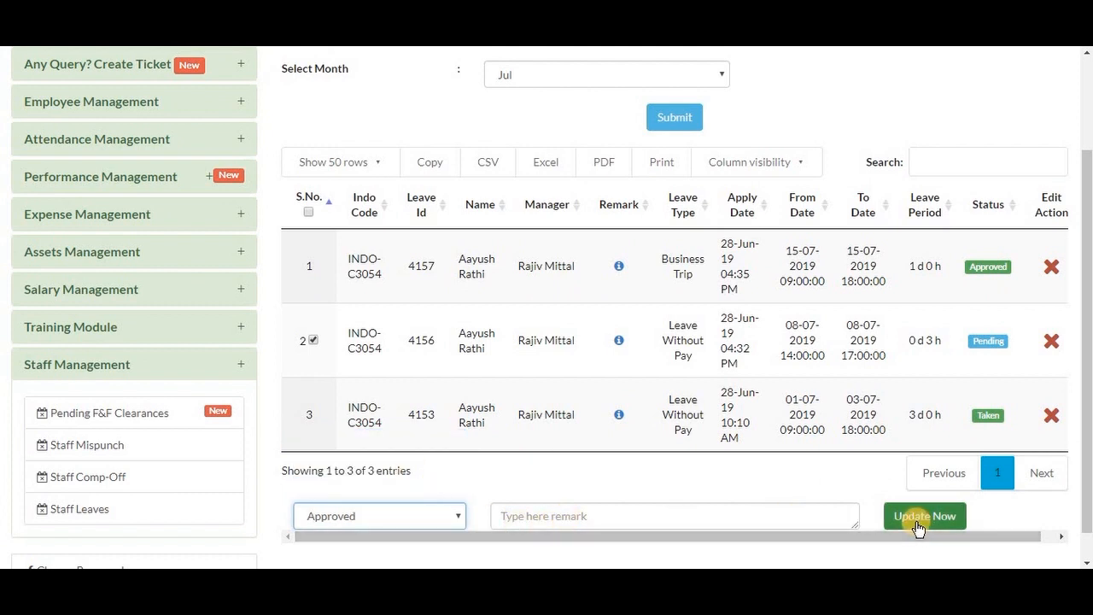
pyautogui.click(918, 526)
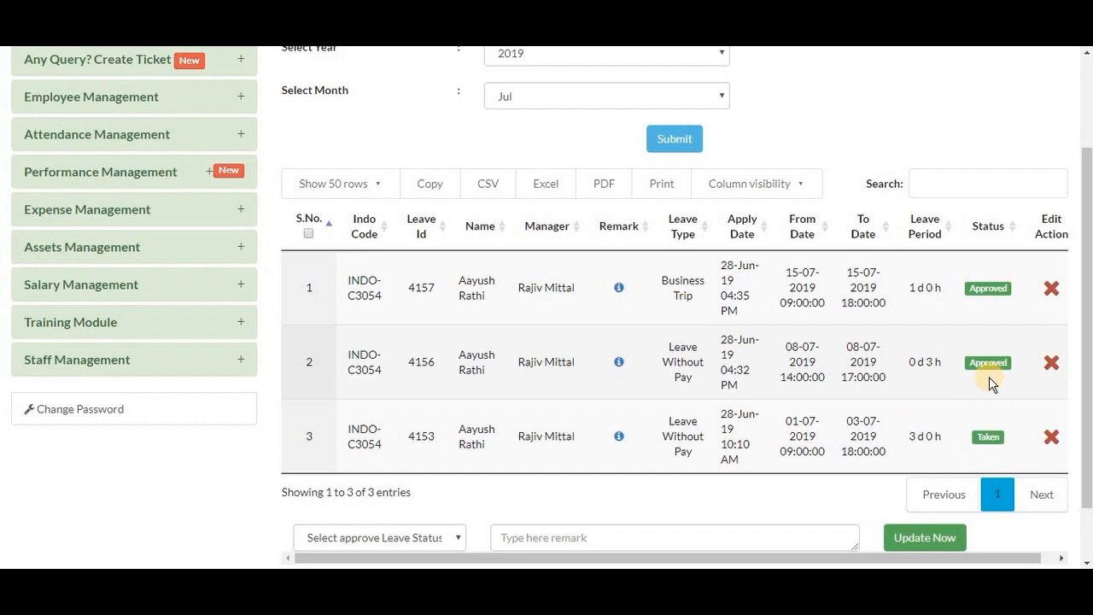
# Open the leave application form in the employee's account and look over its fields
pyautogui.click(123, 136)
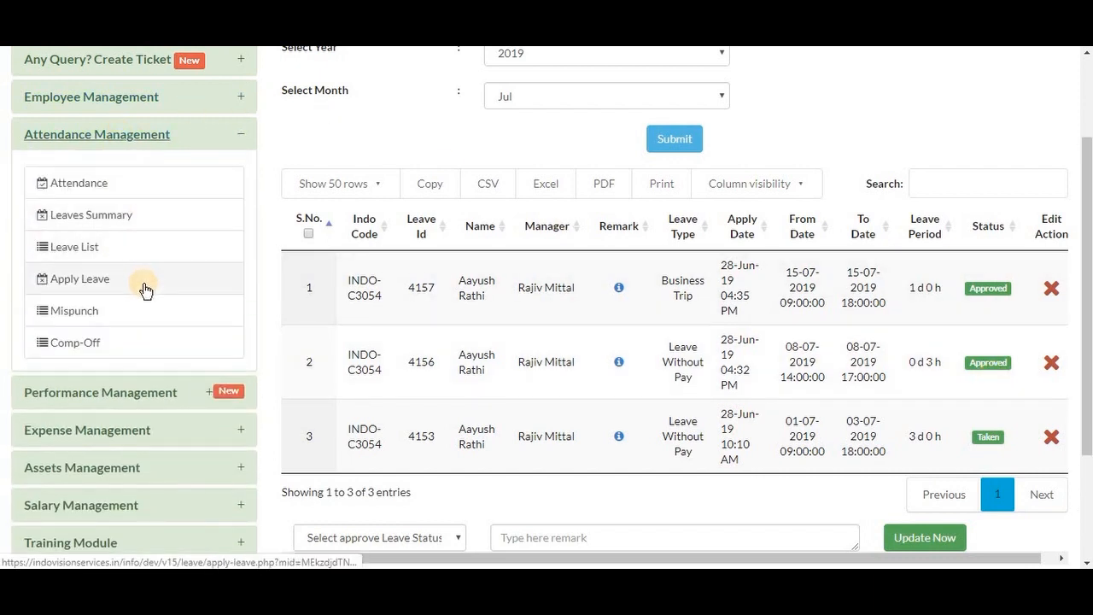
pyautogui.click(145, 290)
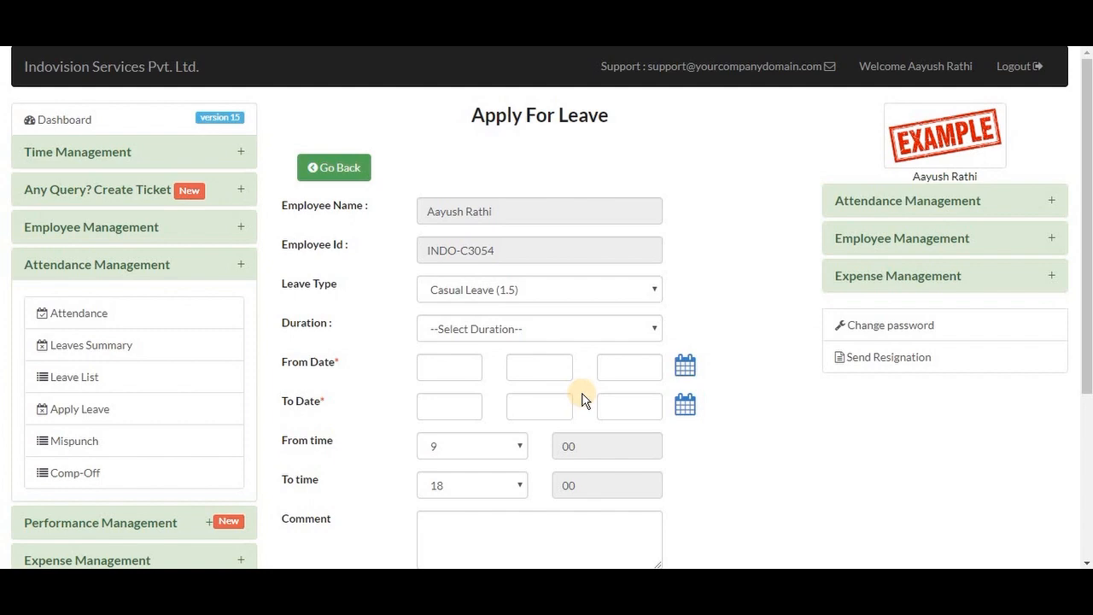
pyautogui.scroll(-3, 584, 399)
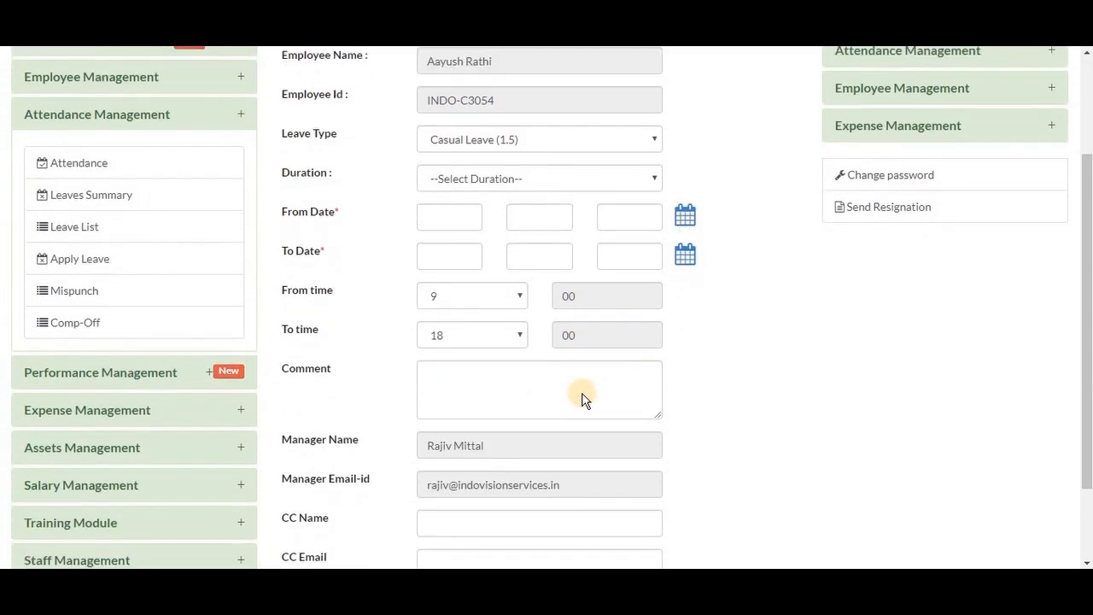
pyautogui.scroll(3, 583, 400)
pyautogui.scroll(1, 583, 399)
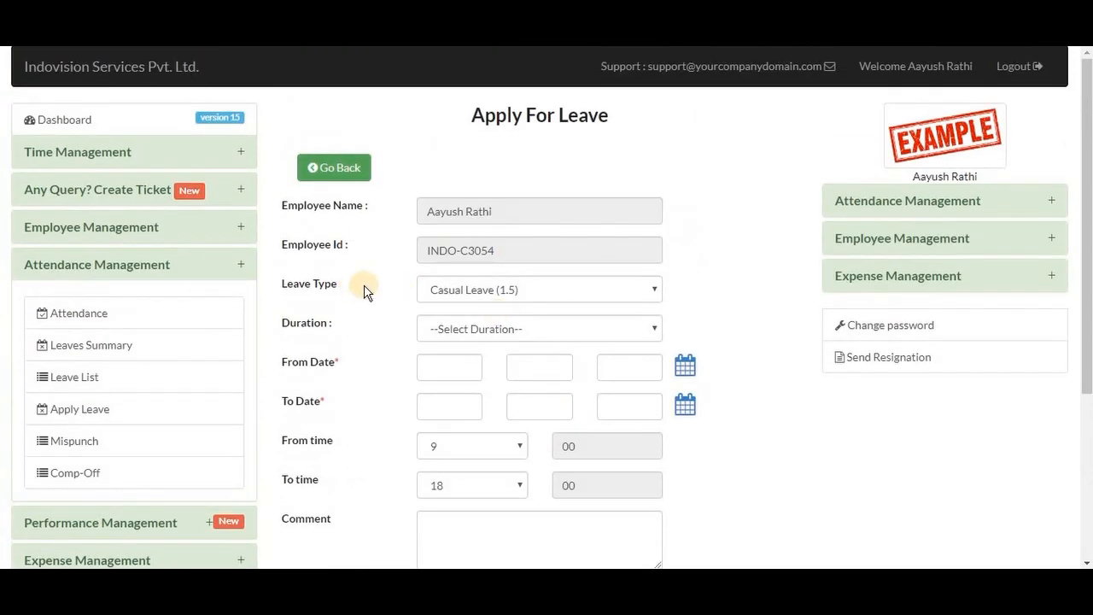
# Try to apply for Casual Leave with Full Day duration from 22-07-2019 to 23-07-2019
pyautogui.click(557, 292)
pyautogui.click(533, 310)
pyautogui.click(547, 338)
pyautogui.click(517, 393)
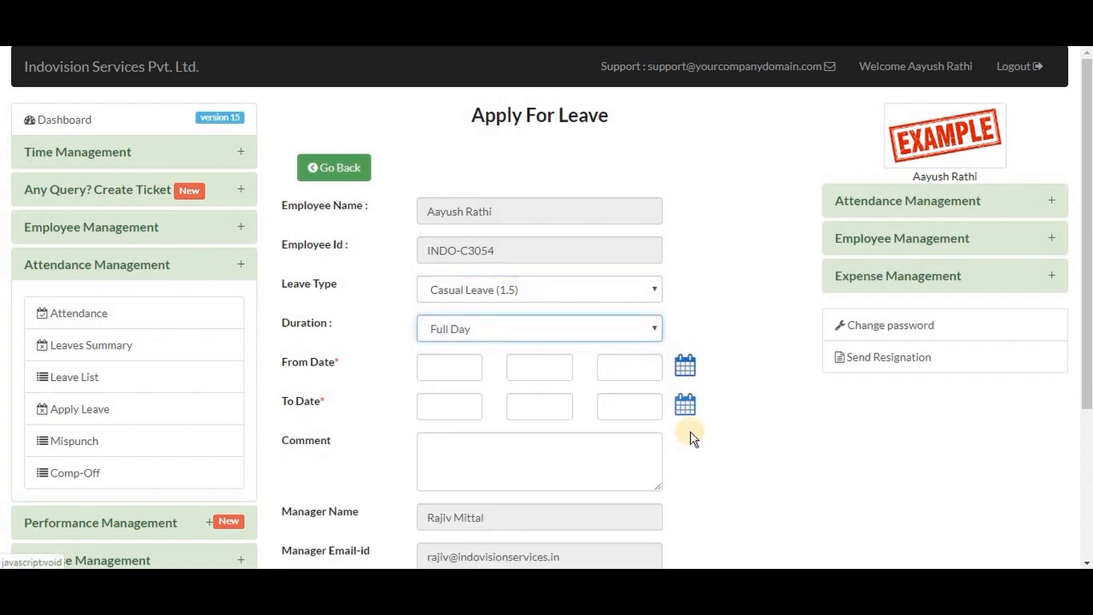
pyautogui.click(684, 366)
pyautogui.click(722, 490)
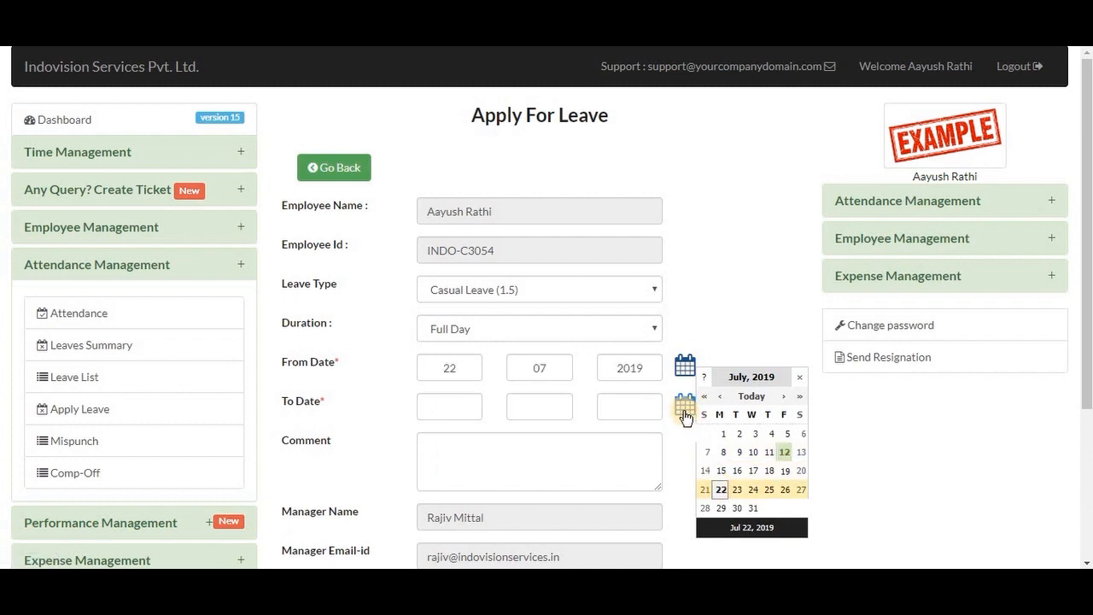
pyautogui.click(685, 408)
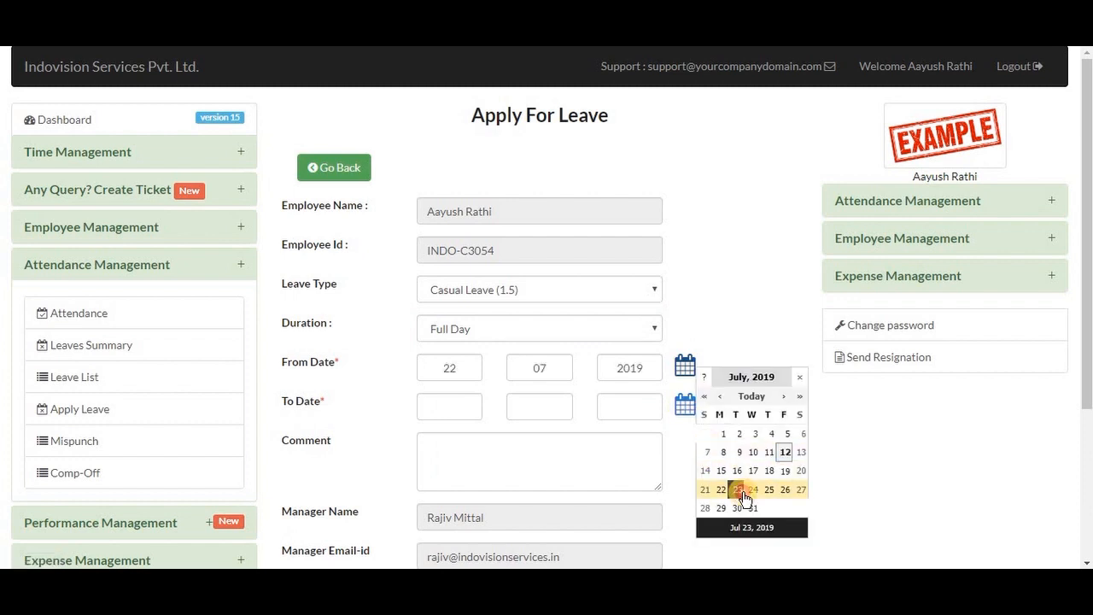
pyautogui.click(743, 493)
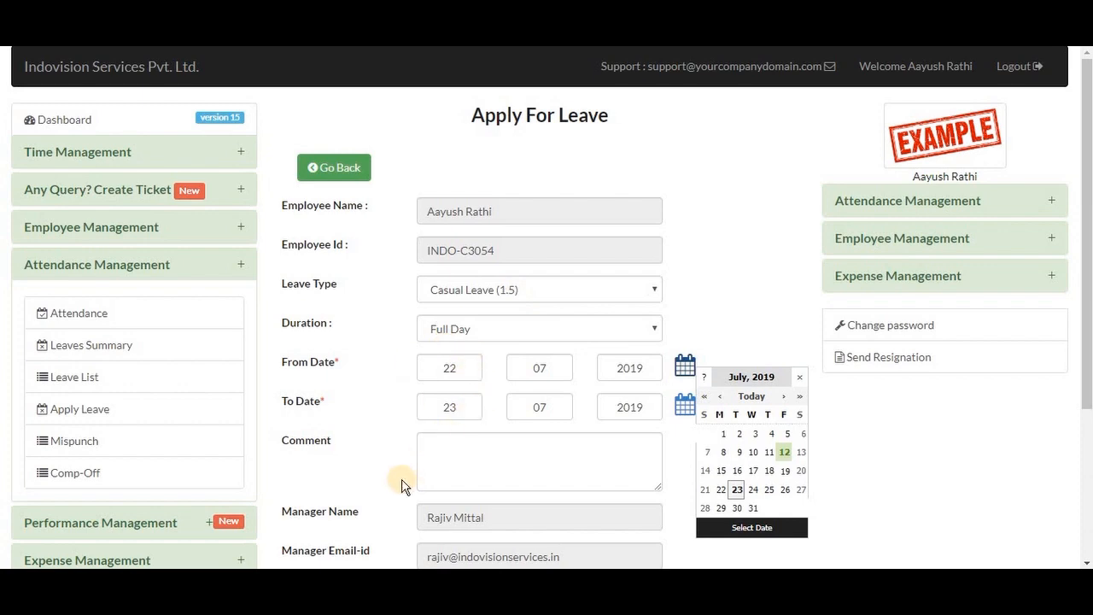
pyautogui.scroll(-3, 402, 484)
pyautogui.click(536, 462)
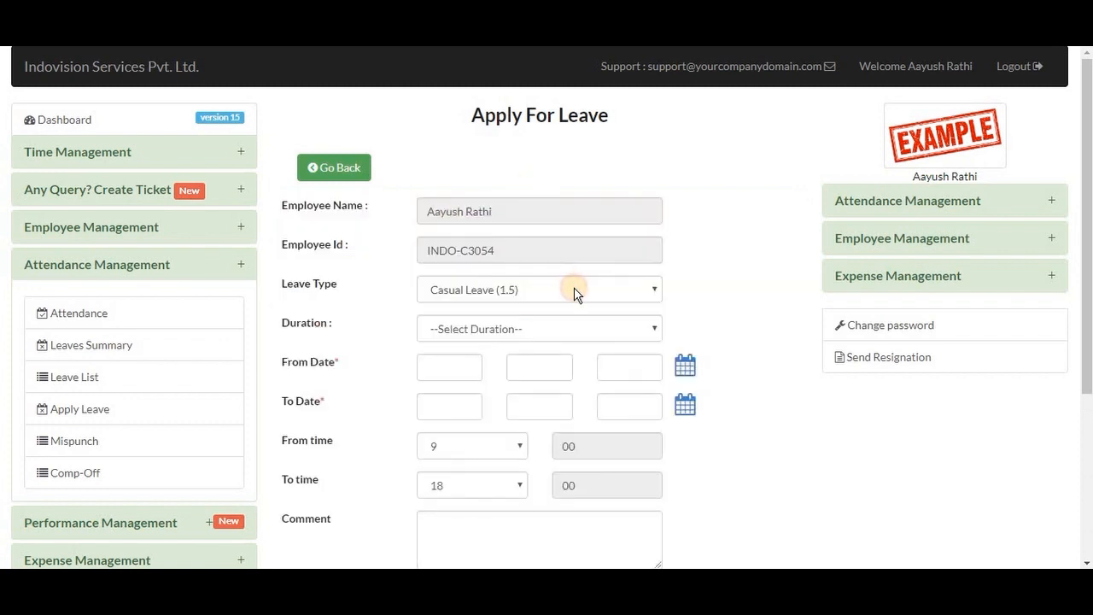
# Choose Business Trip as the leave type and Full Day as the duration for the new application
pyautogui.click(573, 293)
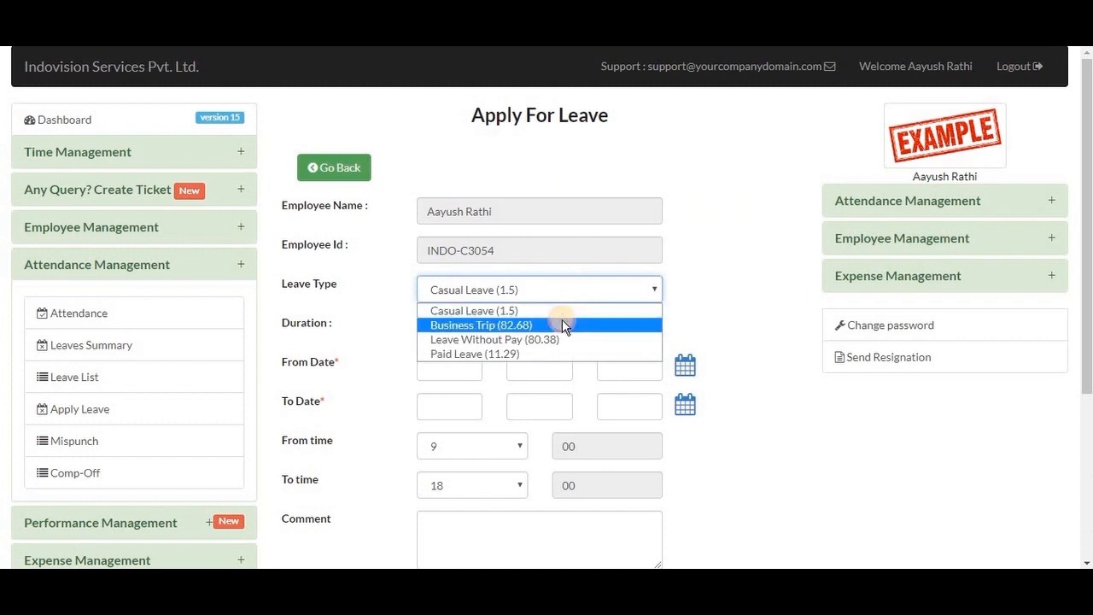
pyautogui.click(562, 321)
pyautogui.click(595, 331)
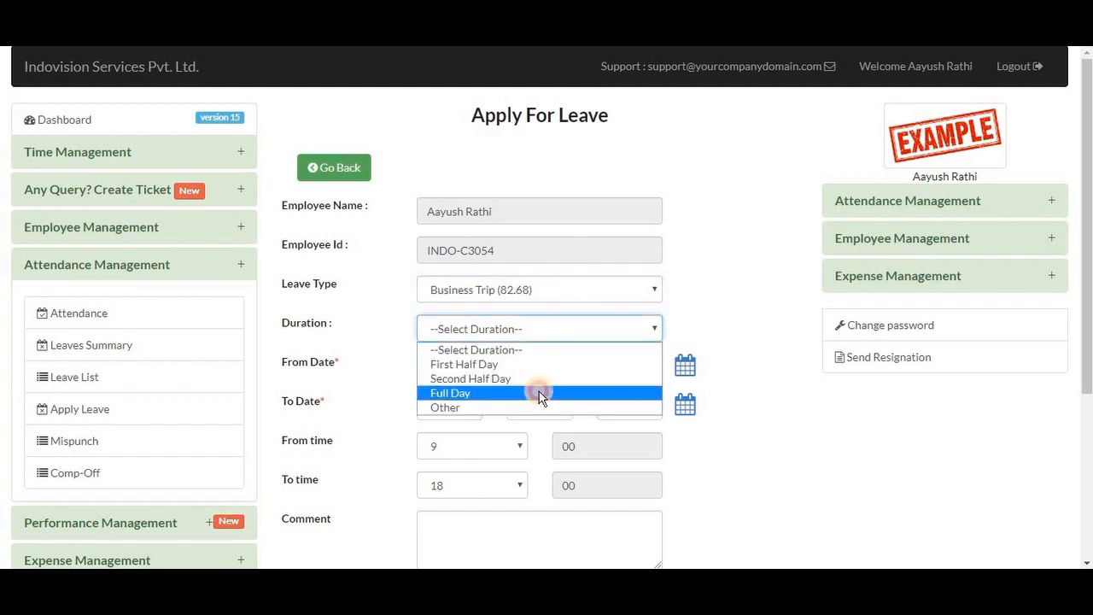
pyautogui.click(541, 390)
# Set the leave dates from 22-07-2019 to 23-07-2019 and submit the application
pyautogui.click(687, 377)
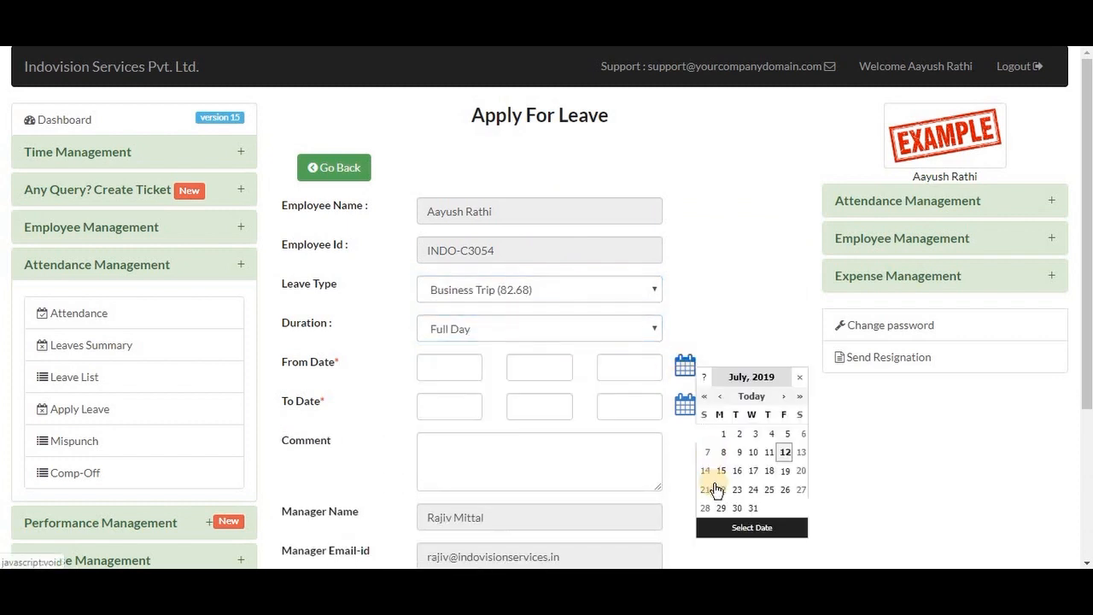
pyautogui.click(721, 489)
pyautogui.click(684, 404)
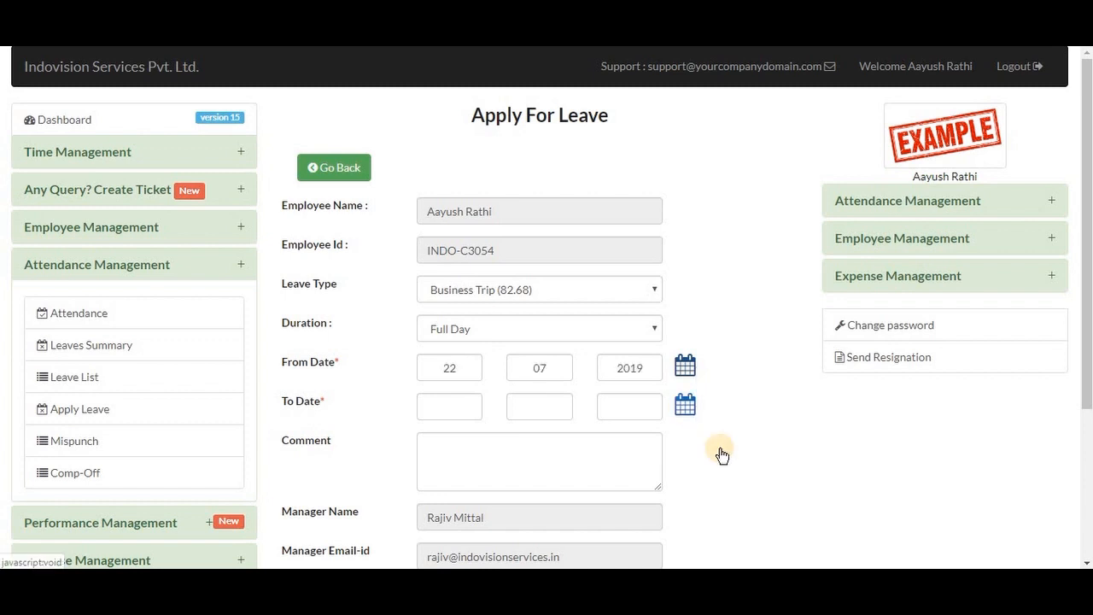
pyautogui.click(738, 491)
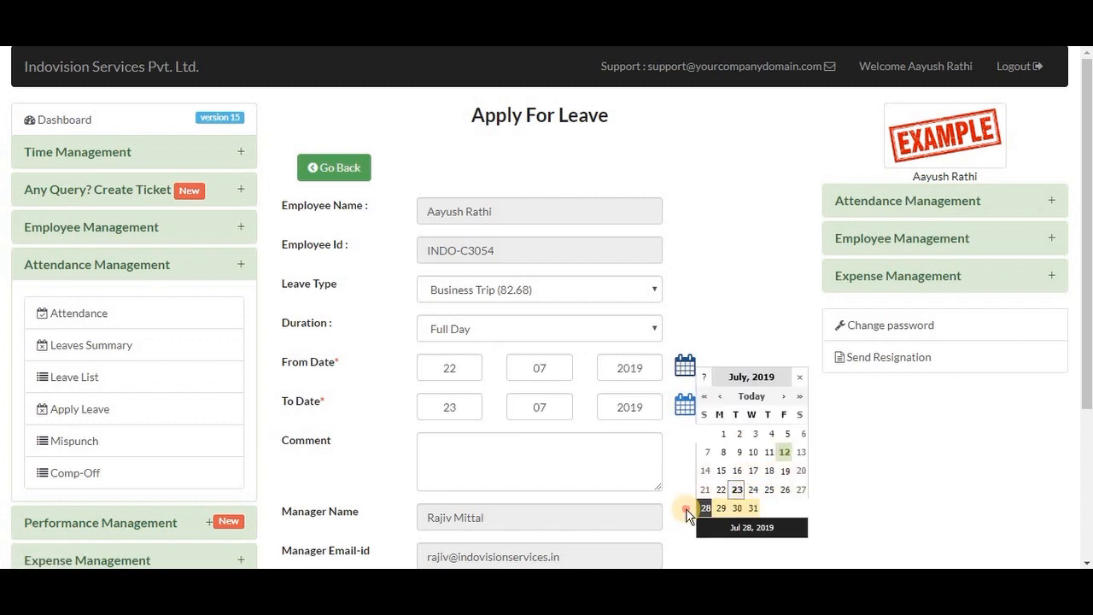
pyautogui.click(689, 512)
pyautogui.scroll(-3, 511, 443)
pyautogui.click(530, 451)
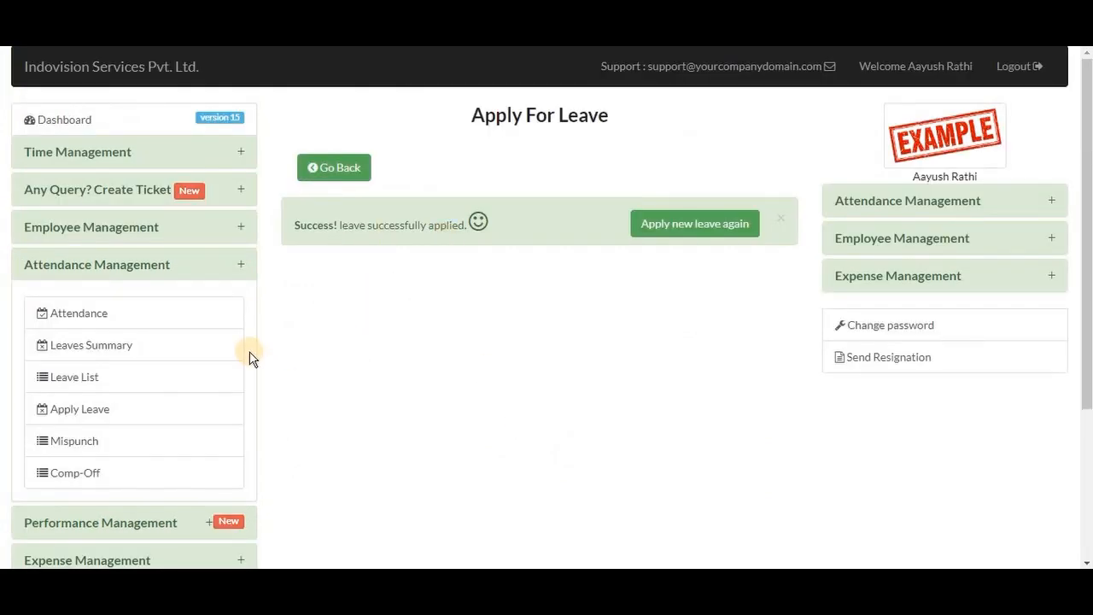
# Check the new Business Trip request in the employee's leave list and open the mispunch list
pyautogui.click(144, 383)
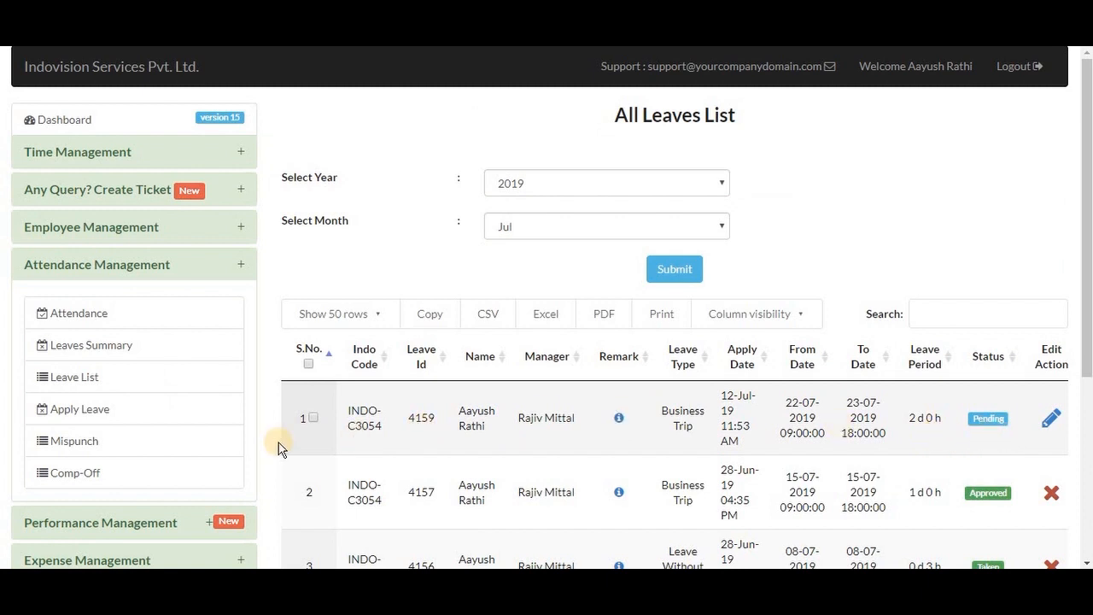
pyautogui.click(158, 453)
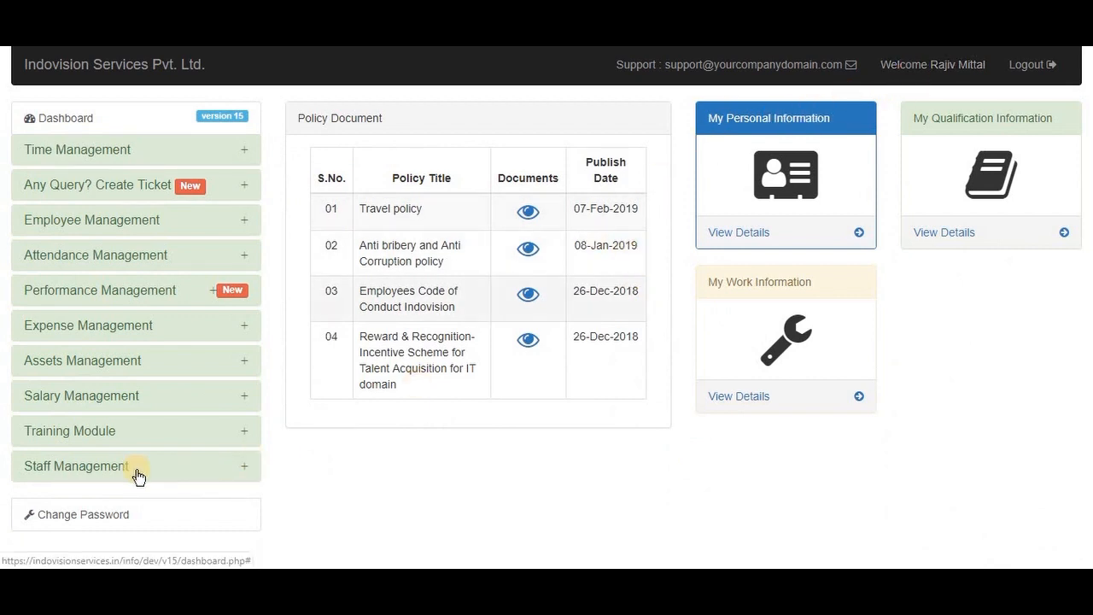
# Open the staff mispunch list in the manager's account and check the remarks of the waiting requests
pyautogui.click(97, 469)
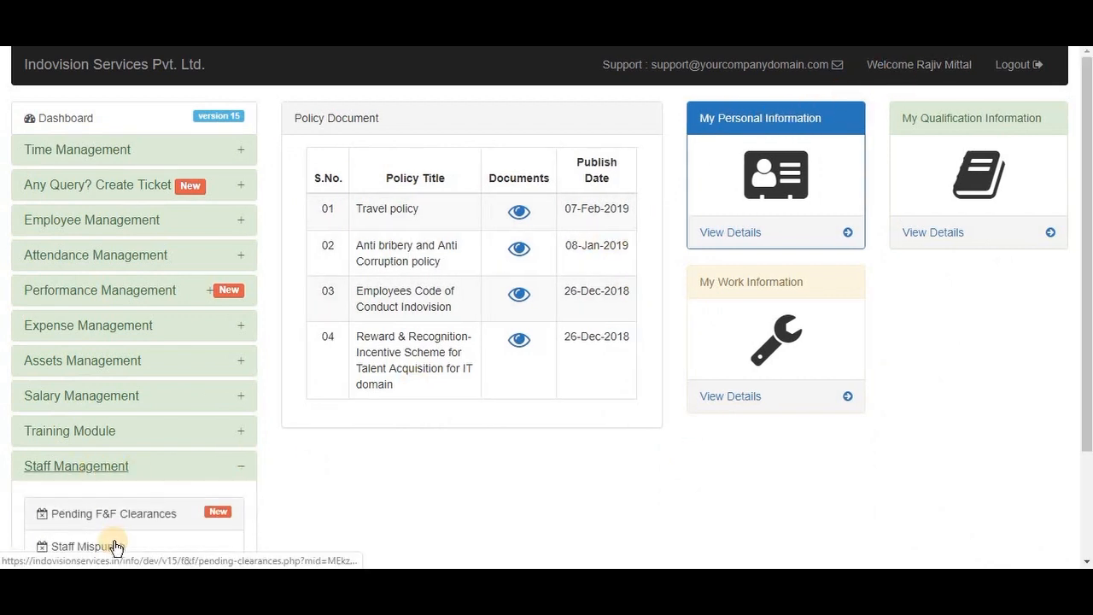
pyautogui.click(116, 547)
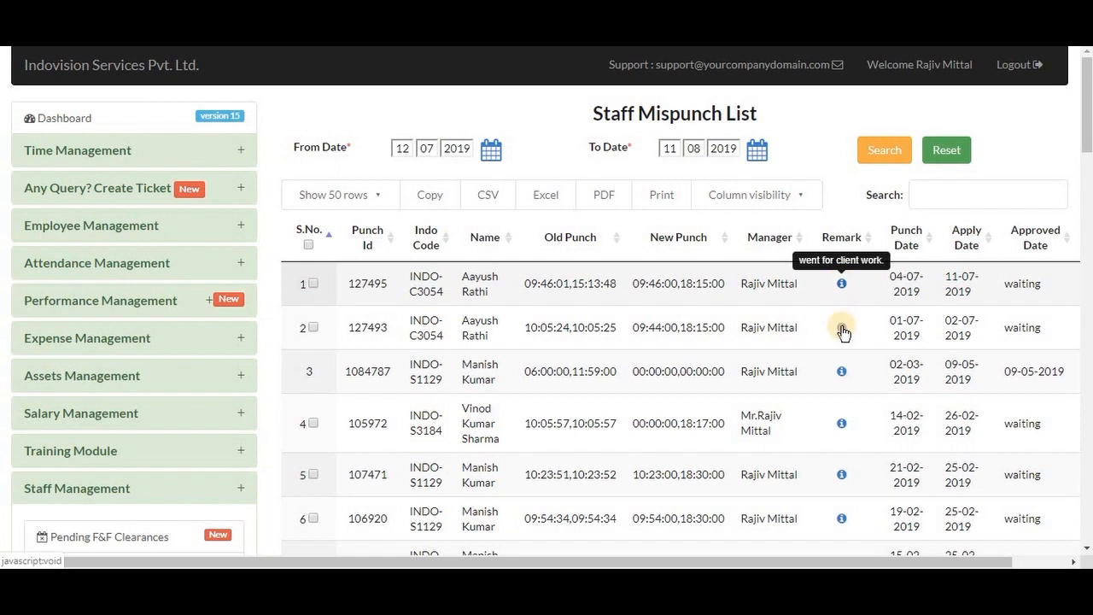
pyautogui.moveTo(841, 331)
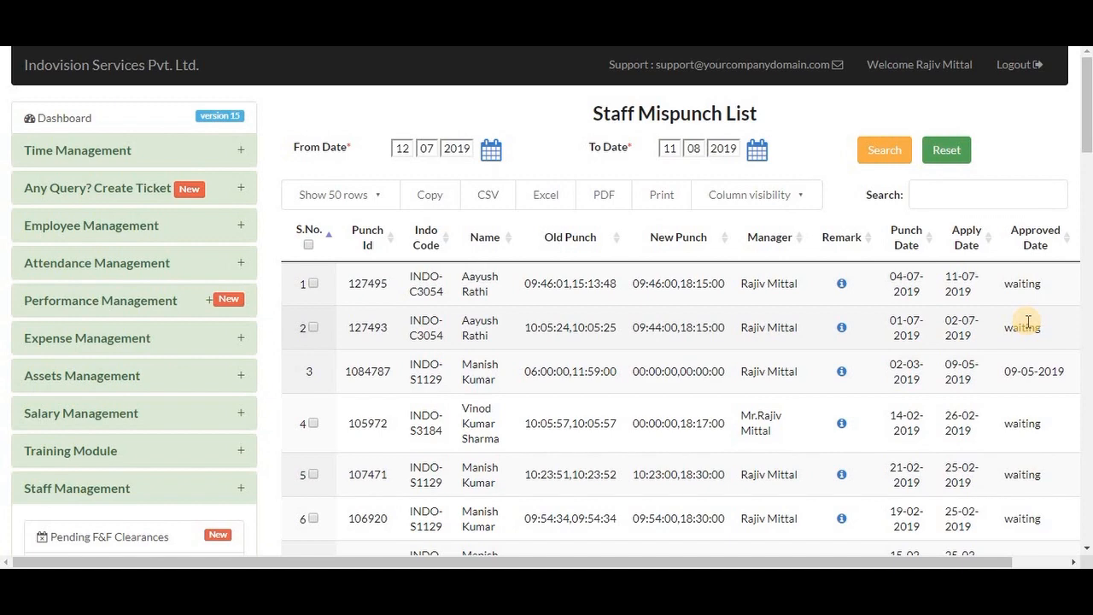
# Update the mispunch request for 04-07-2019 to Approved and check its status in the staff mispunch list
pyautogui.hscroll(2, 1028, 321)
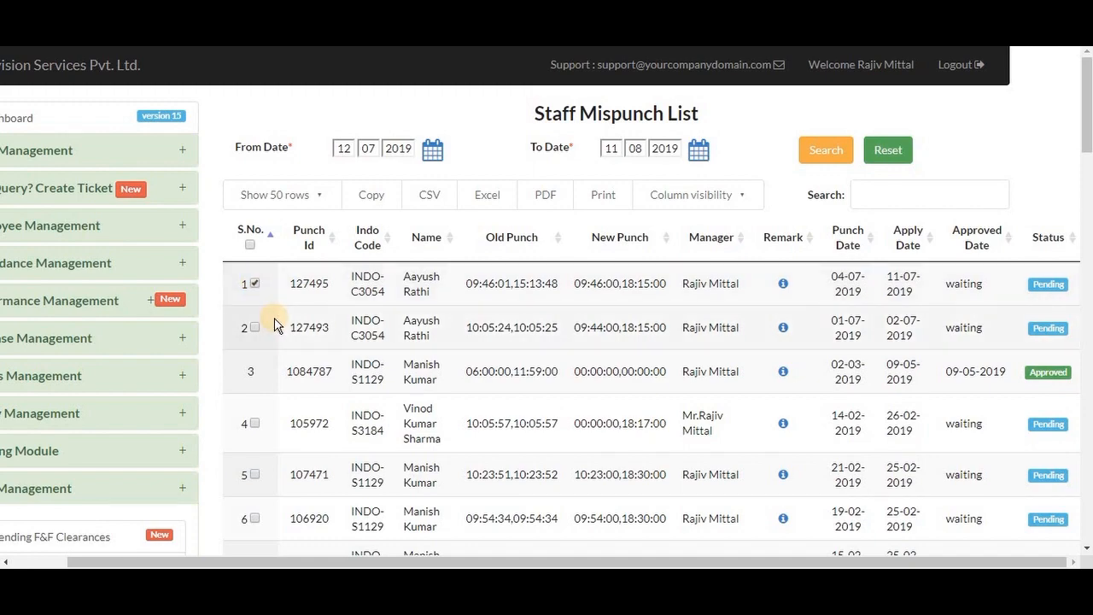
pyautogui.scroll(-15, 275, 320)
pyautogui.scroll(-6, 275, 323)
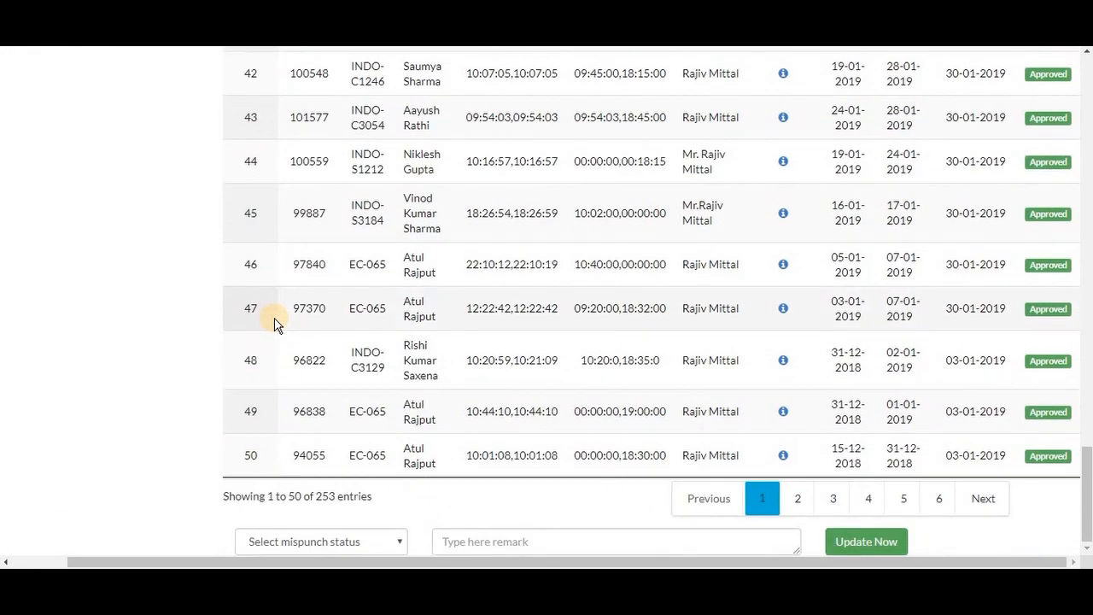
pyautogui.click(363, 539)
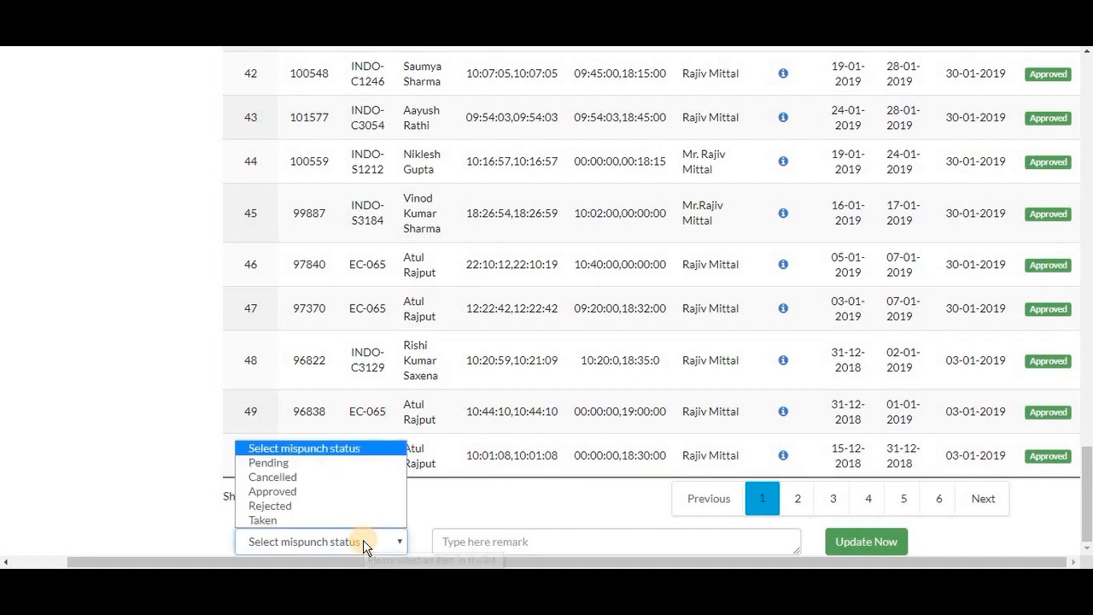
pyautogui.click(341, 491)
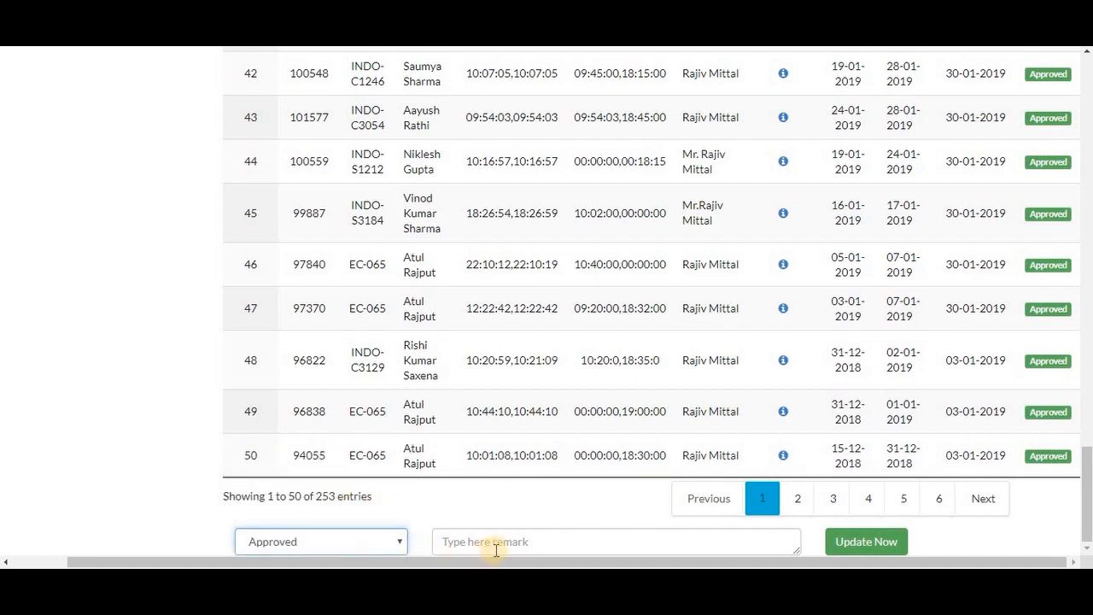
pyautogui.click(867, 545)
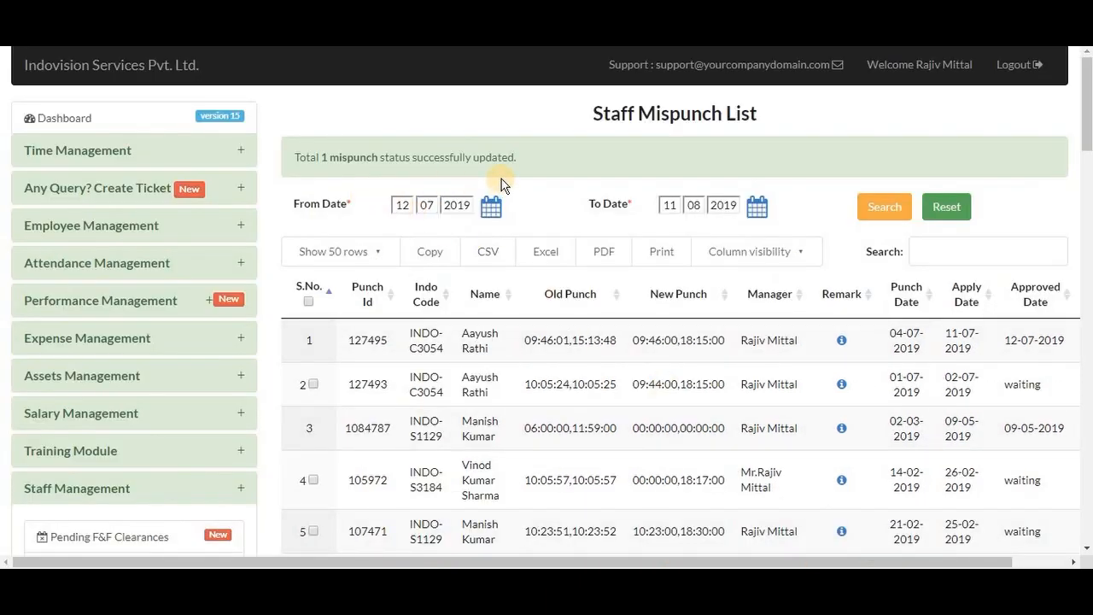
pyautogui.hscroll(2, 725, 350)
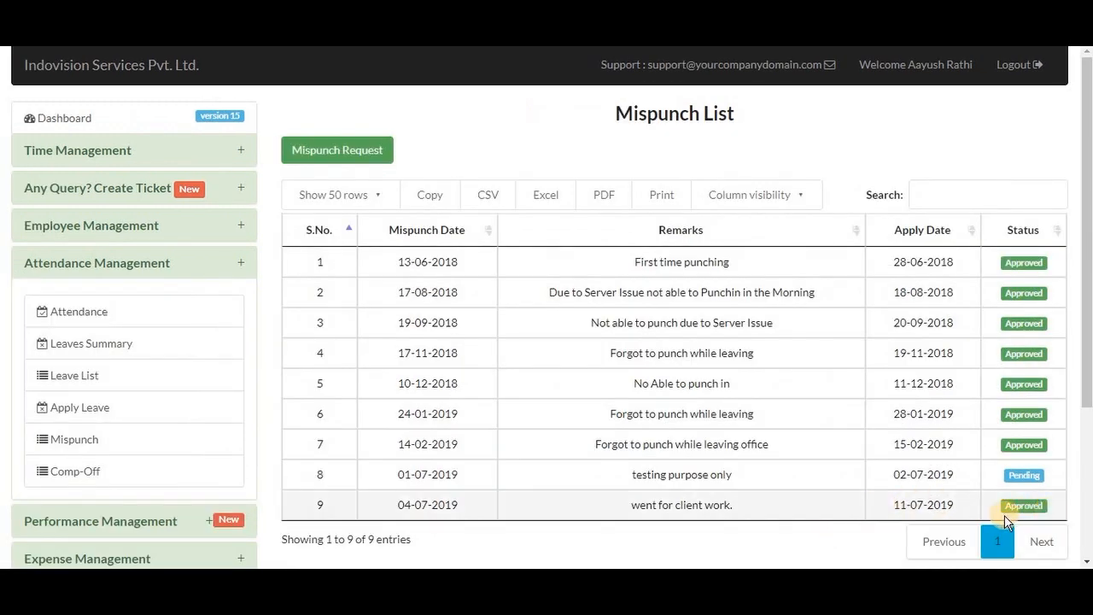
# Apply for a comp-off dated 7-07-2019 with the comment "testing purpose only" in the employee's account
pyautogui.click(187, 473)
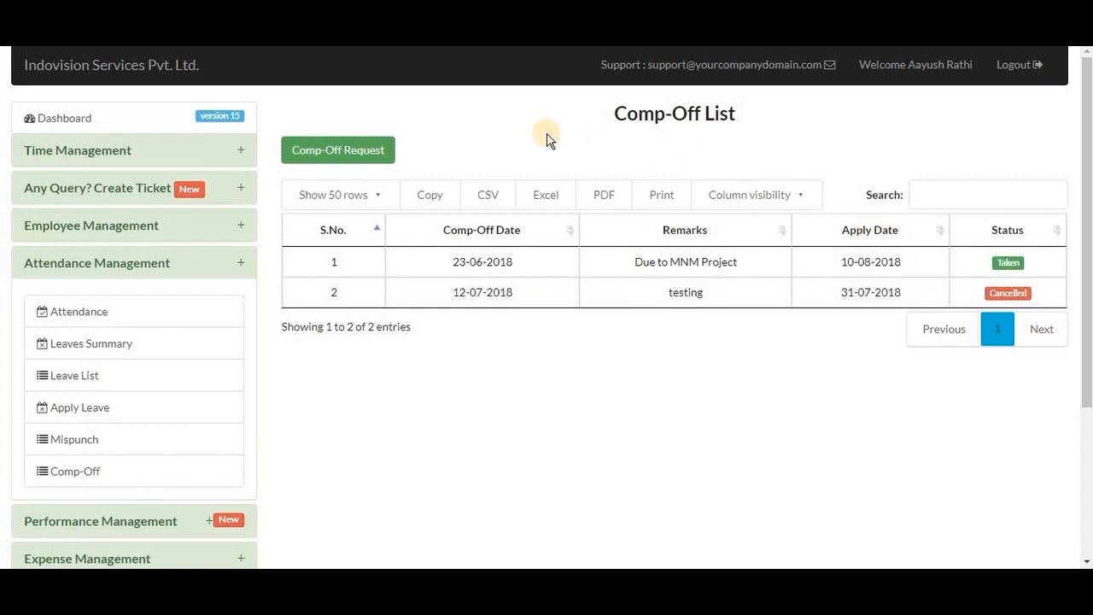
pyautogui.click(357, 152)
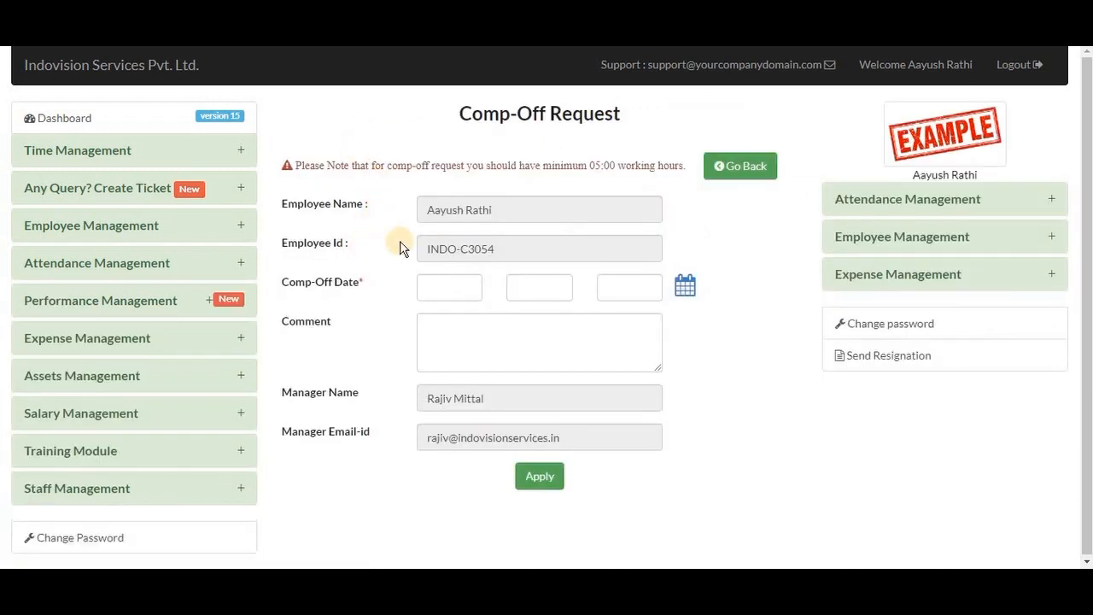
pyautogui.click(687, 287)
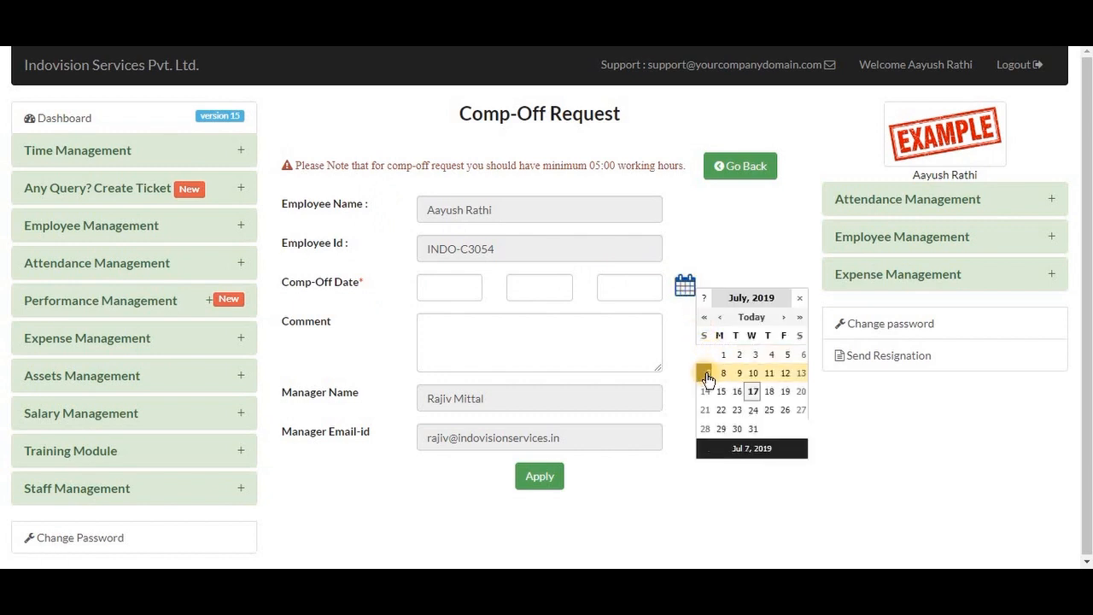
pyautogui.click(707, 379)
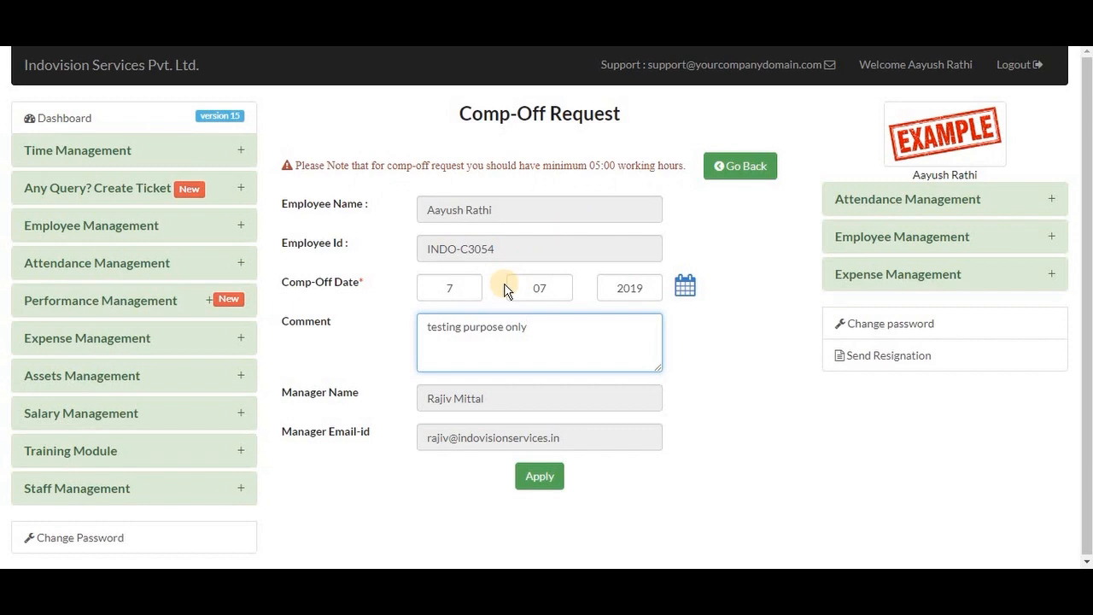
pyautogui.click(539, 478)
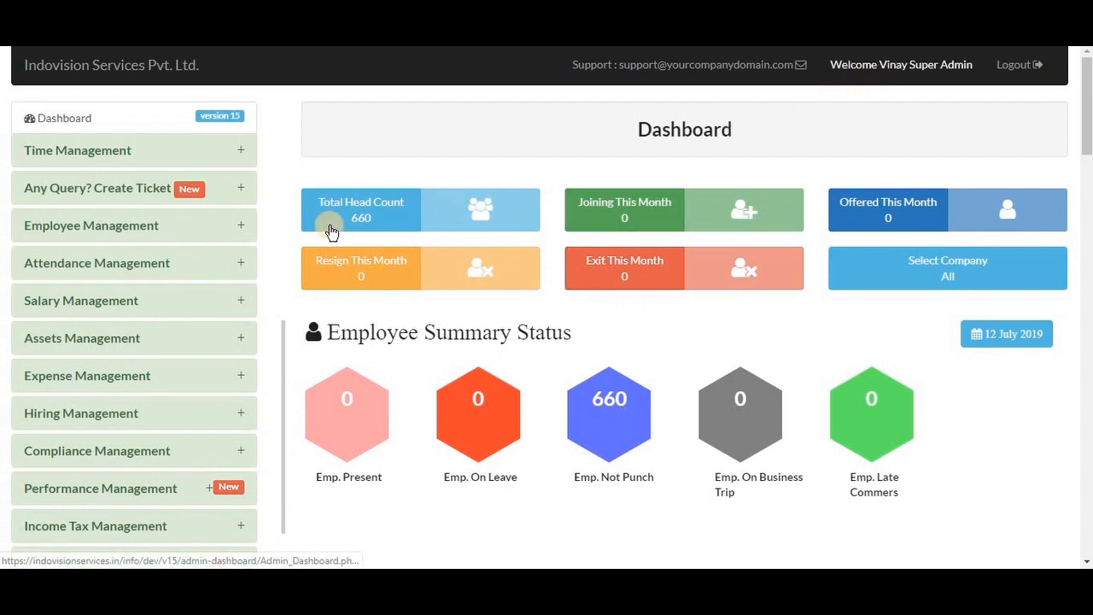
# Open the monthly summary attendance report in the super admin account, choose Indovision Services Pvt. Ltd. and check its monthly off details
pyautogui.click(159, 265)
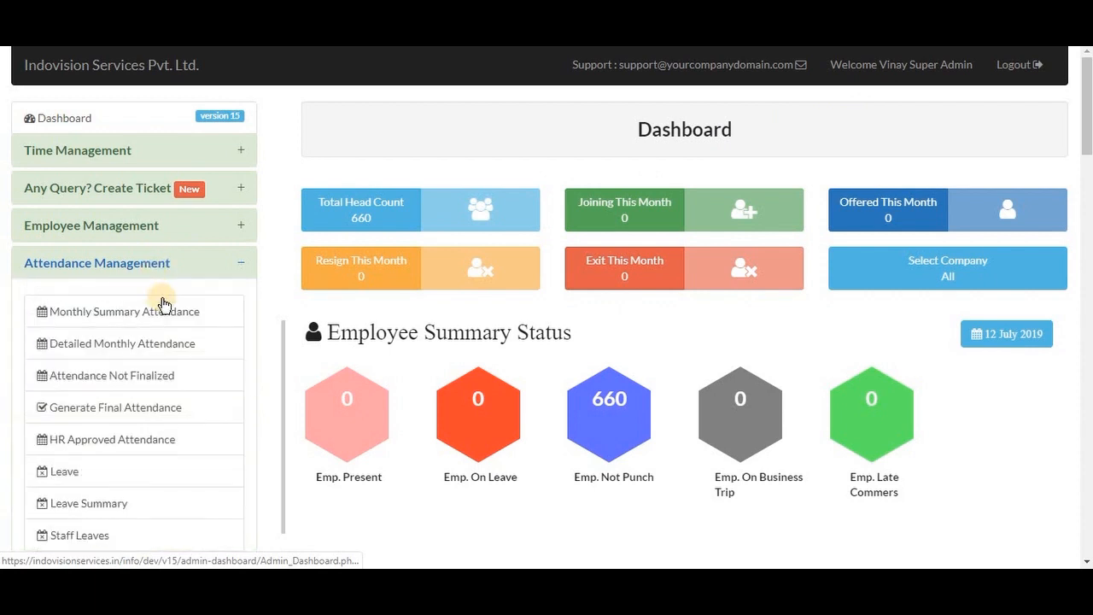
pyautogui.click(196, 318)
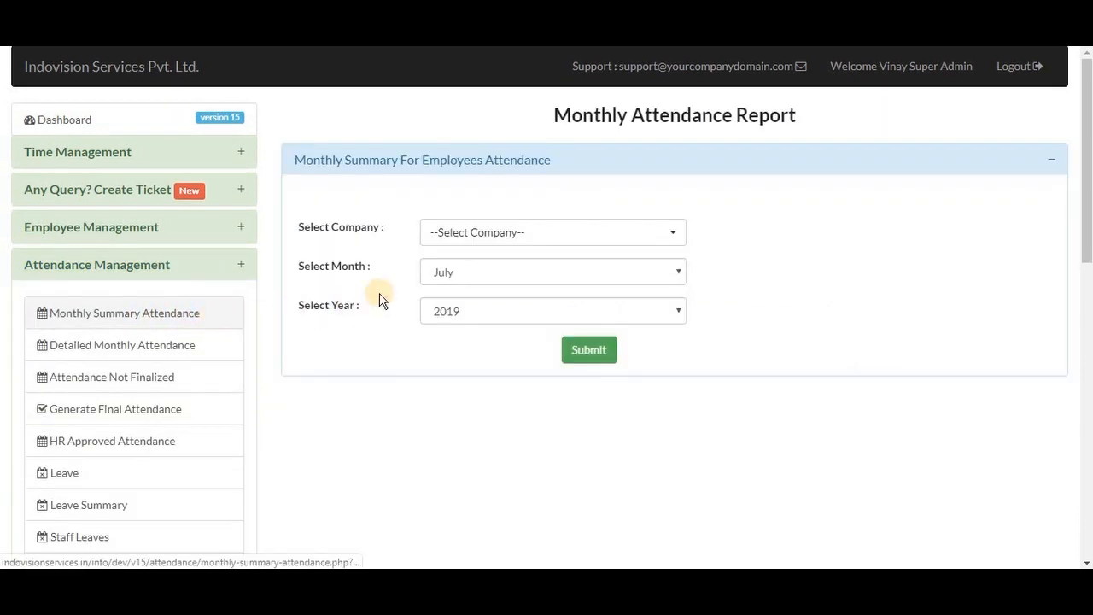
pyautogui.click(533, 239)
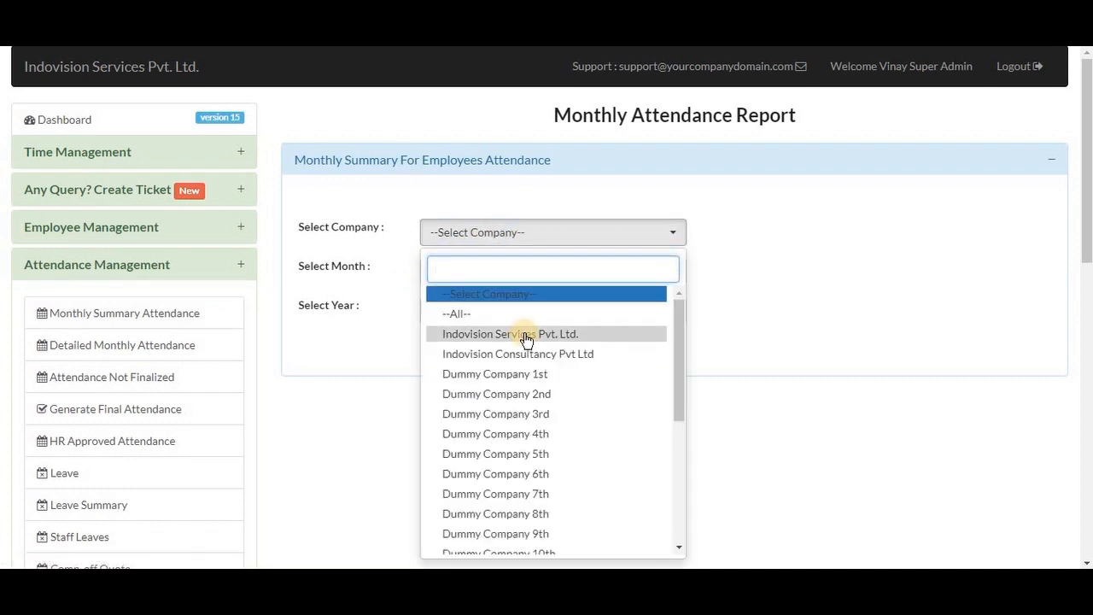
pyautogui.click(526, 338)
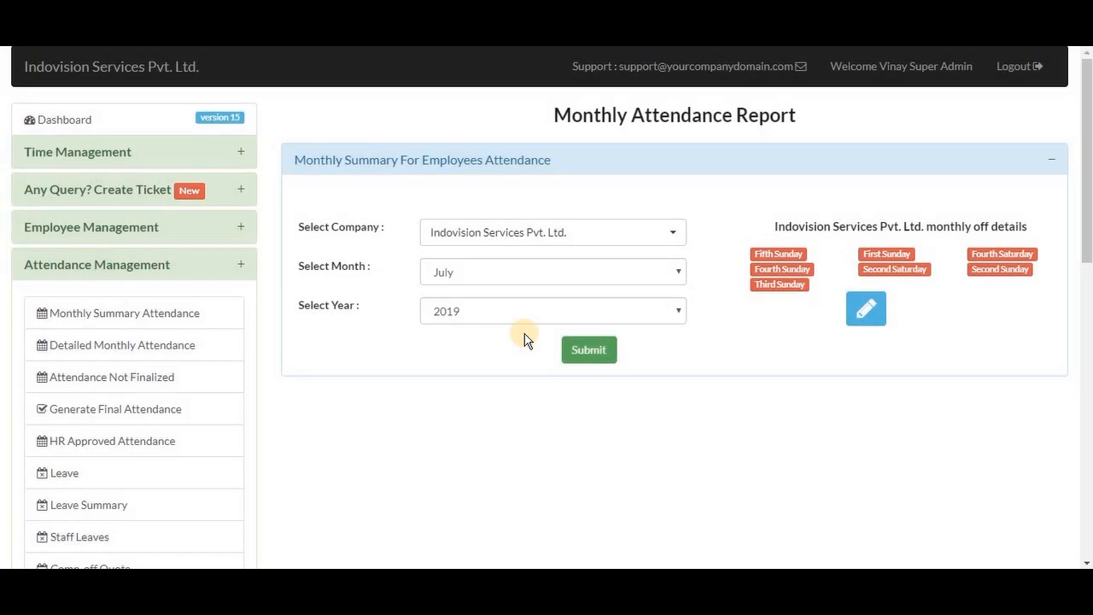
pyautogui.click(865, 314)
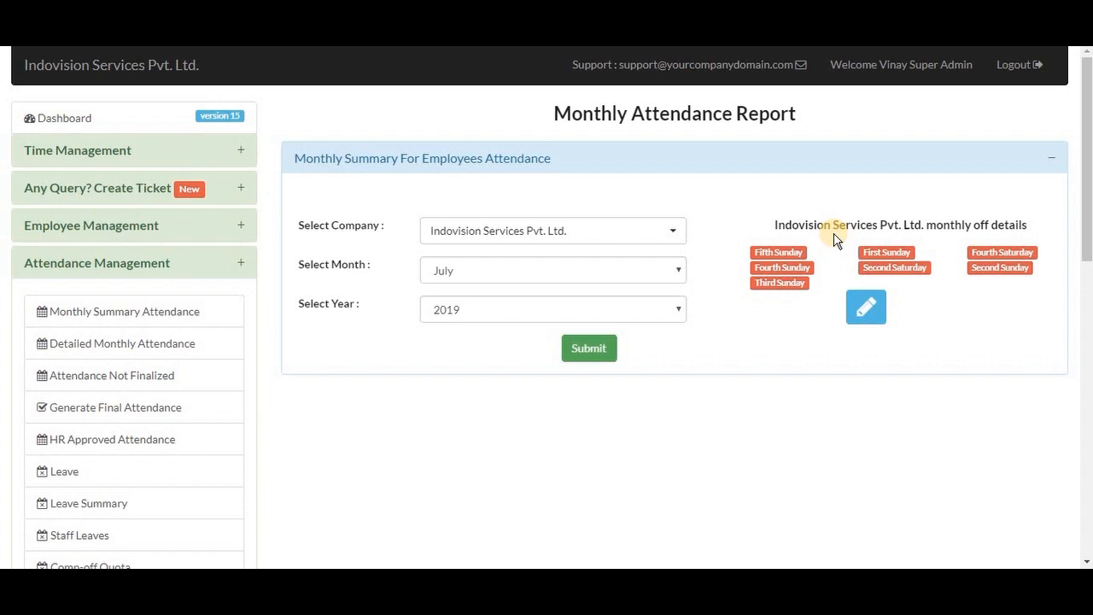
# Generate the monthly attendance report for February 2019 and look through the listed employees
pyautogui.click(608, 277)
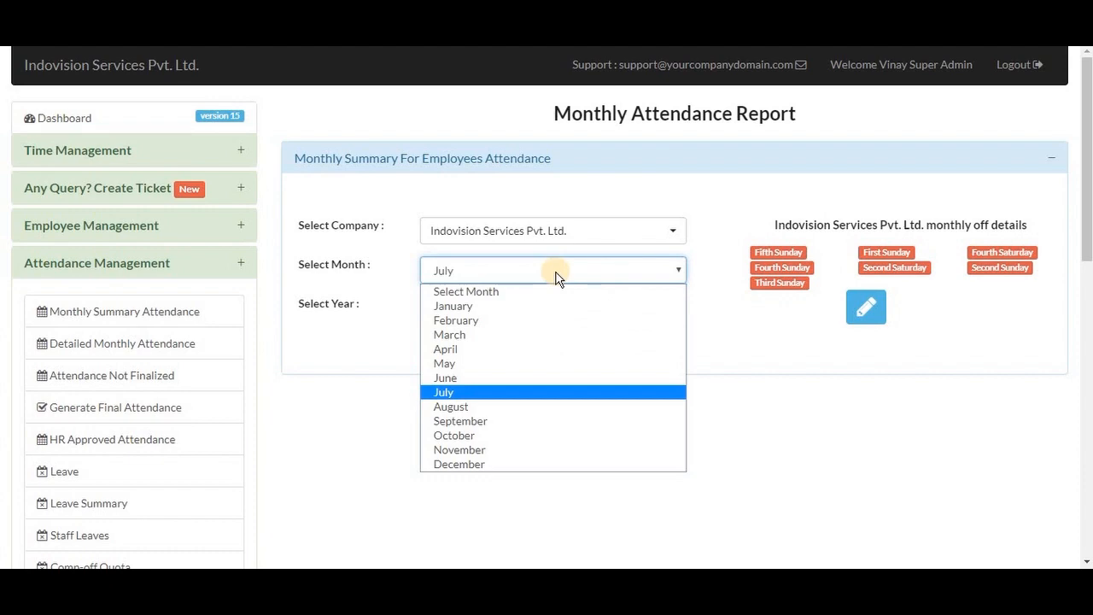
pyautogui.click(535, 321)
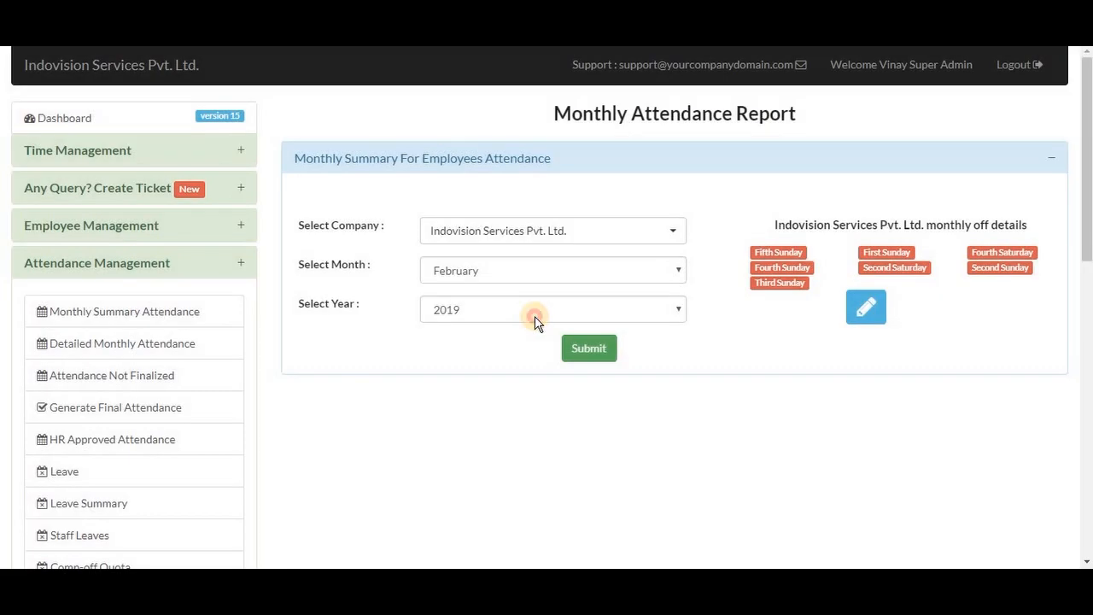
pyautogui.click(535, 316)
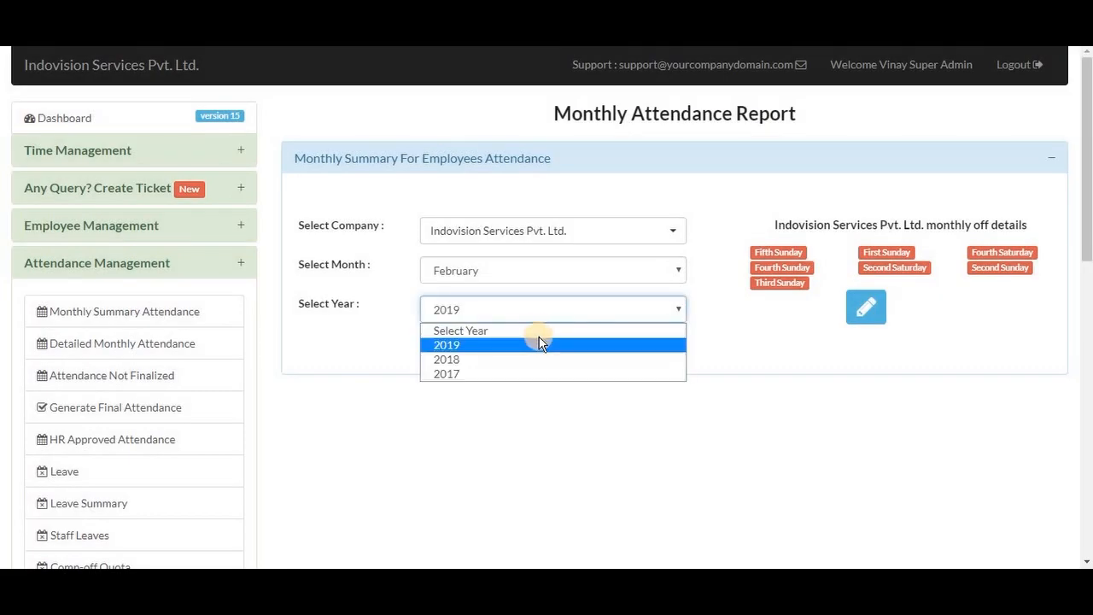
pyautogui.click(536, 344)
pyautogui.click(587, 348)
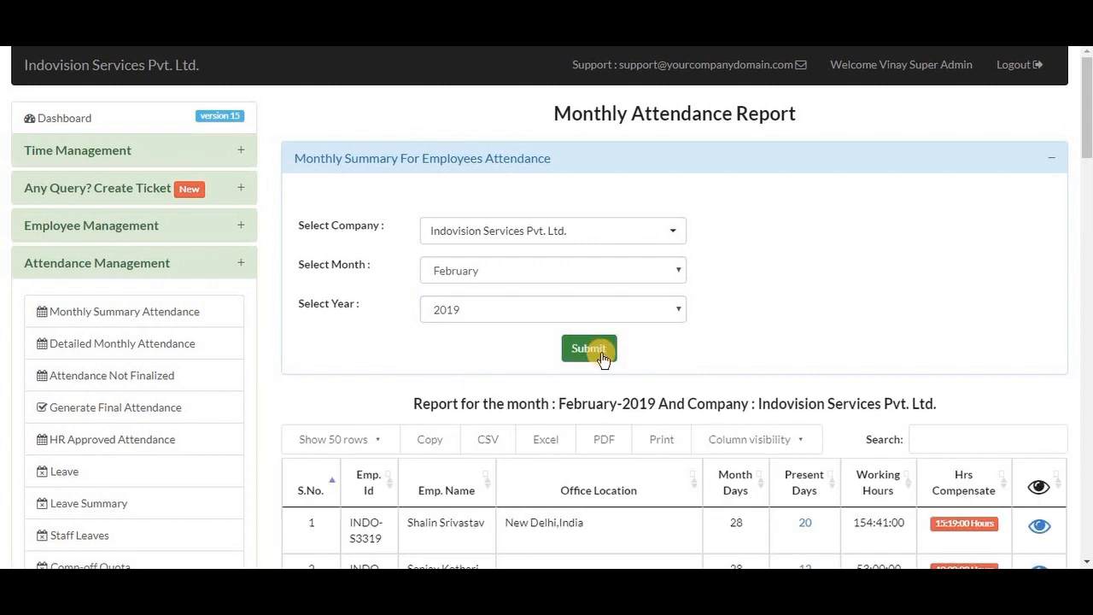
pyautogui.scroll(-2, 597, 352)
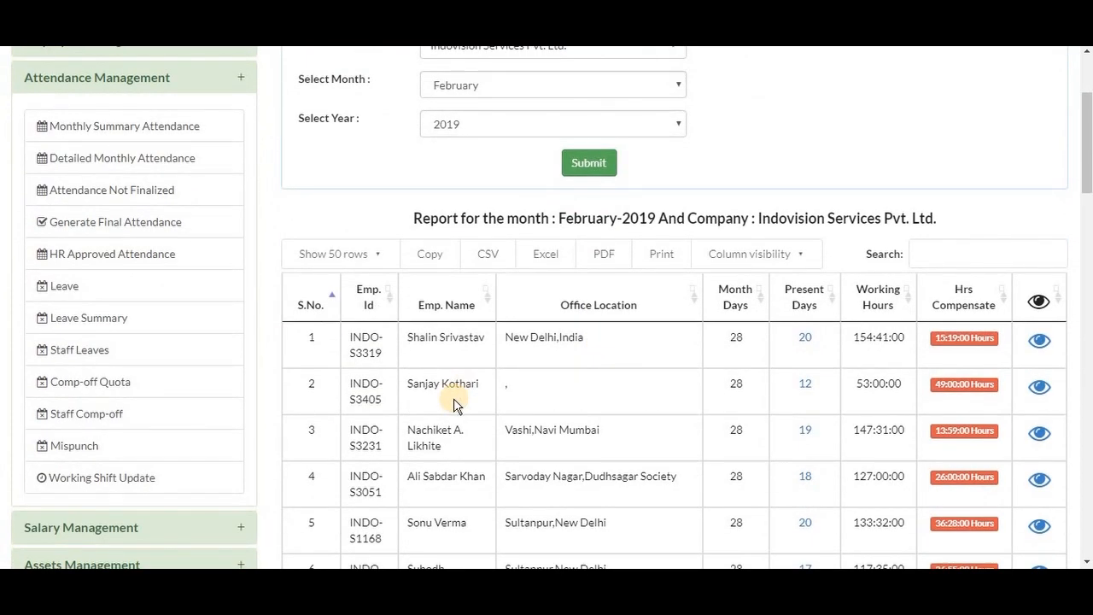
pyautogui.scroll(-1, 453, 398)
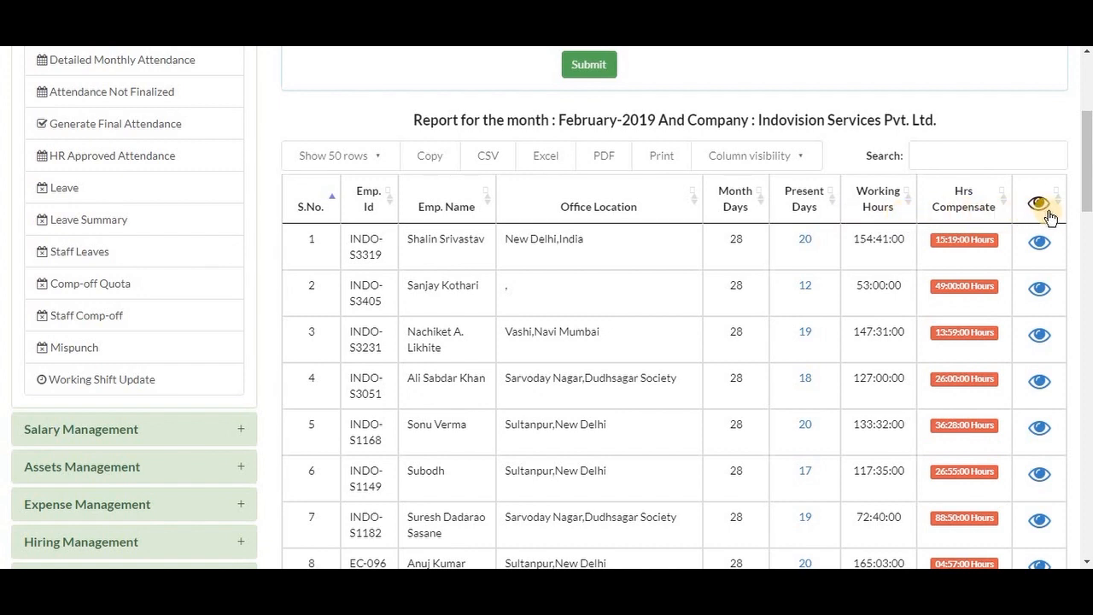
# Search the report for "aa" and open the first matching employee's attendance report and punch details for 01-02-2019
pyautogui.click(967, 155)
pyautogui.write('aa')
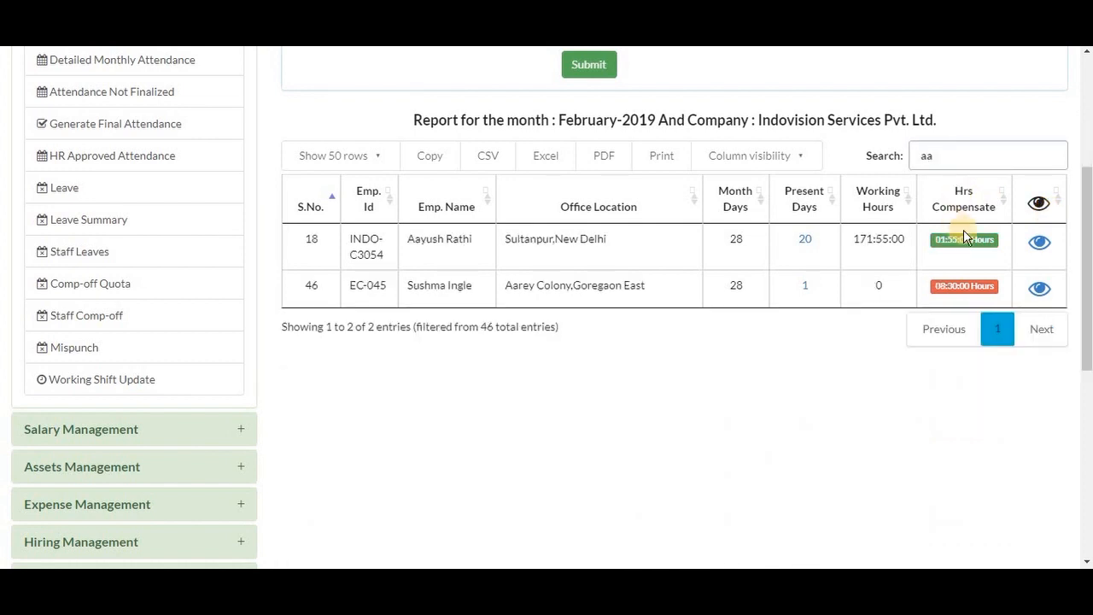
pyautogui.click(1040, 243)
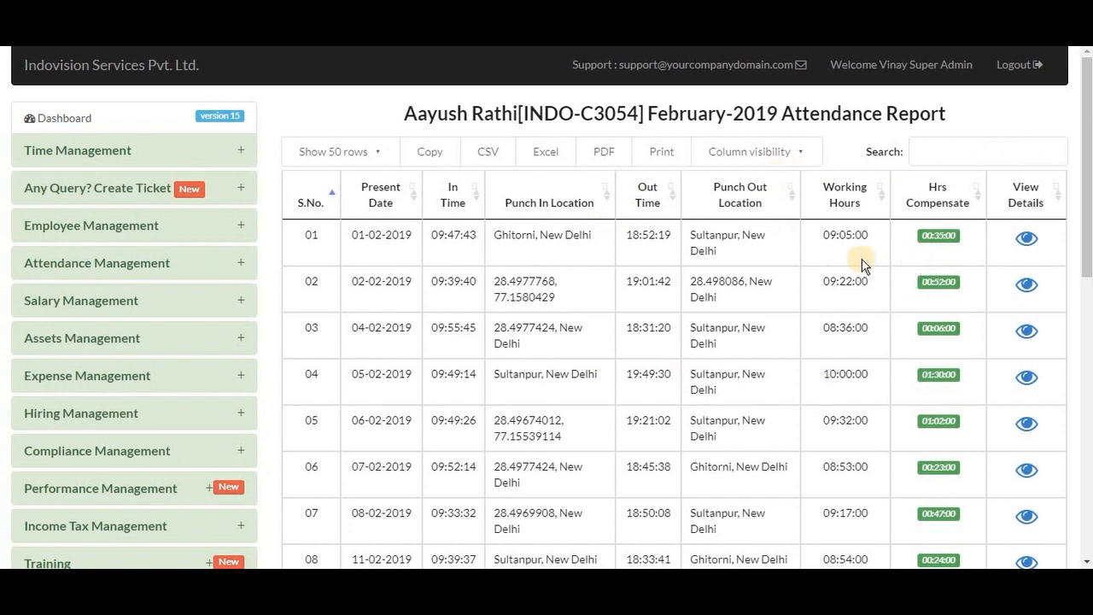
pyautogui.click(1029, 241)
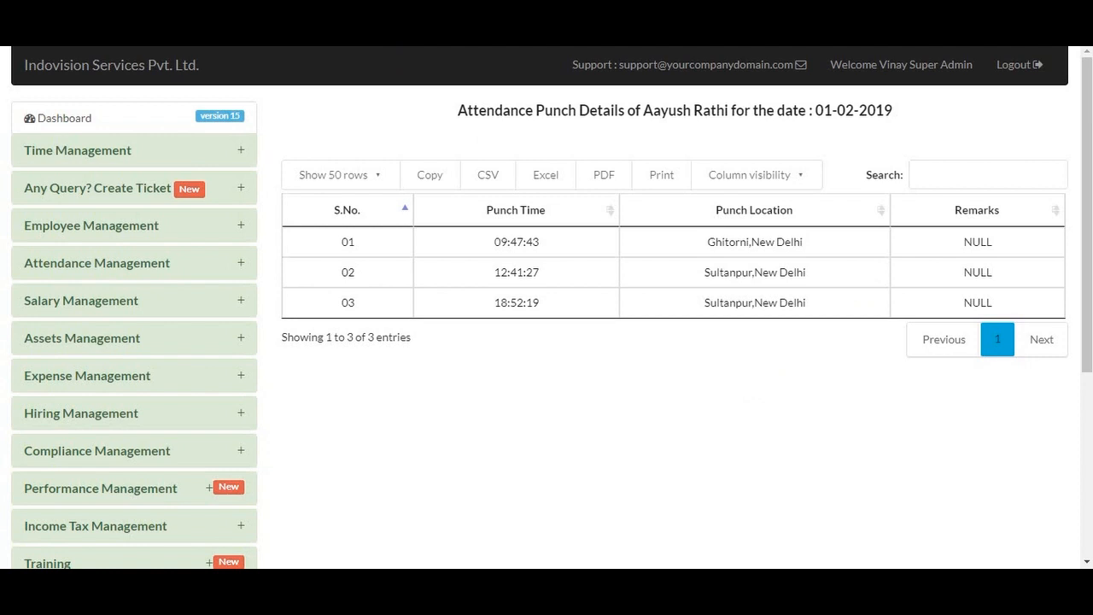
# Return to the February 2019 monthly report and clear its search filter to list all employees
pyautogui.click(346, 17)
pyautogui.click(946, 157)
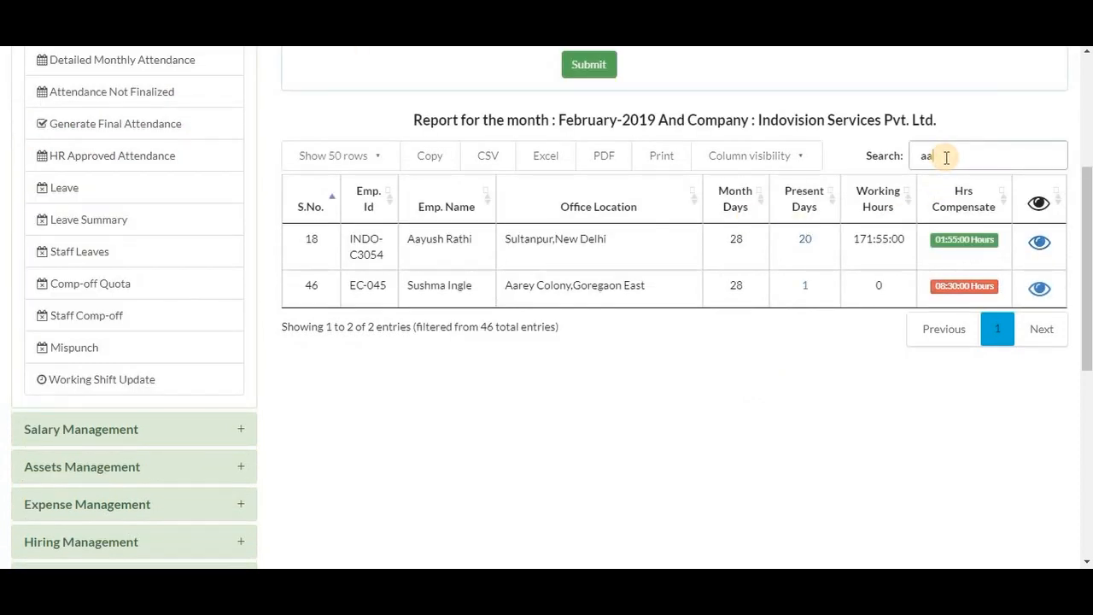
pyautogui.press('BackSpace')
pyautogui.press('BackSpace')
pyautogui.scroll(-1, 946, 163)
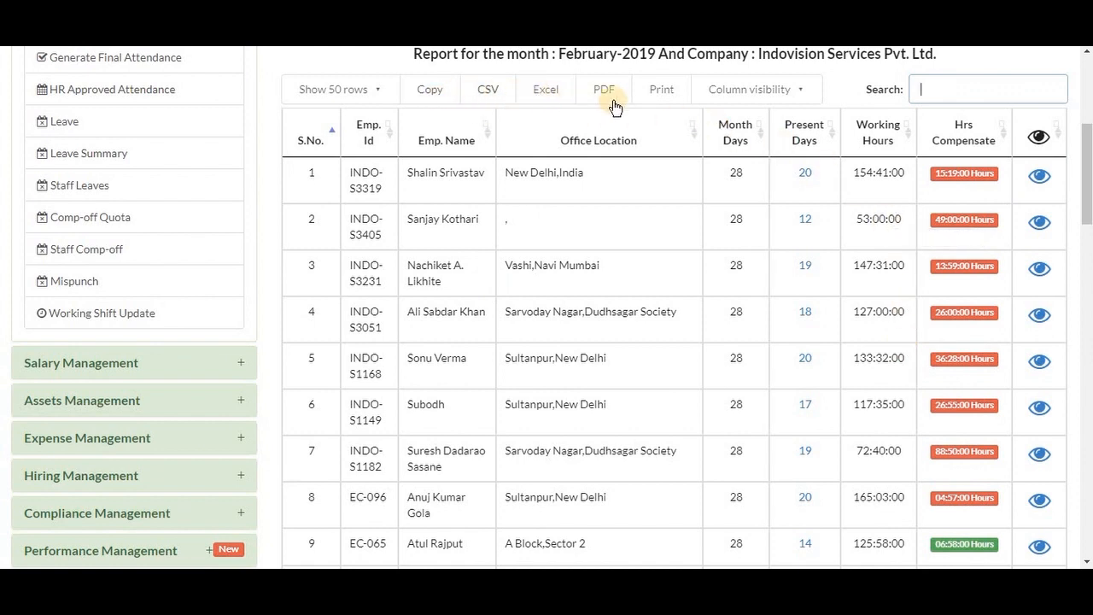
# Check the column visibility and row count options, and sort the monthly report by employee name
pyautogui.click(728, 96)
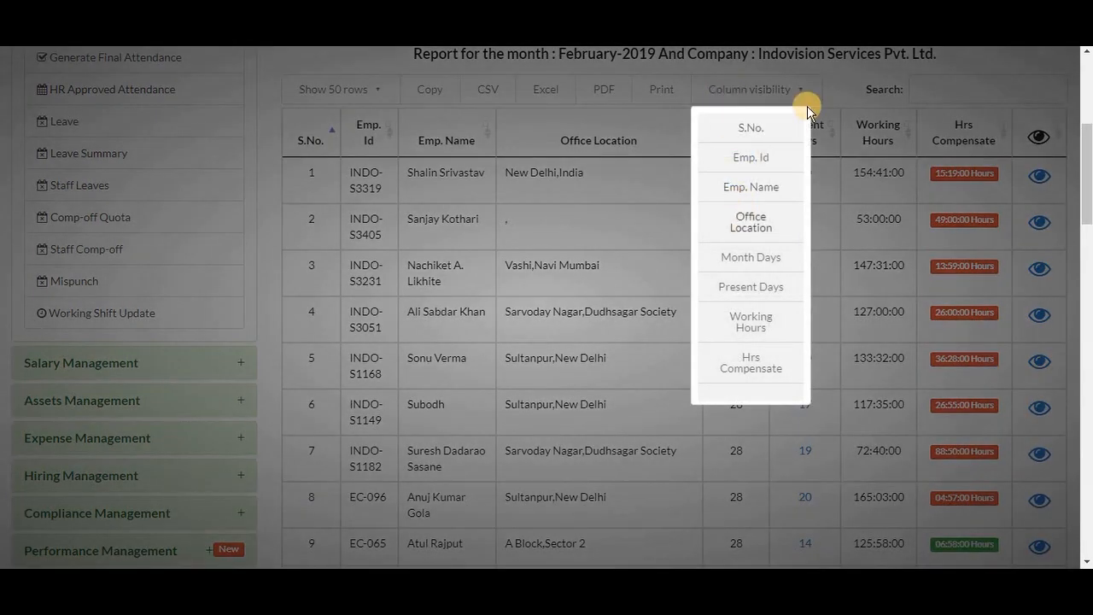
pyautogui.click(832, 90)
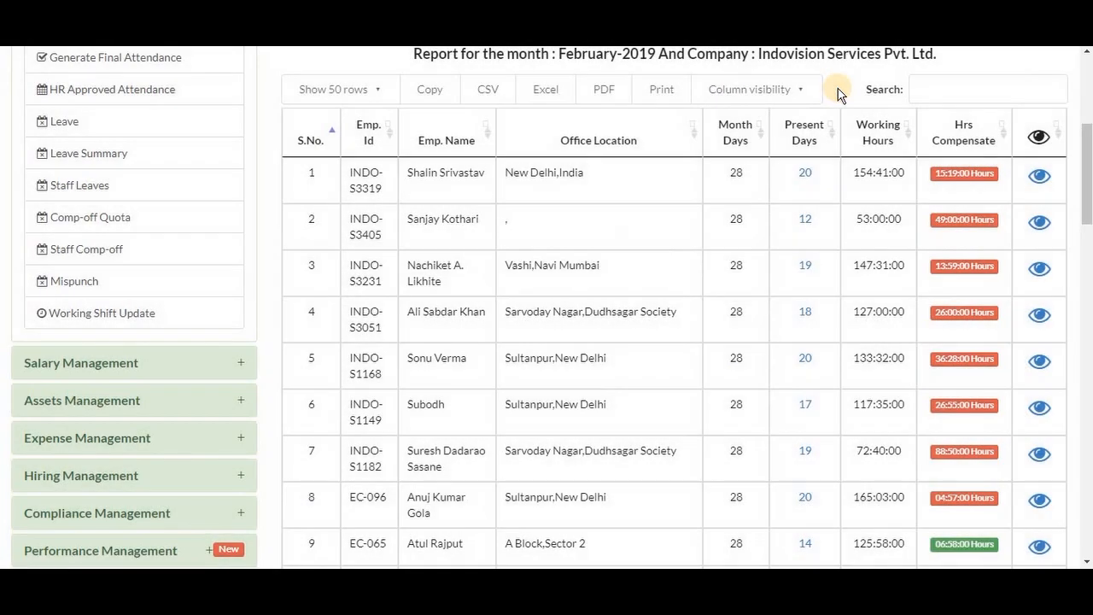
pyautogui.click(379, 91)
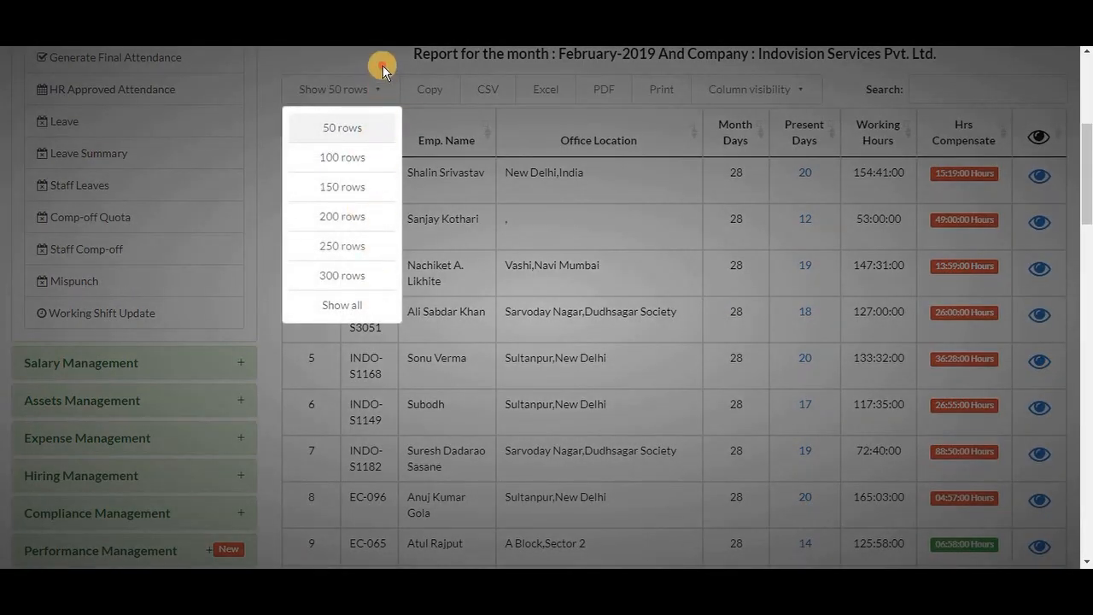
pyautogui.click(382, 72)
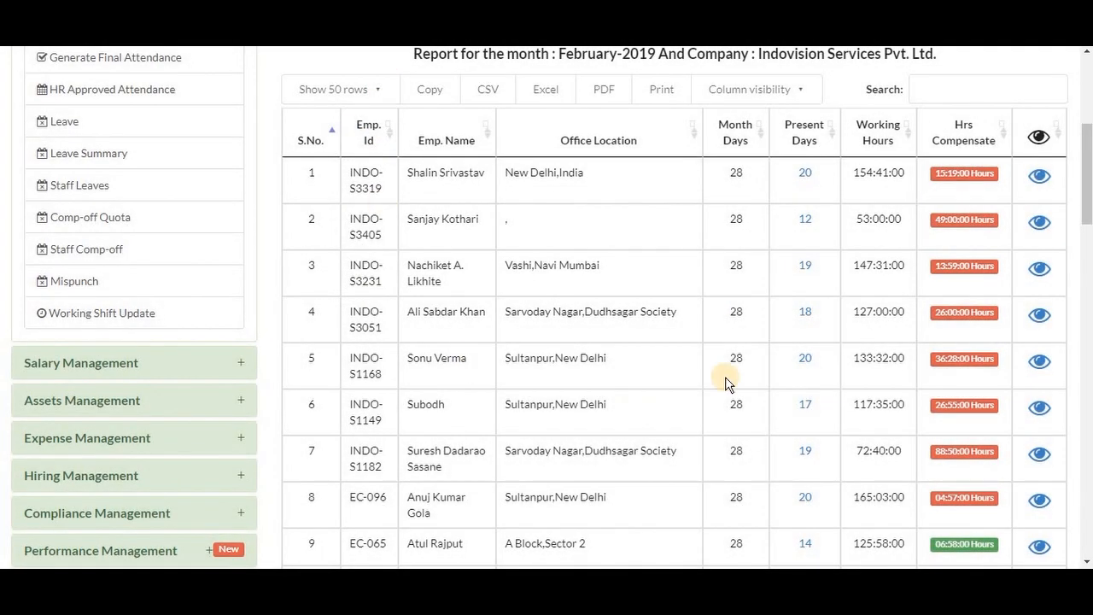
pyautogui.click(486, 141)
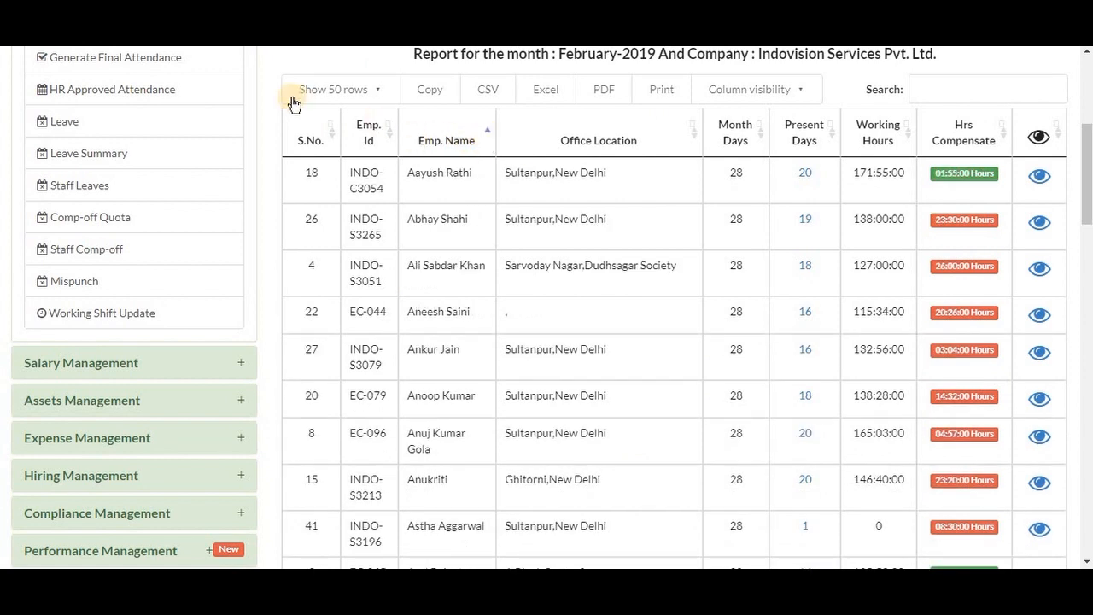
# Generate the detailed monthly attendance master sheet of Indovision Services Pvt. Ltd. for February 2019 and view the employees' daily statuses
pyautogui.scroll(3, 291, 102)
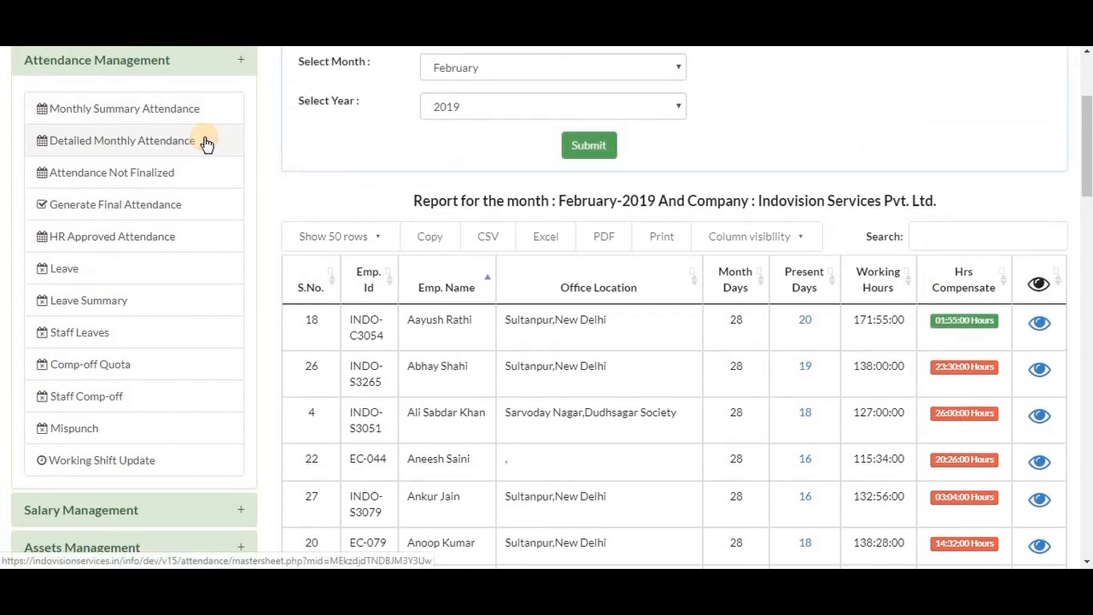
pyautogui.click(206, 141)
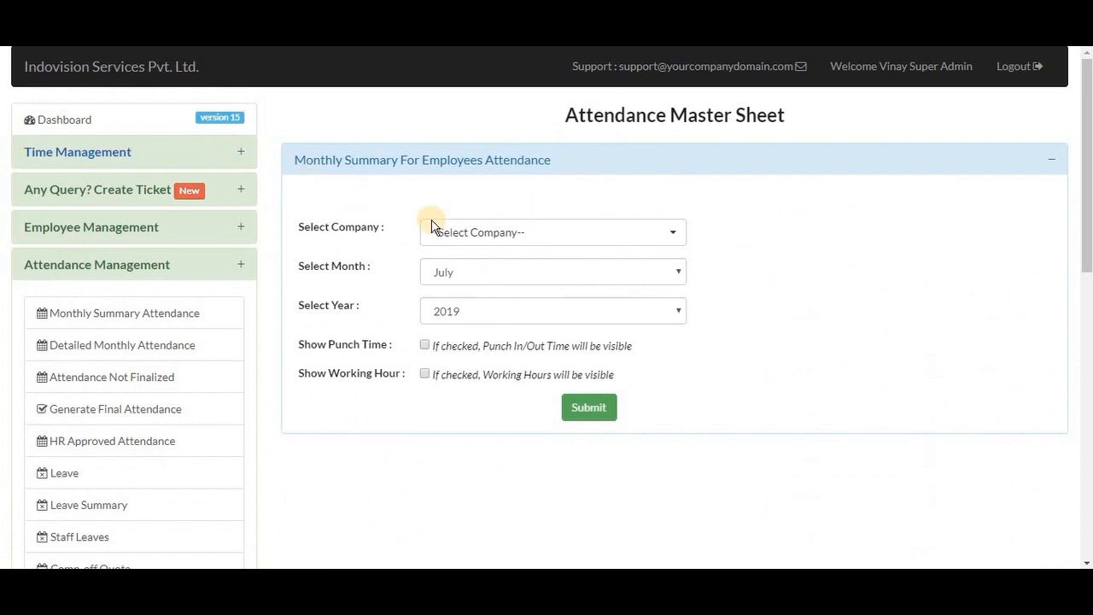
pyautogui.click(518, 233)
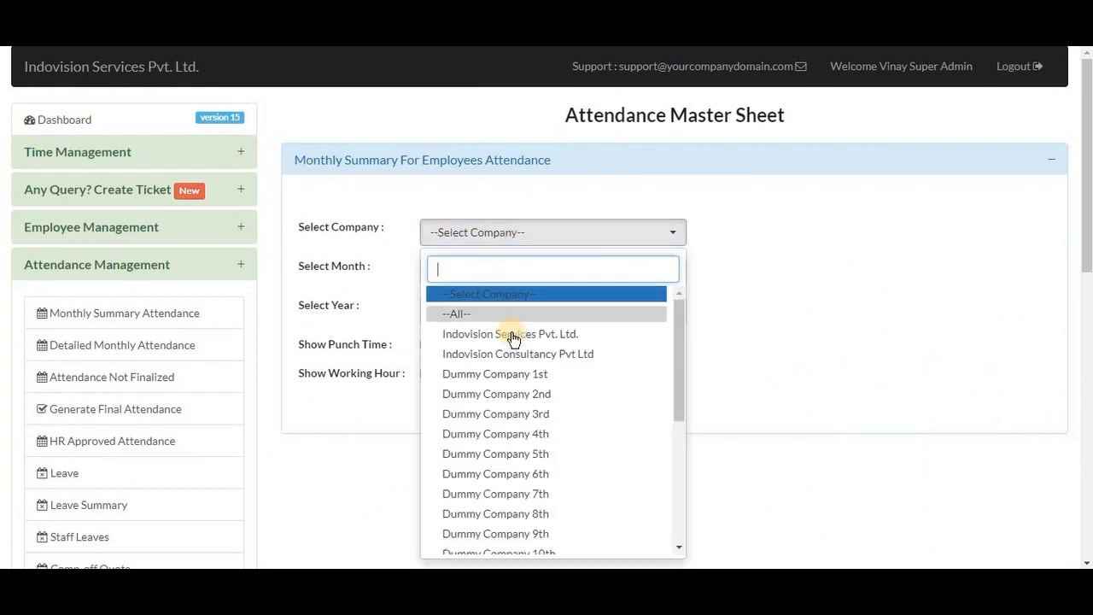
pyautogui.click(511, 333)
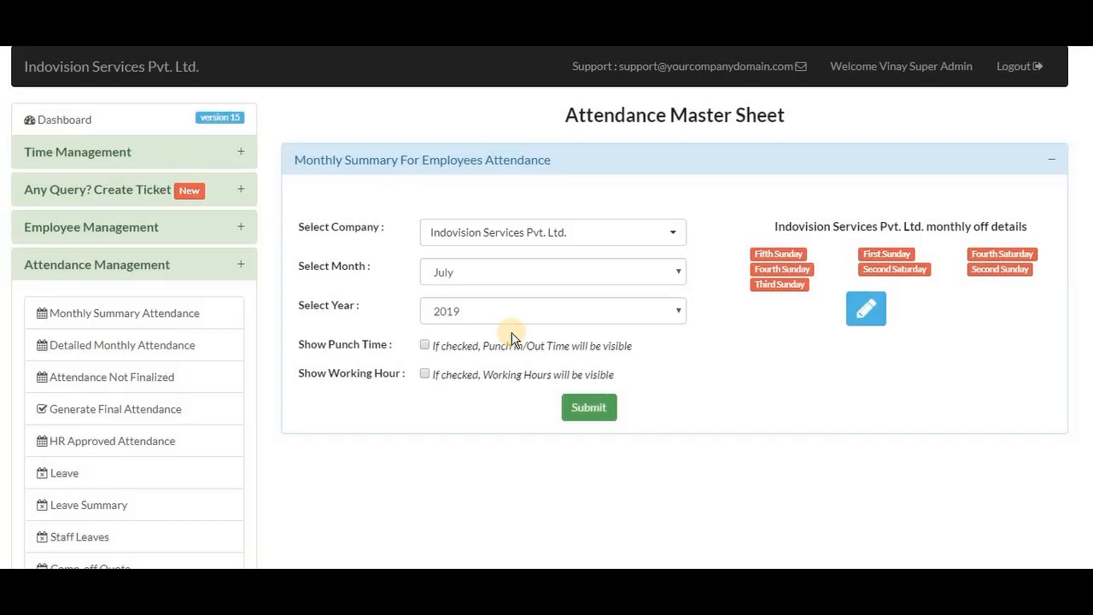
pyautogui.click(570, 264)
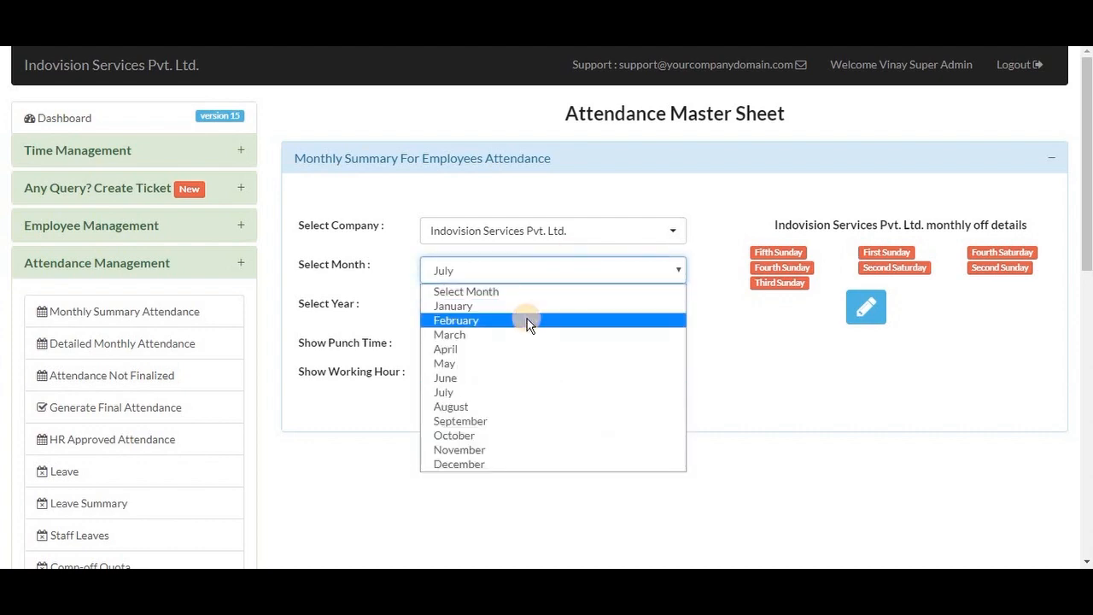
pyautogui.click(528, 323)
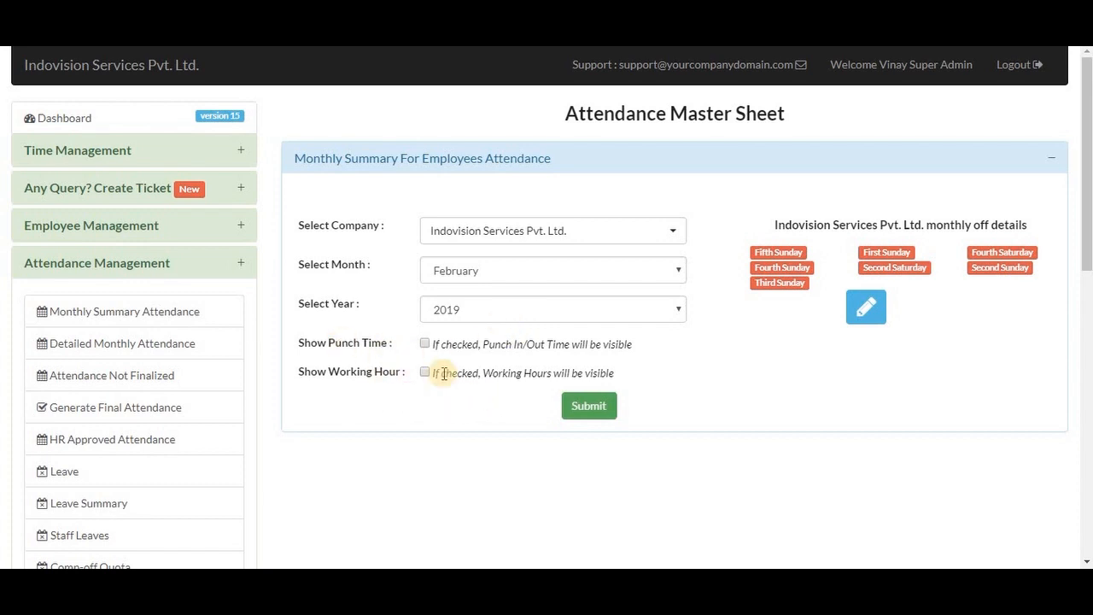
pyautogui.click(587, 410)
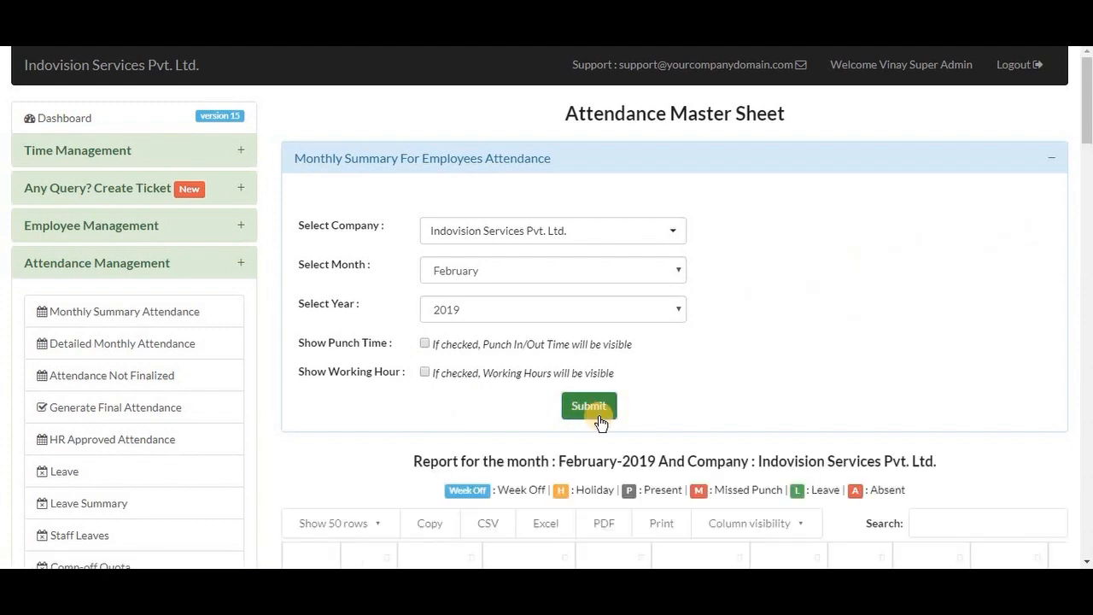
pyautogui.scroll(-5, 600, 418)
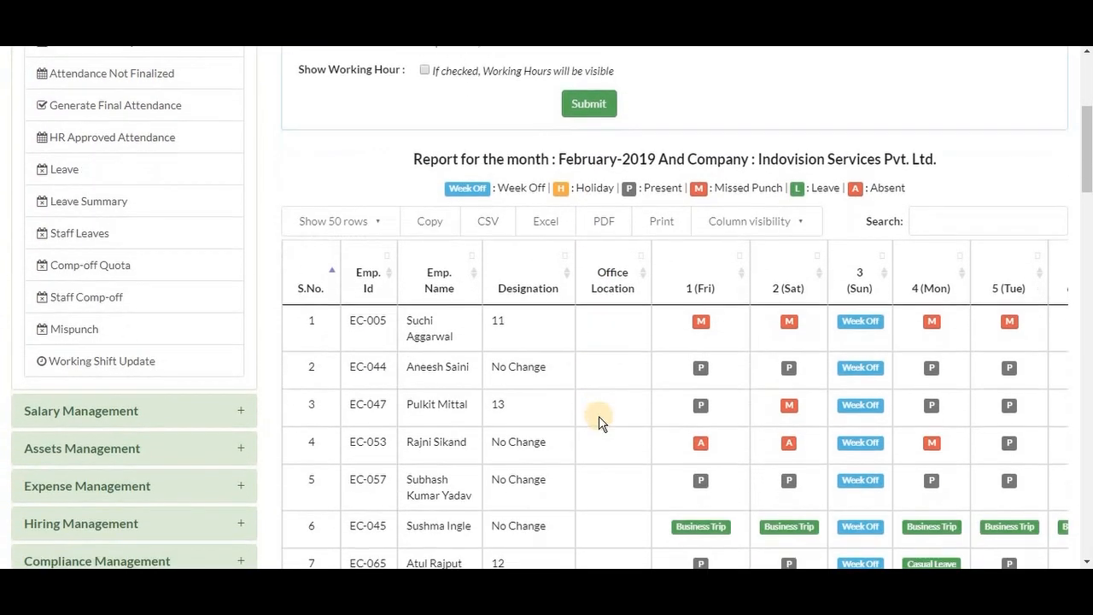
pyautogui.scroll(-2, 600, 418)
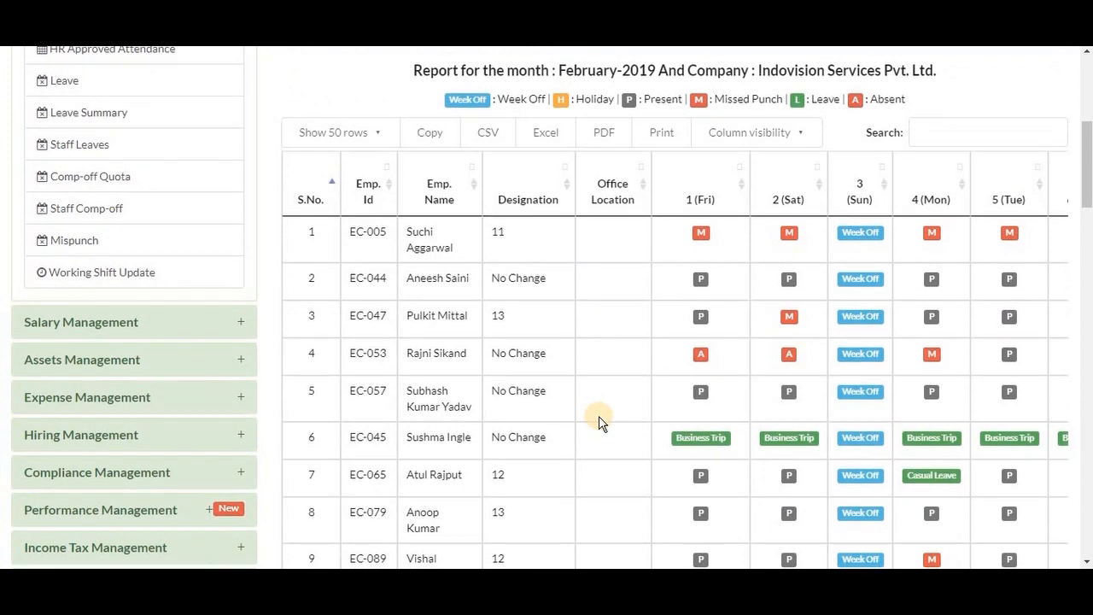
# Sort the attendance master sheet by employee name and review the daily statuses for 1 to 10 February
pyautogui.click(476, 188)
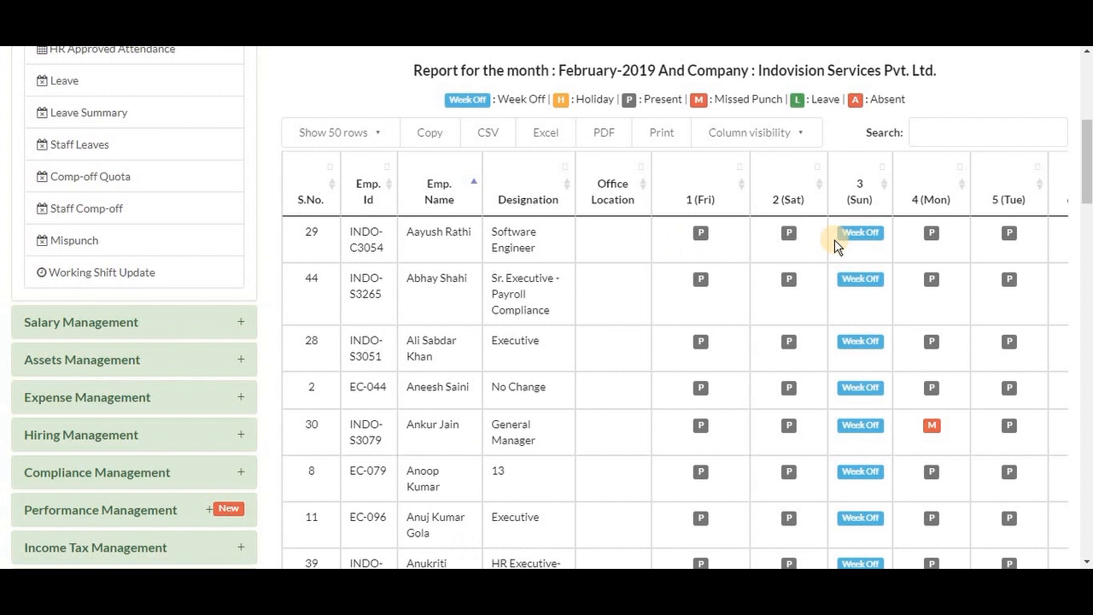
pyautogui.hscroll(5, 836, 245)
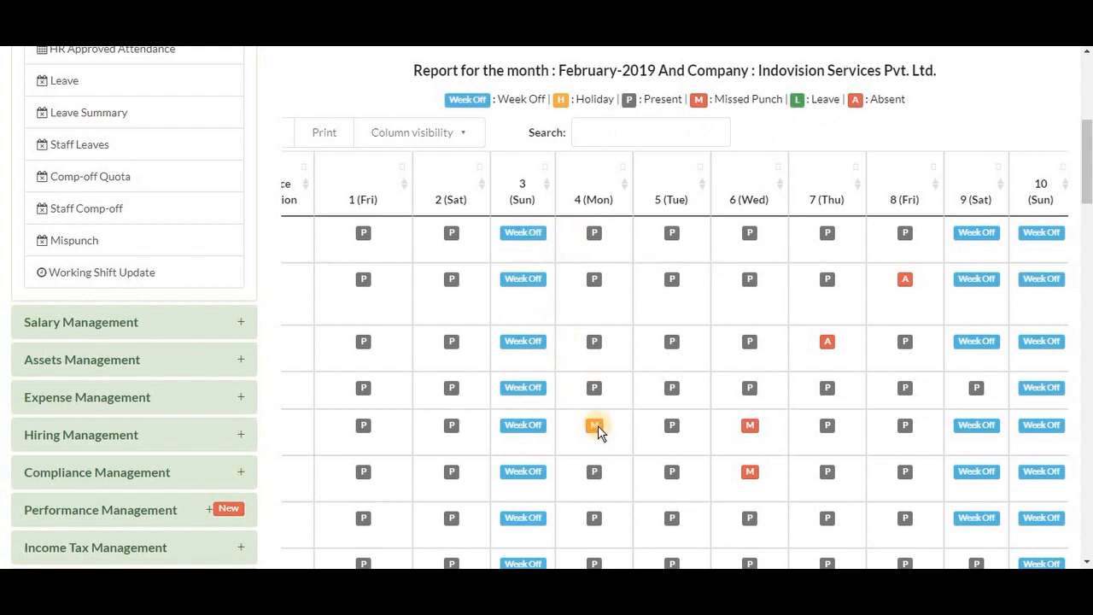
pyautogui.moveTo(597, 427)
pyautogui.hscroll(1, 832, 349)
pyautogui.scroll(1, 831, 349)
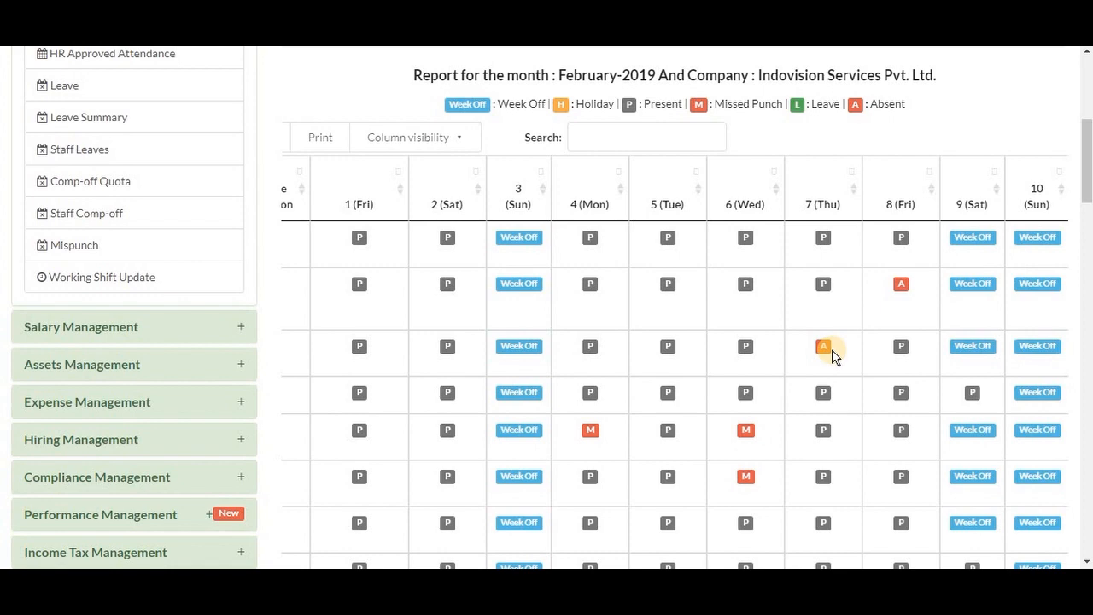
pyautogui.scroll(-4, 832, 350)
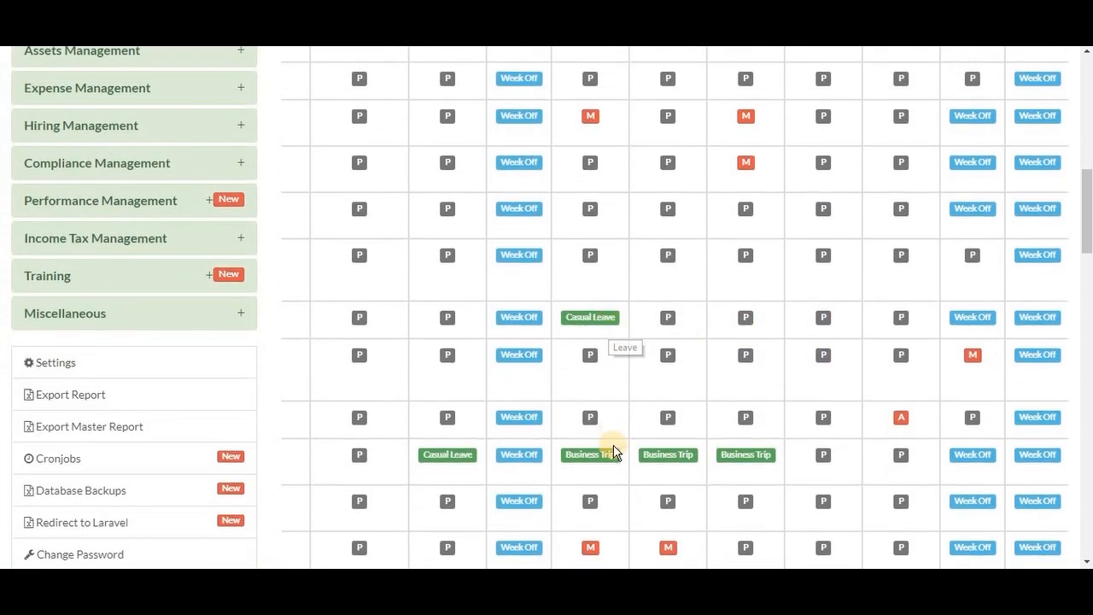
pyautogui.scroll(-1, 610, 464)
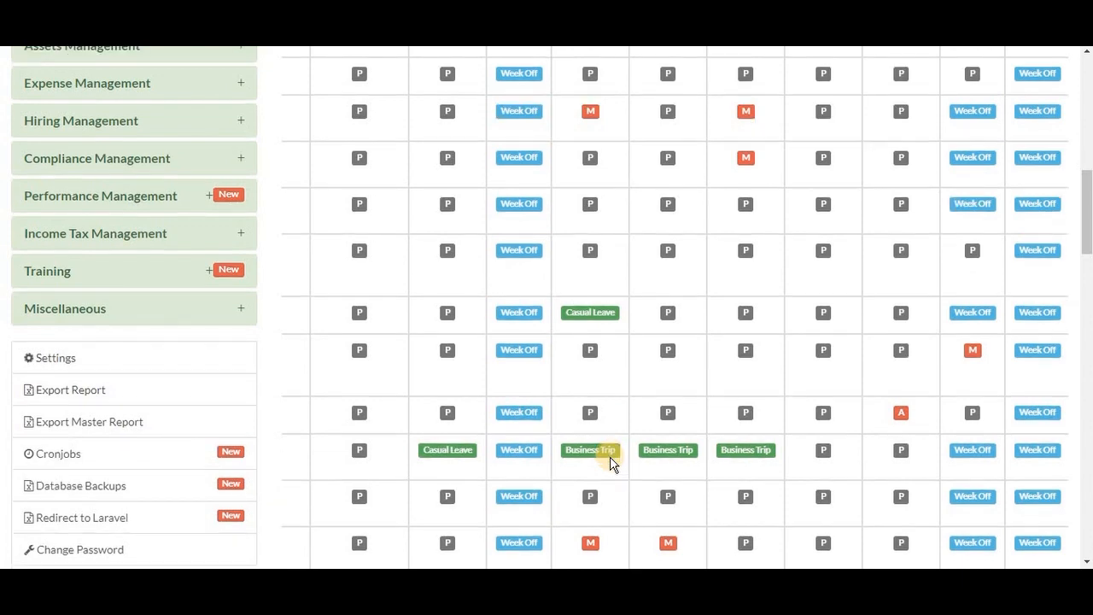
pyautogui.scroll(3, 611, 464)
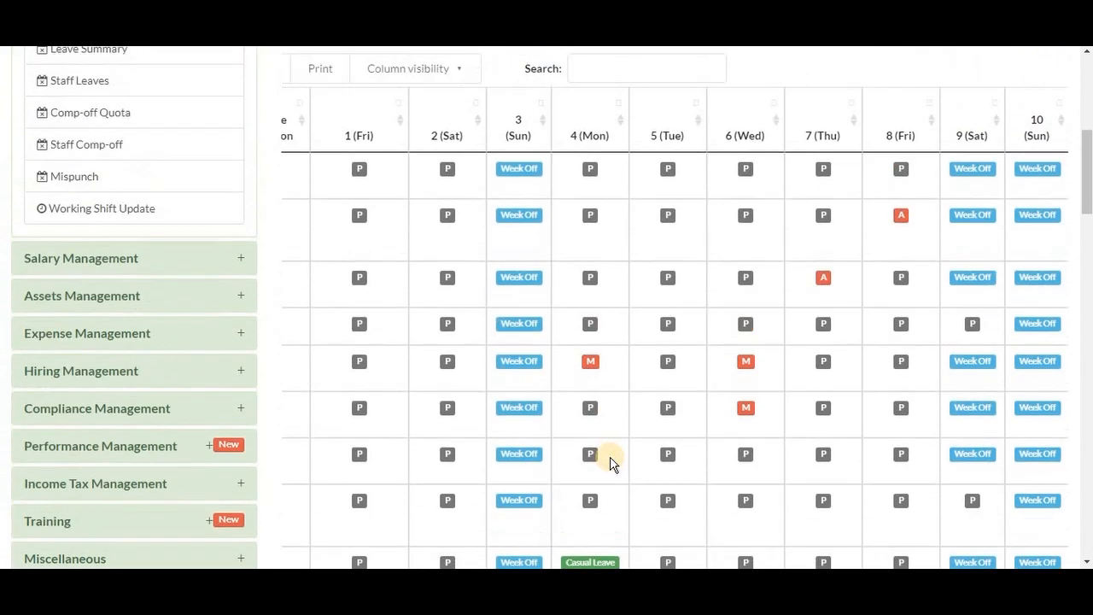
# Review the remaining February days and the summary columns from Present Days to Working Hours in the master sheet
pyautogui.hscroll(7, 610, 463)
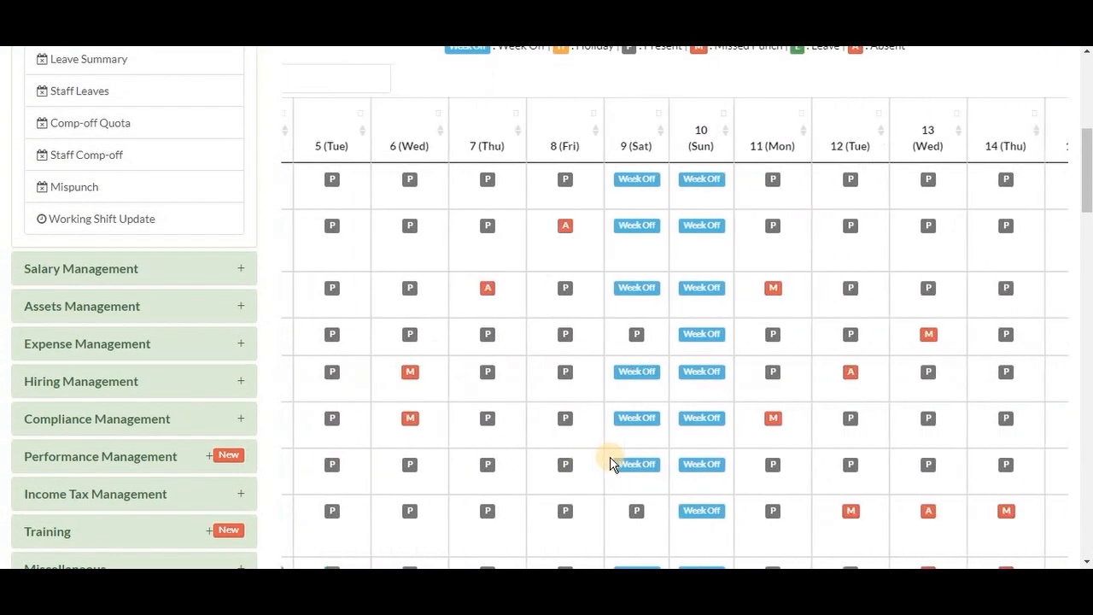
pyautogui.hscroll(6, 610, 463)
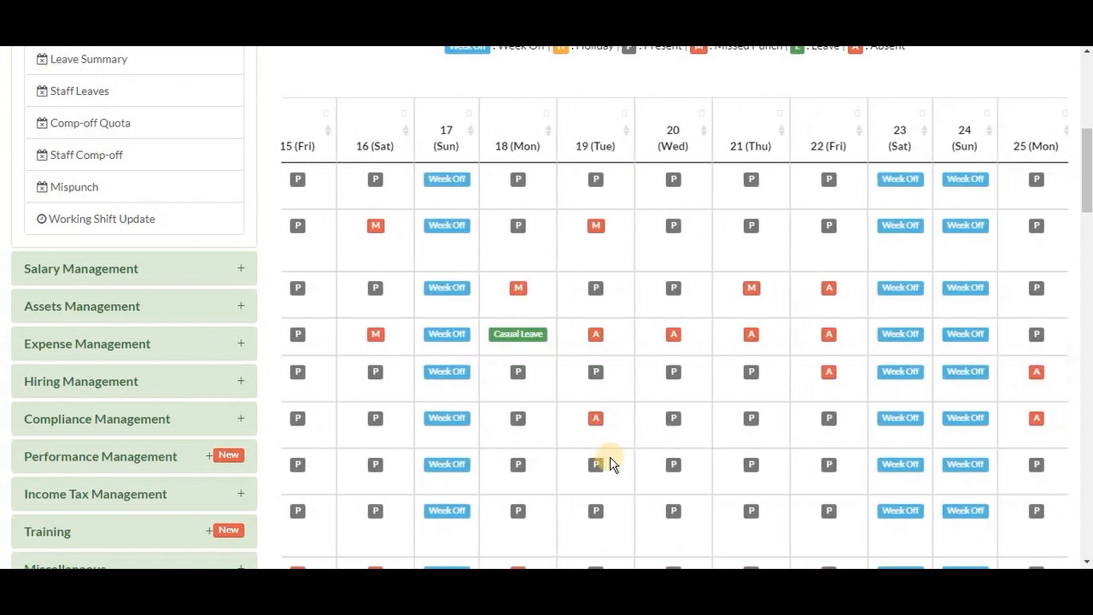
pyautogui.hscroll(6, 610, 464)
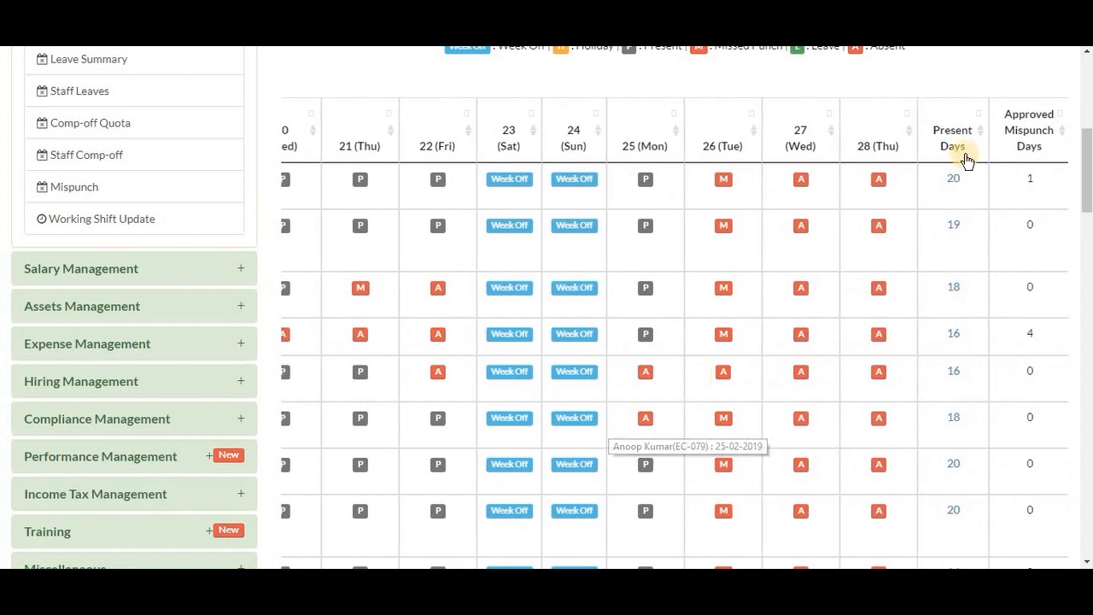
pyautogui.hscroll(2, 967, 161)
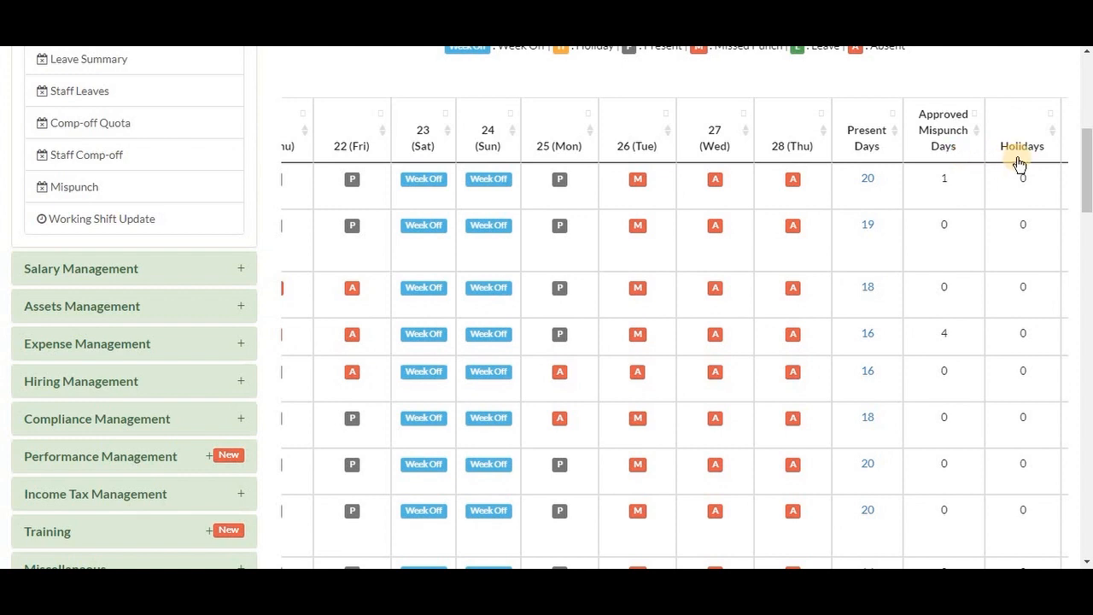
pyautogui.hscroll(2, 1018, 162)
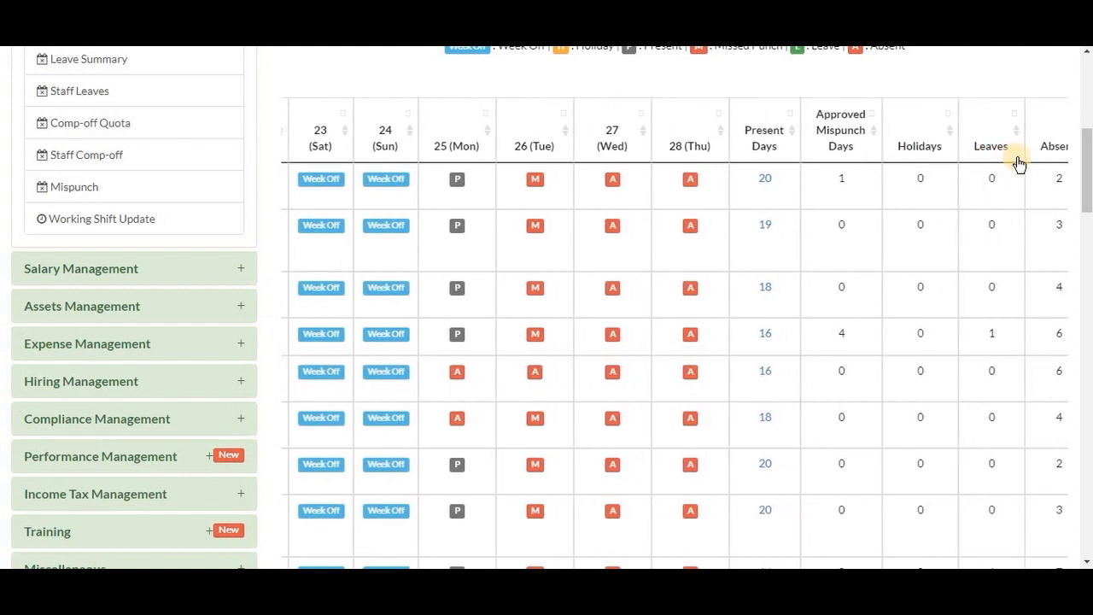
pyautogui.hscroll(2, 1019, 164)
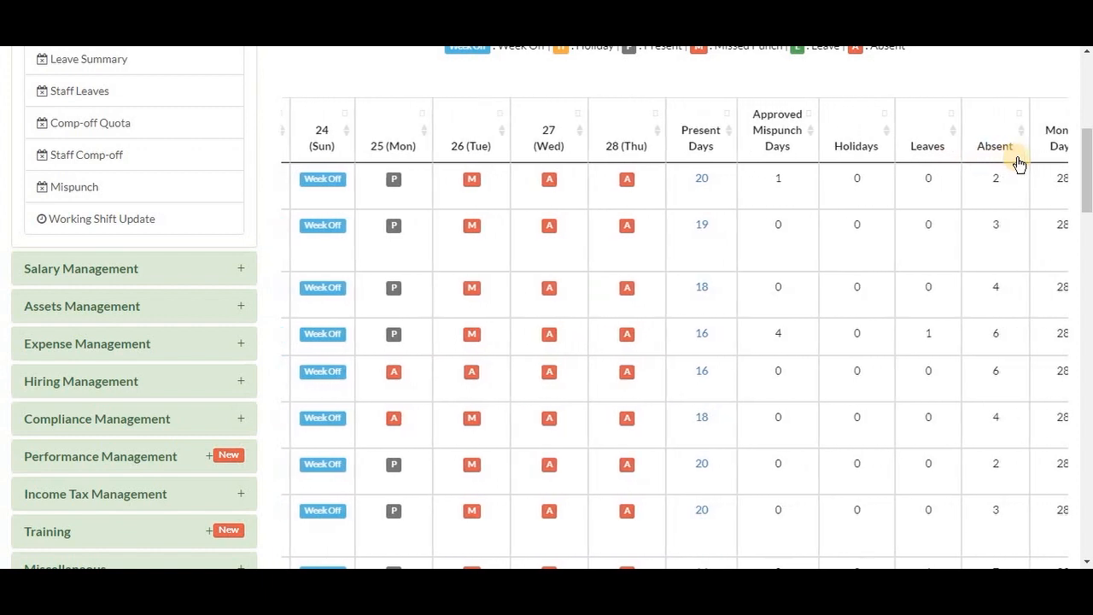
pyautogui.hscroll(2, 1018, 162)
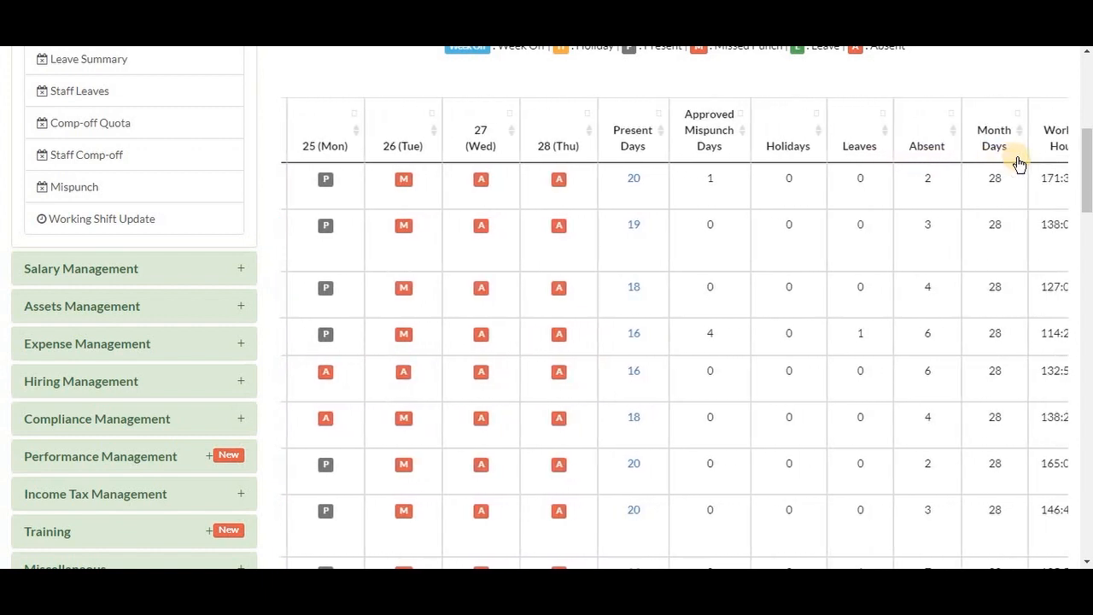
pyautogui.hscroll(2, 1018, 199)
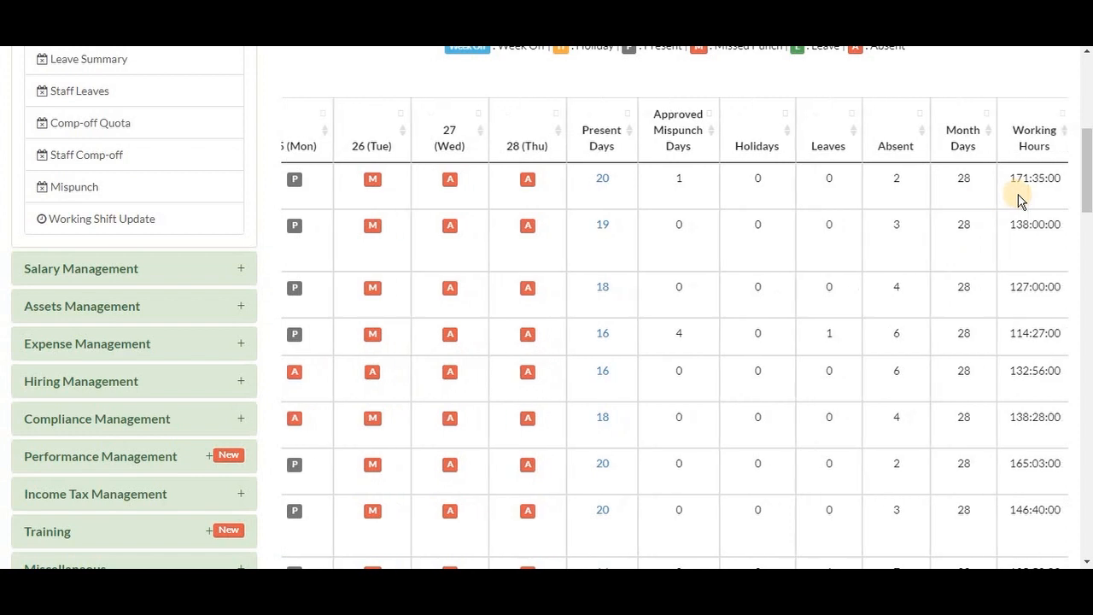
# View the first listed employee's February 2019 attendance report, and return to the master sheet
pyautogui.hscroll(2, 1019, 199)
pyautogui.hscroll(1, 1019, 199)
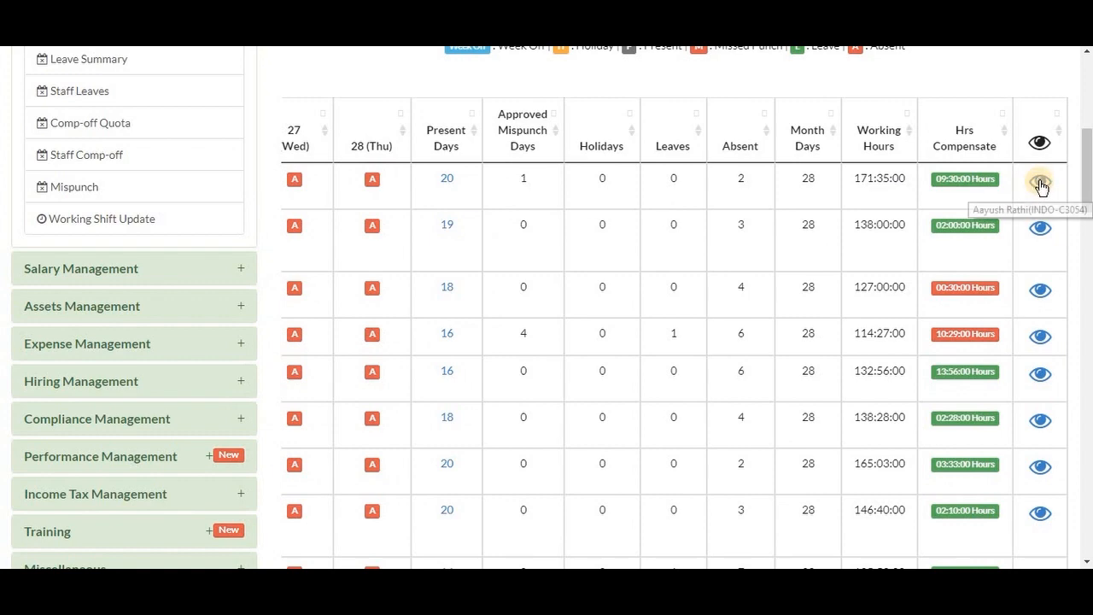
pyautogui.click(1040, 182)
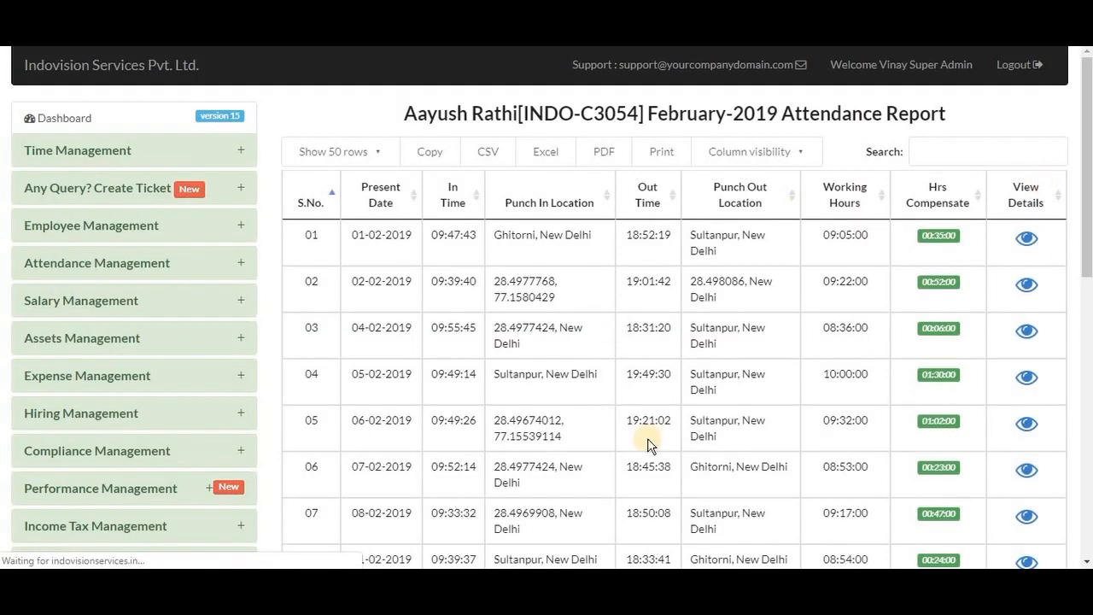
pyautogui.hotkey('ctrl', 'w')
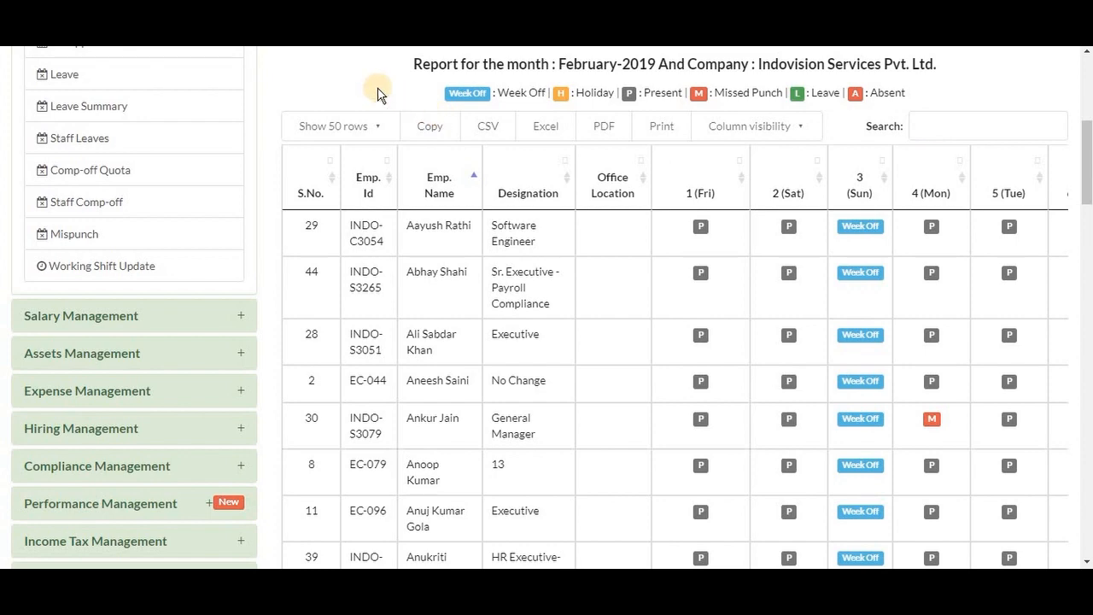
# List the employees of Indovision Services Pvt. Ltd. whose attendance is not finalized for March 2019
pyautogui.scroll(3, 378, 94)
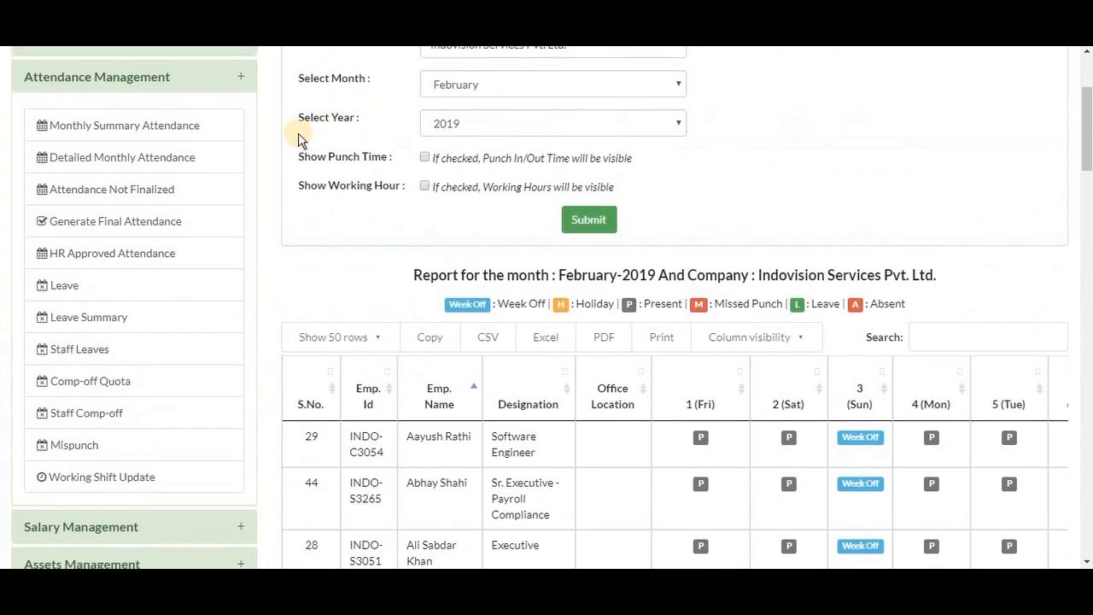
pyautogui.click(189, 193)
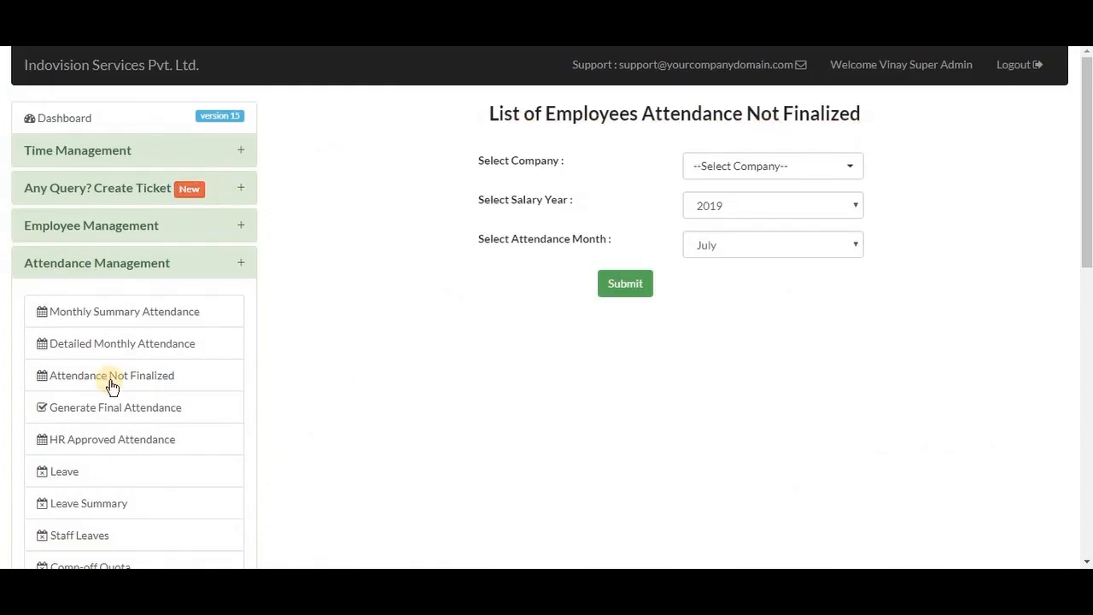
pyautogui.click(763, 170)
pyautogui.click(794, 269)
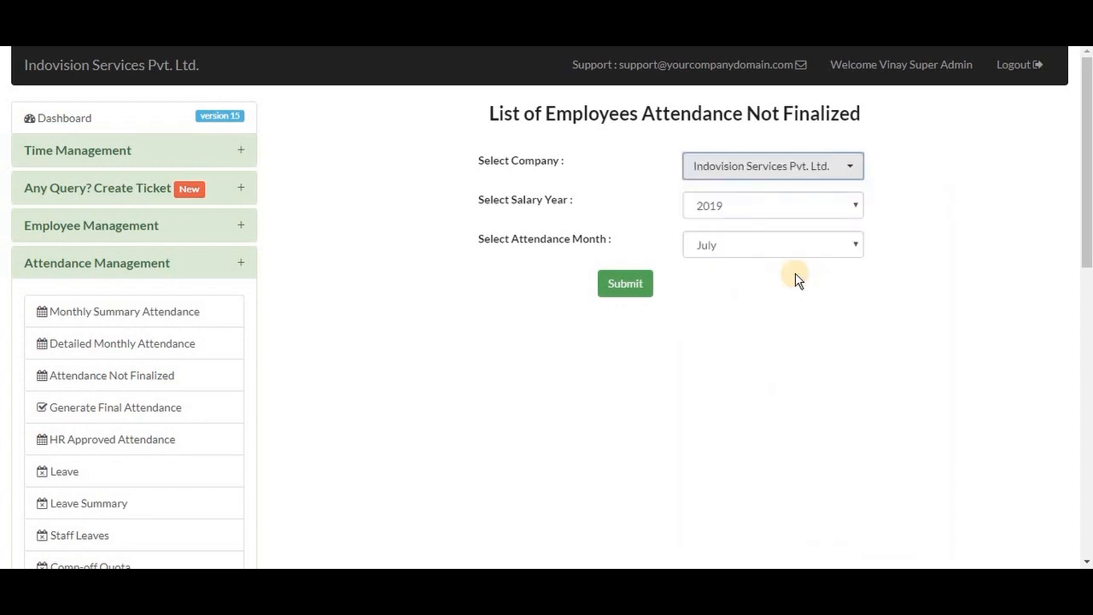
pyautogui.click(762, 246)
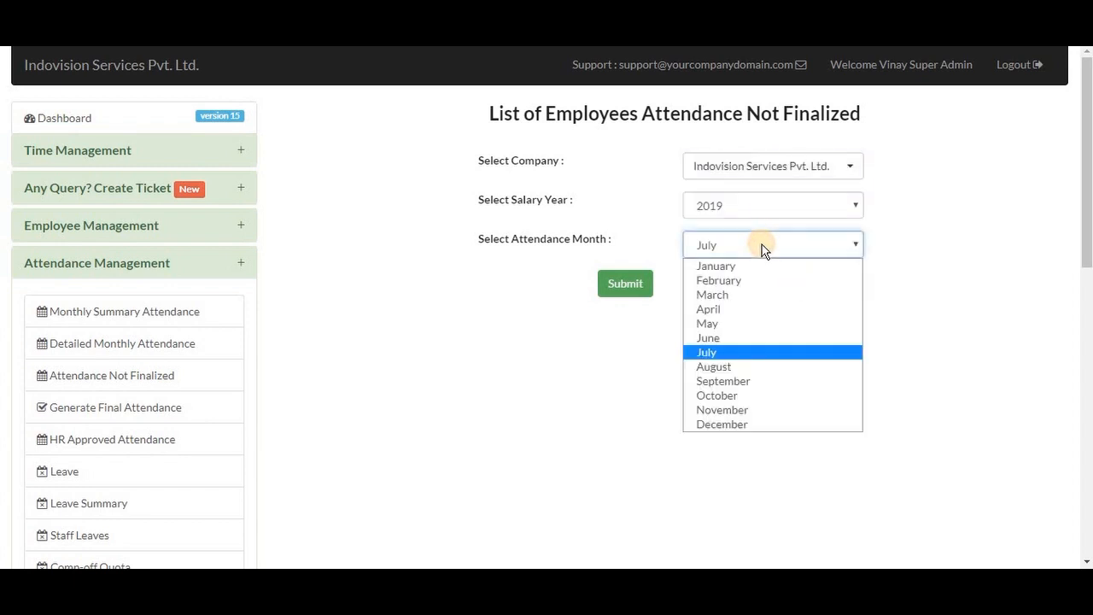
pyautogui.click(779, 294)
pyautogui.click(632, 290)
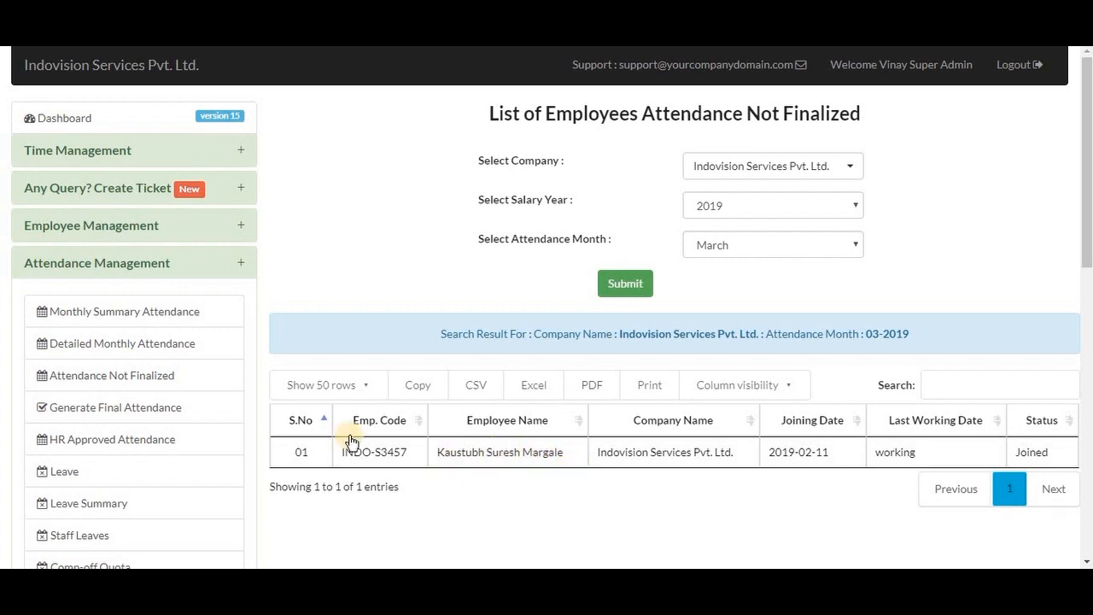
# Open the Upload Attendance form of Generate Final Attendance and select the company Indovision Services Pvt. Ltd
pyautogui.click(205, 411)
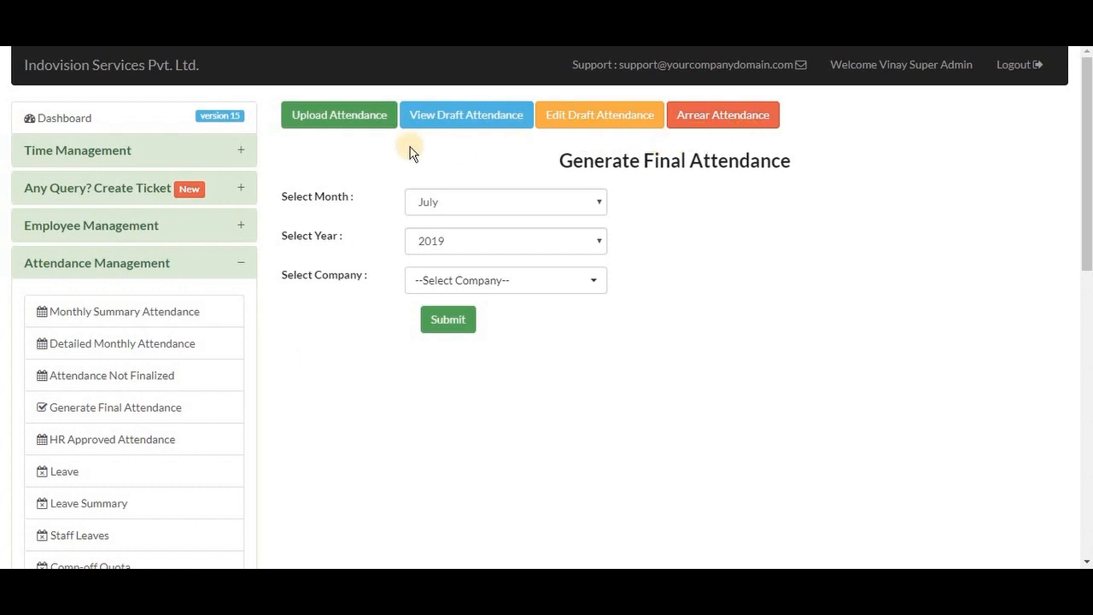
pyautogui.click(339, 120)
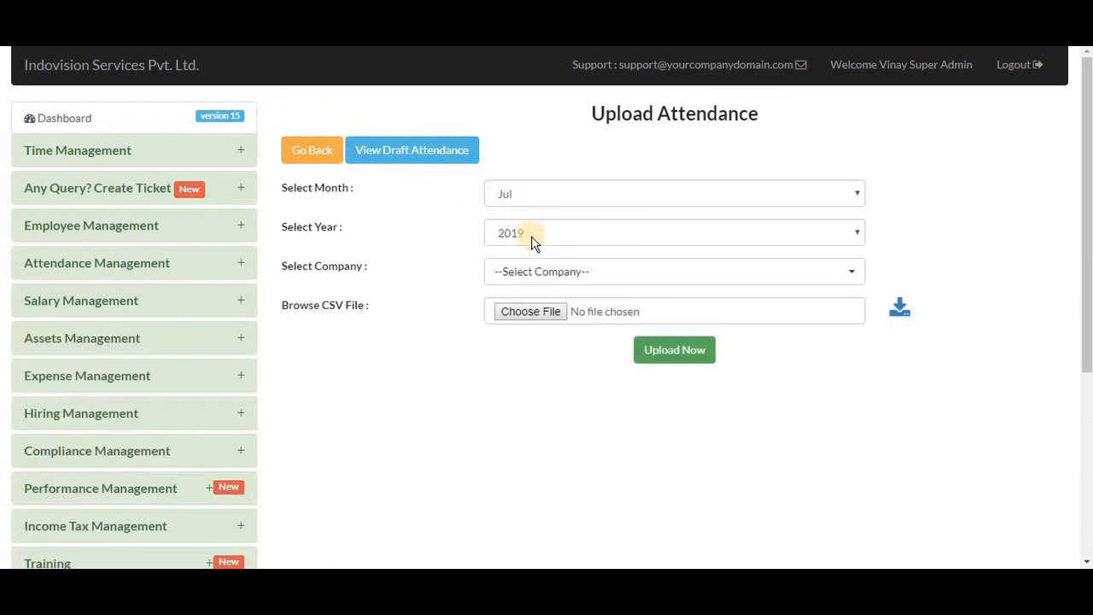
pyautogui.click(553, 275)
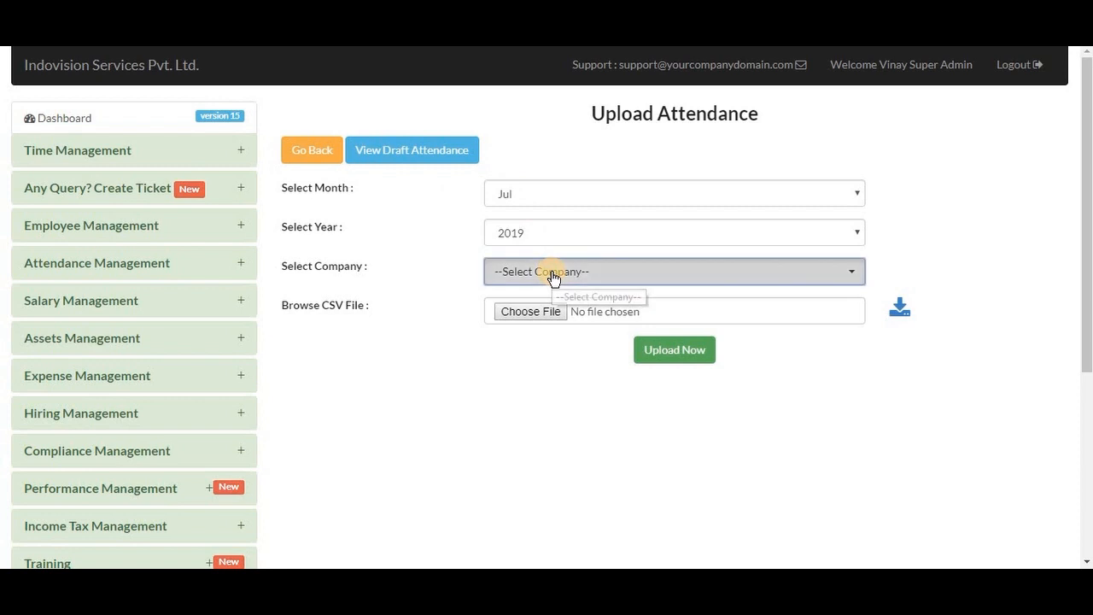
pyautogui.click(553, 273)
pyautogui.click(546, 373)
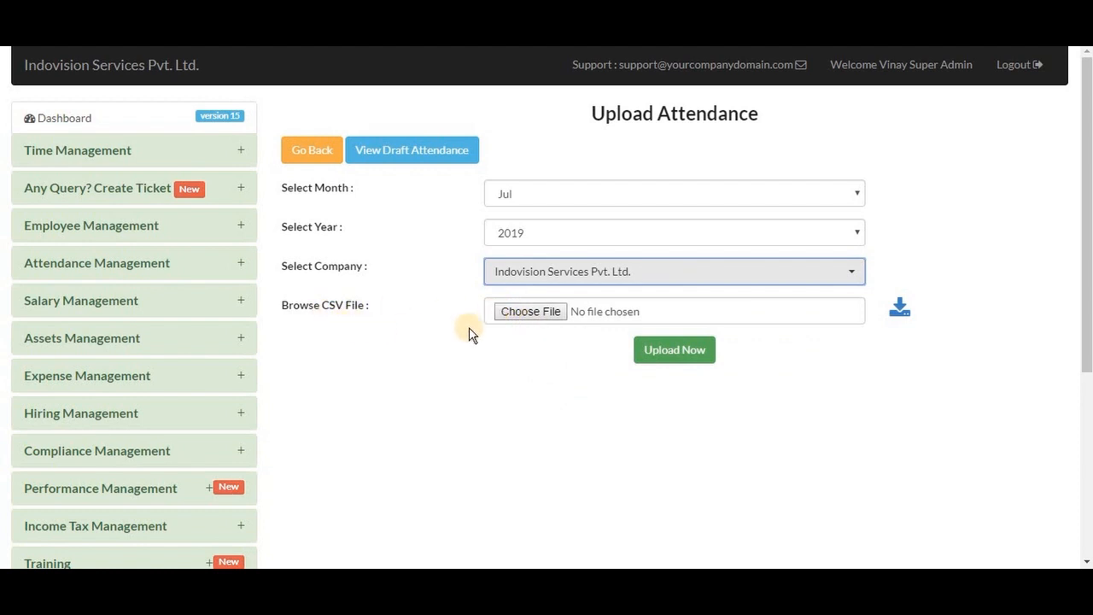
# Download the final attendance upload format file and open it in Excel with editing enabled
pyautogui.click(901, 313)
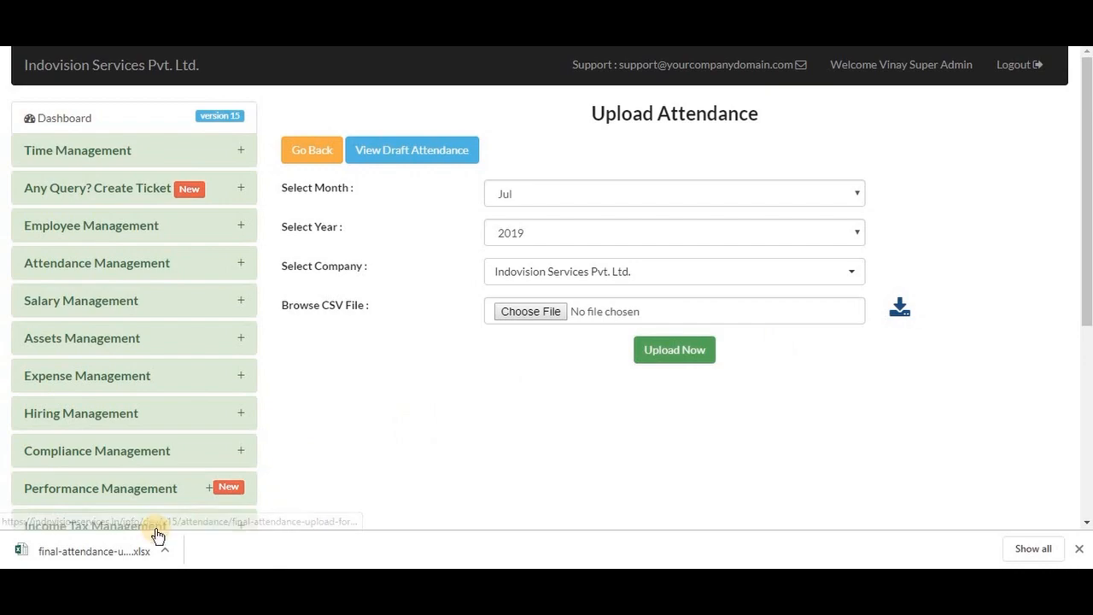
pyautogui.click(100, 549)
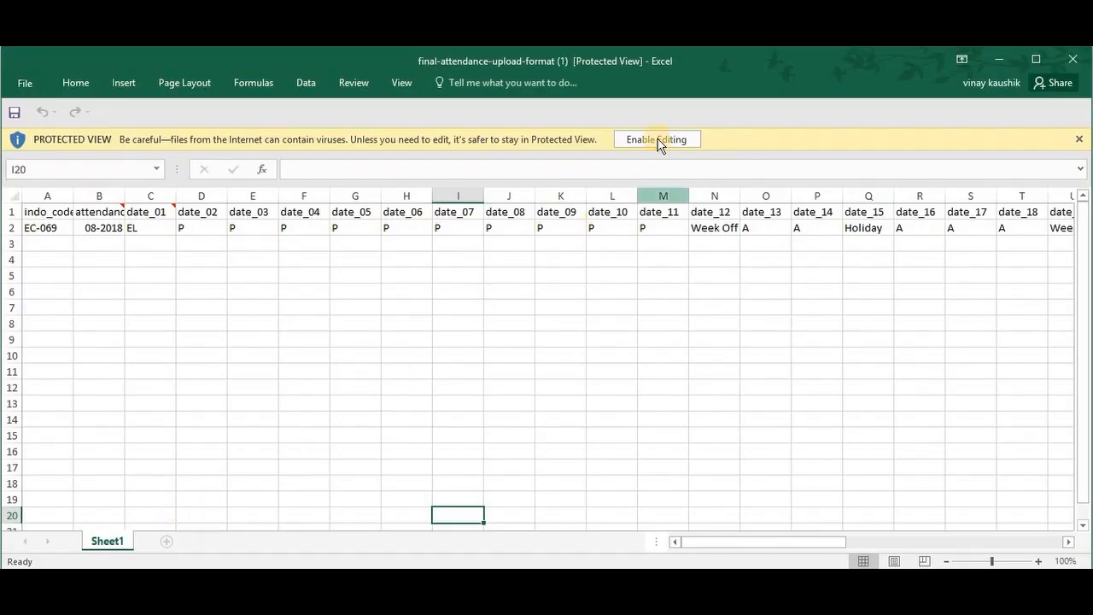
pyautogui.click(658, 140)
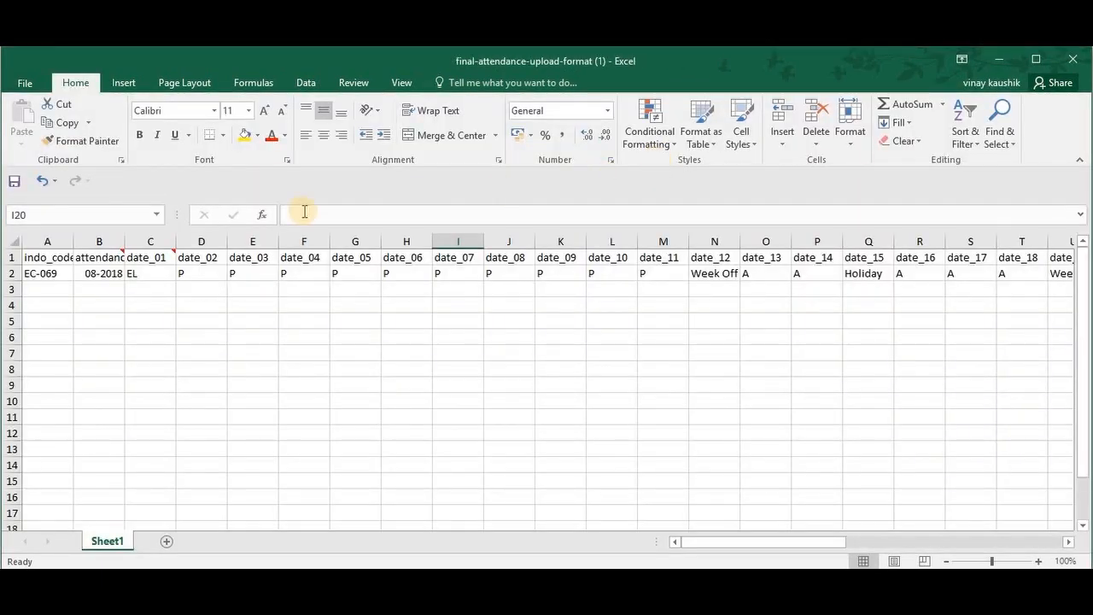
# Fit columns A, B and AI to their contents, widen column AH slightly, and review the format's date and total columns
pyautogui.doubleClick(75, 243)
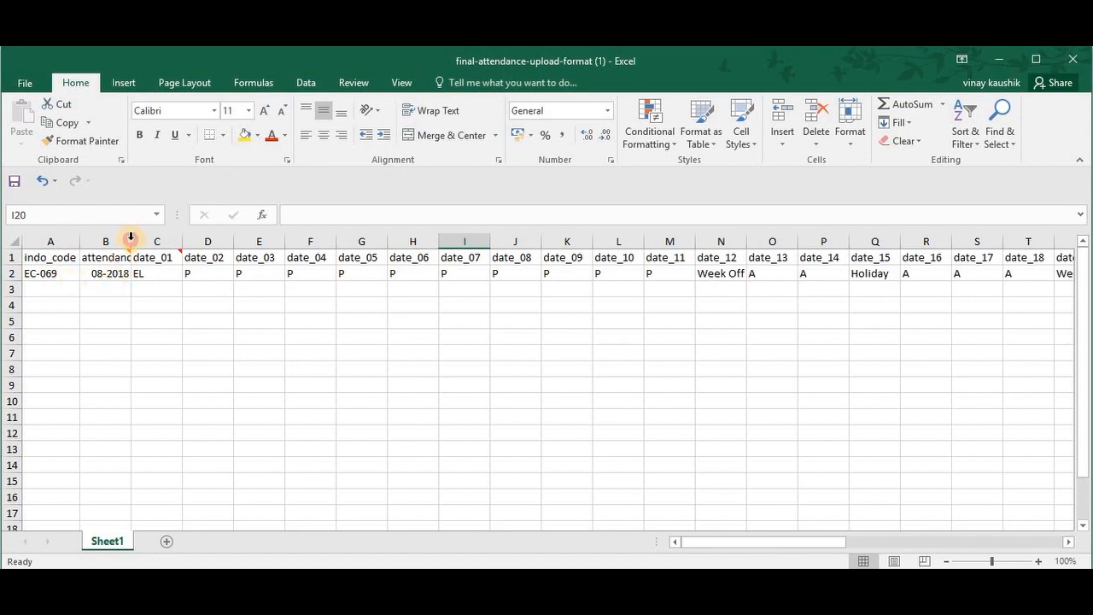
pyautogui.doubleClick(131, 241)
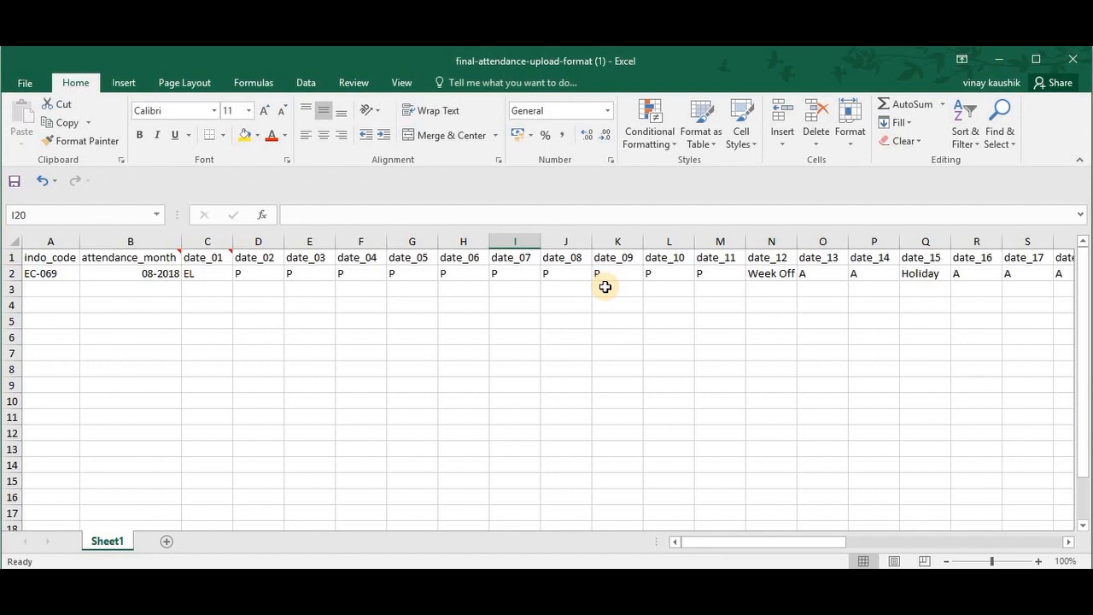
pyautogui.hscroll(5, 604, 287)
pyautogui.hscroll(8, 604, 286)
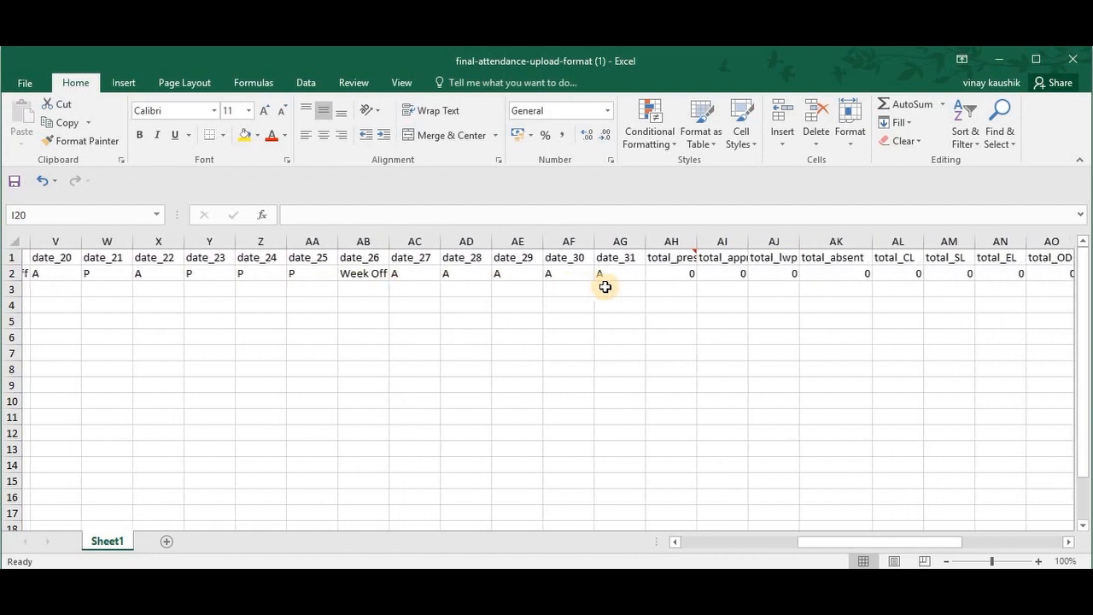
pyautogui.hscroll(2, 605, 287)
pyautogui.moveTo(637, 241); pyautogui.dragTo(643, 241)
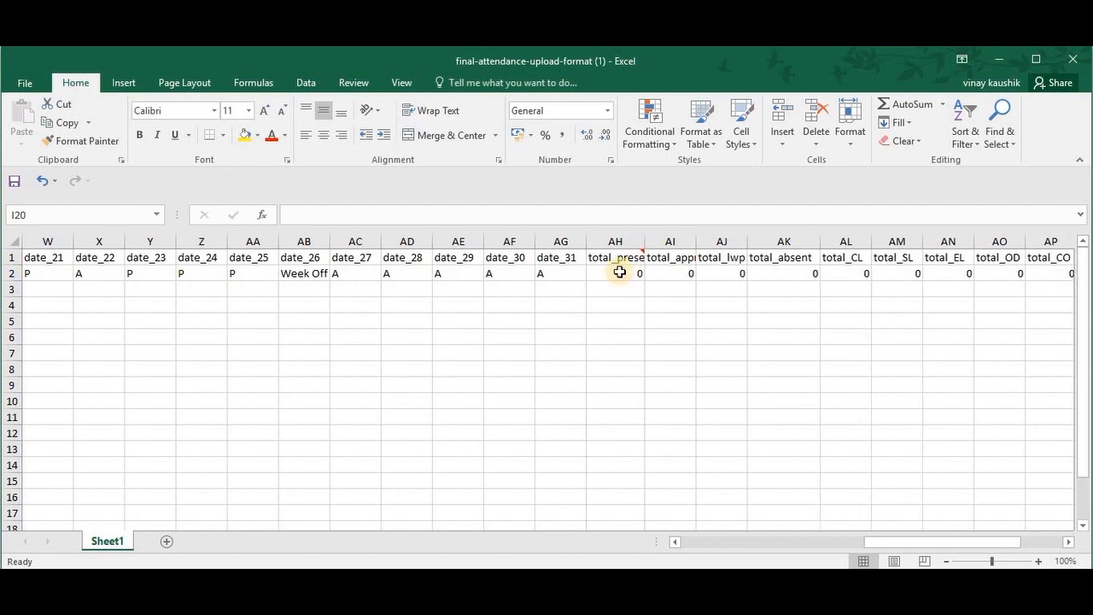
pyautogui.doubleClick(697, 240)
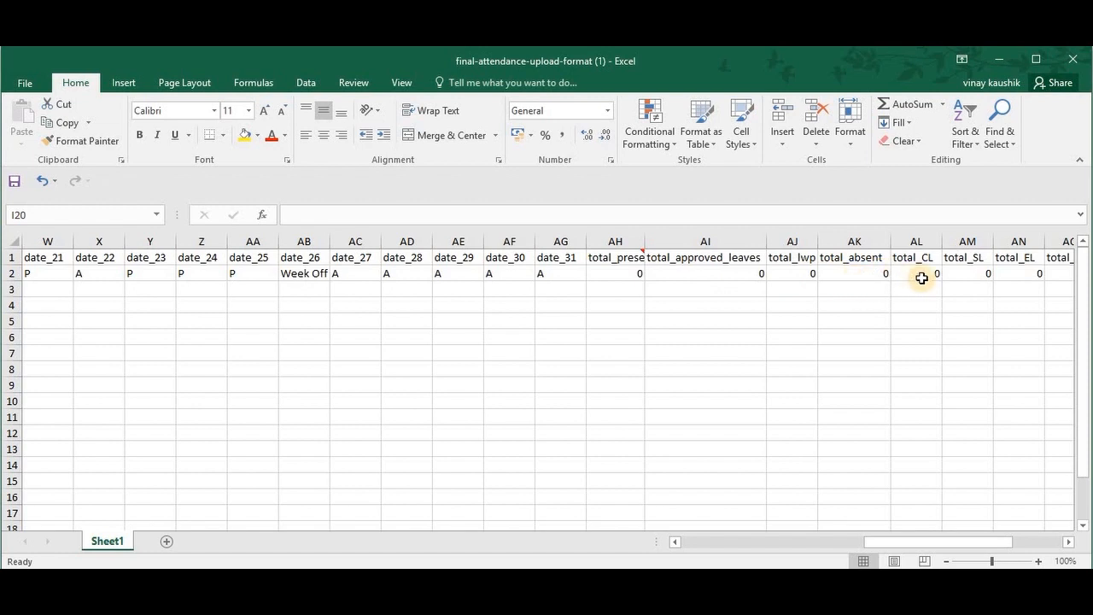
pyautogui.hscroll(4, 921, 276)
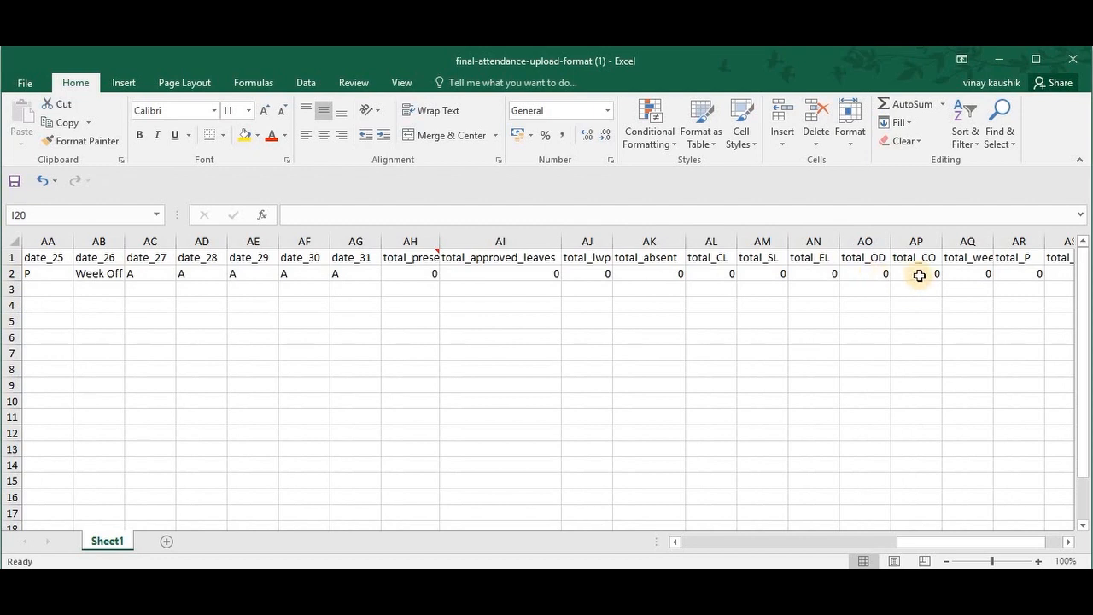
# Fit the total_weekoff and total_holidays columns to their contents and review the format's remaining columns through remarks
pyautogui.hscroll(2, 924, 274)
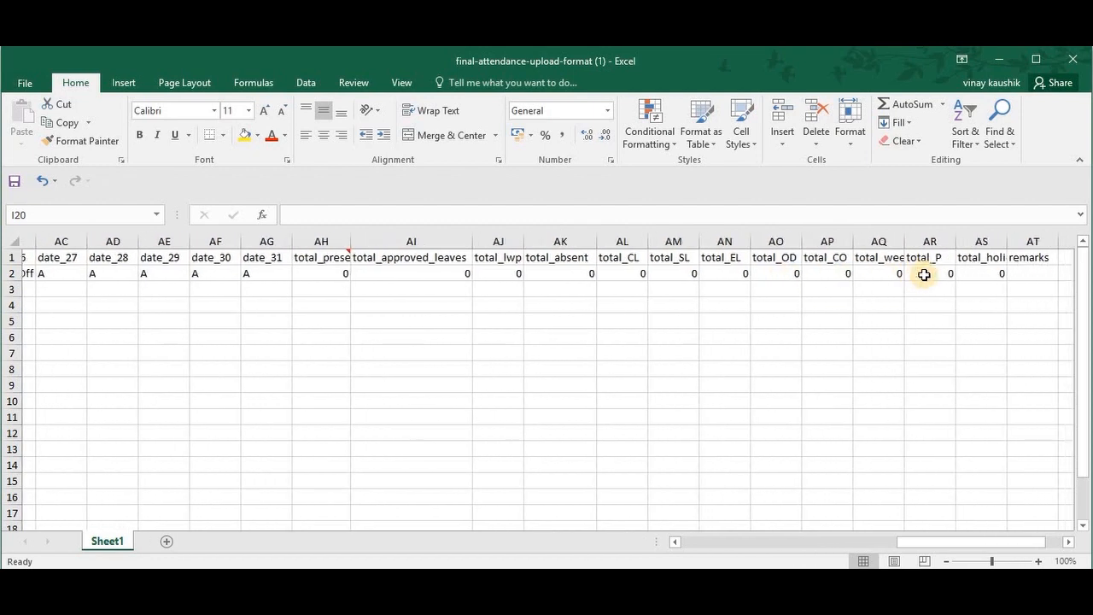
pyautogui.doubleClick(890, 241)
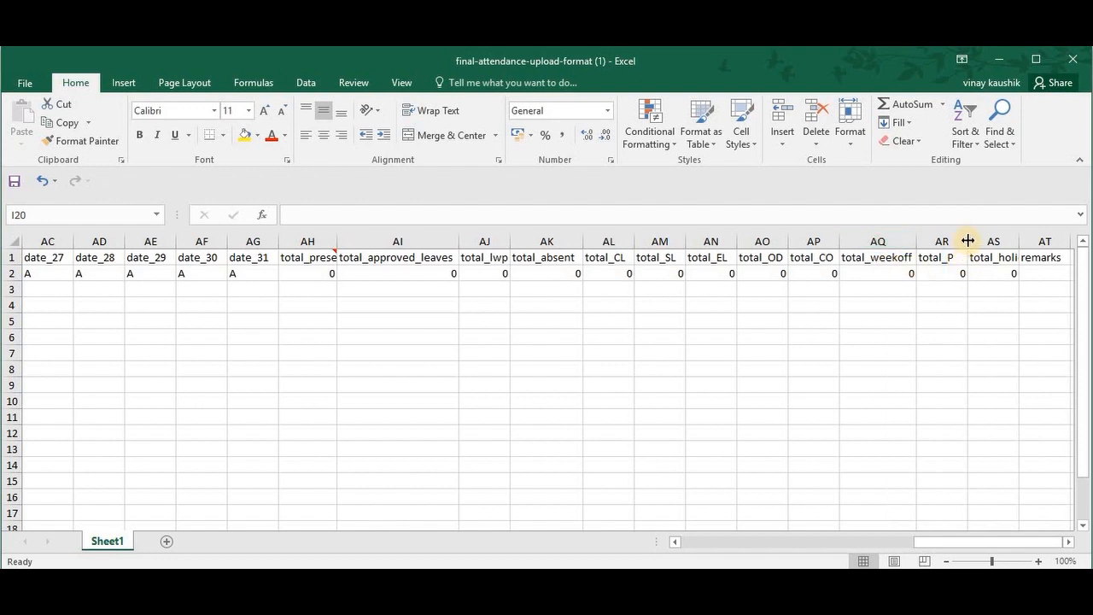
pyautogui.doubleClick(1021, 241)
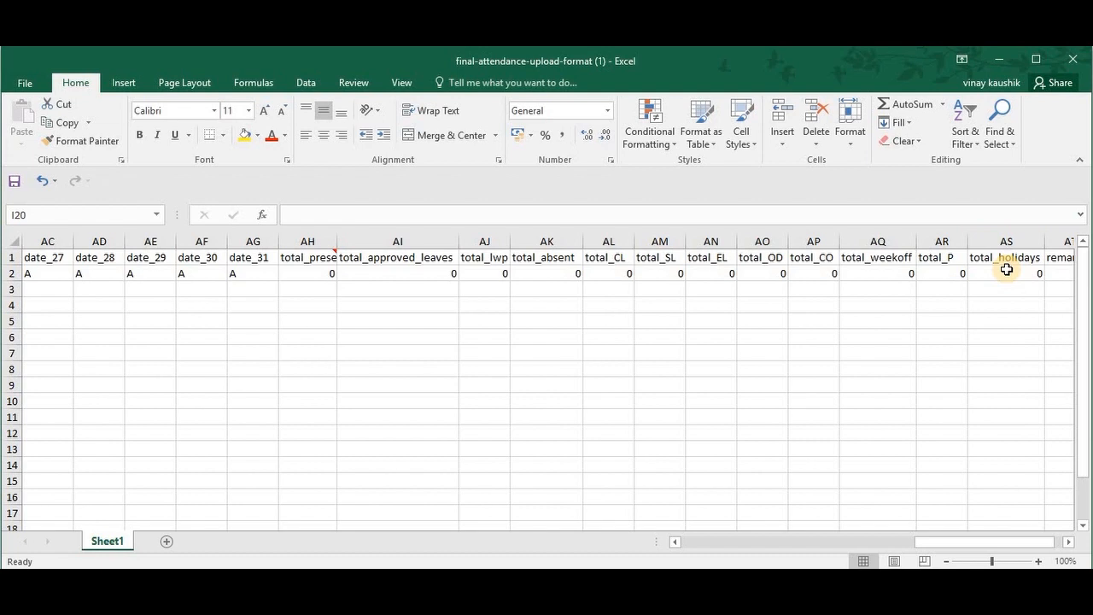
pyautogui.hscroll(2, 1006, 269)
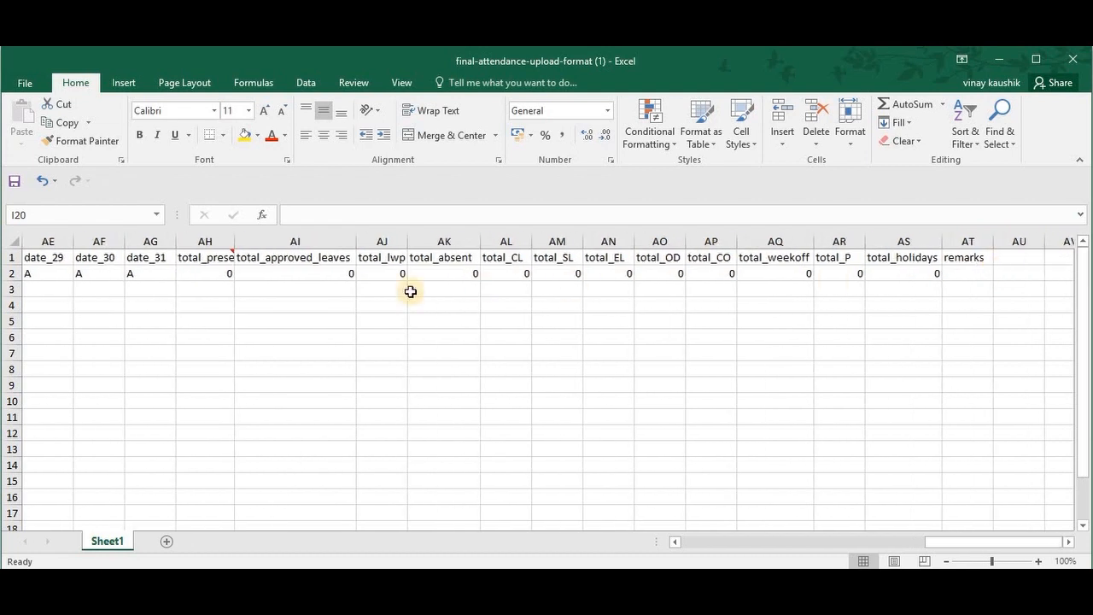
pyautogui.hscroll(-10, 335, 293)
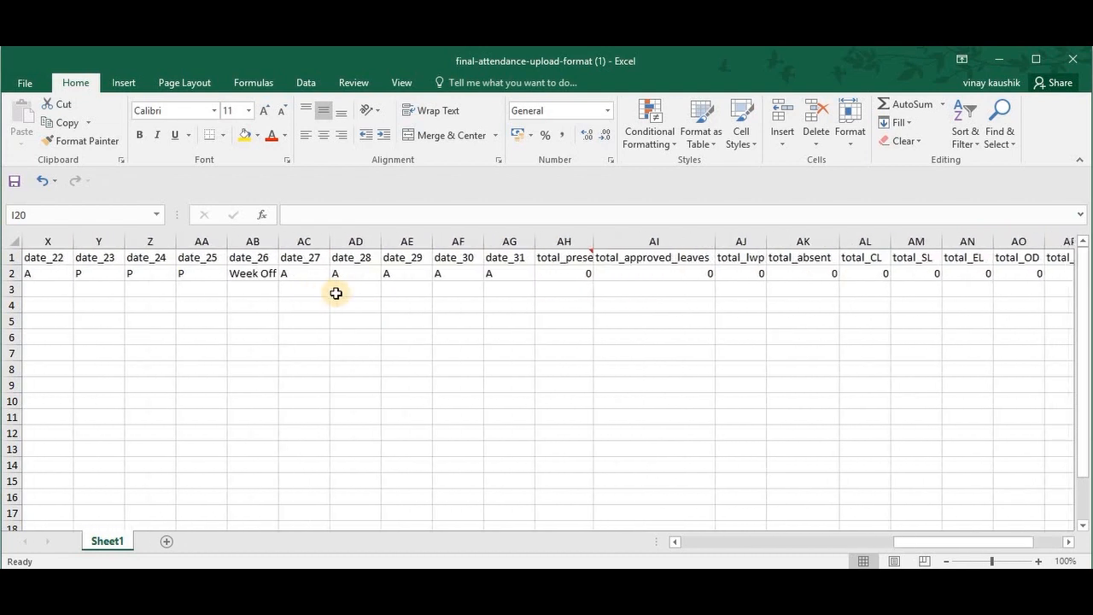
pyautogui.hscroll(-6, 336, 293)
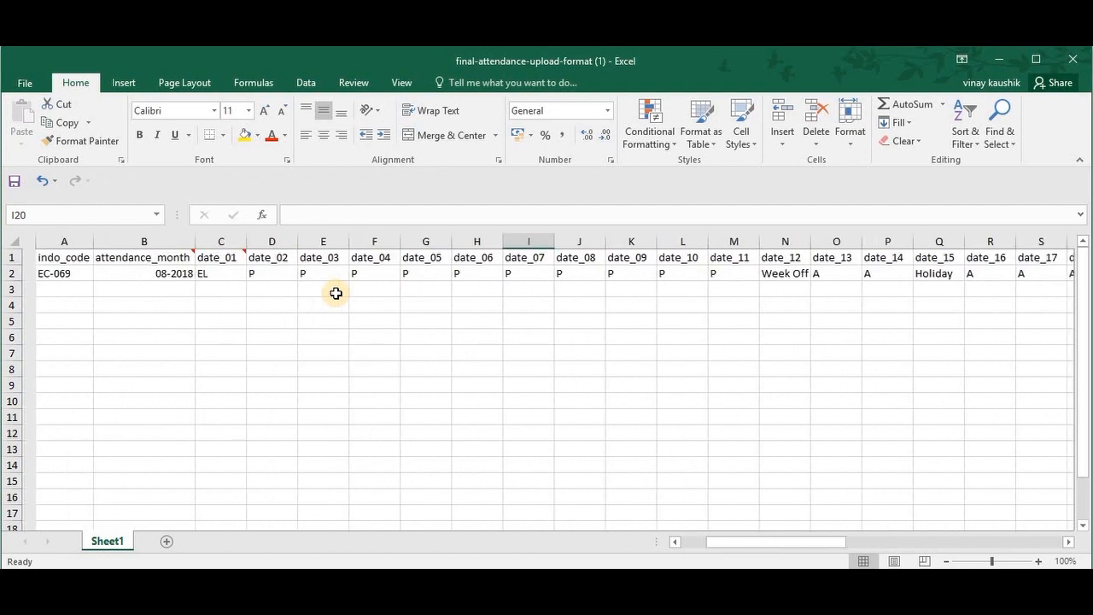
# Check the employee's July 2019 attendance row in the sheet, covering code, month, daily statuses, totals and remarks
pyautogui.click(59, 273)
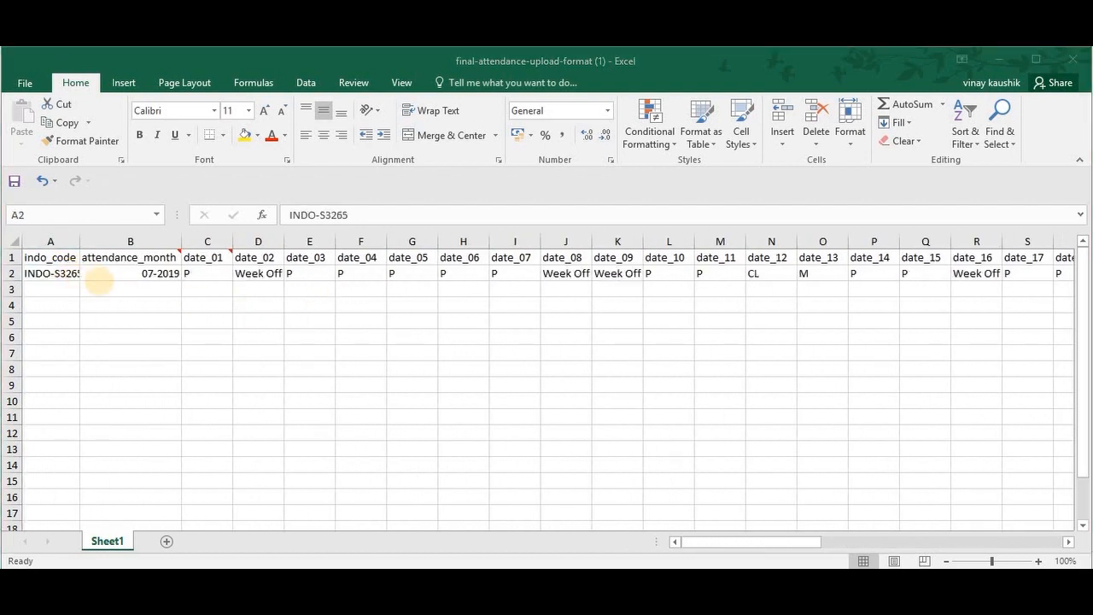
pyautogui.click(164, 273)
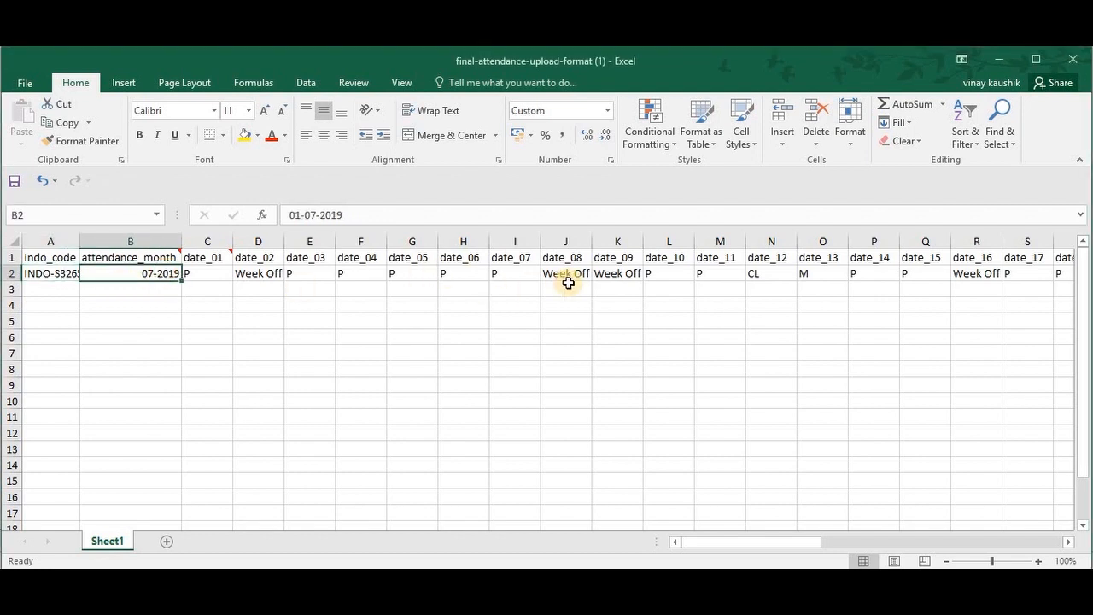
pyautogui.hscroll(7, 570, 290)
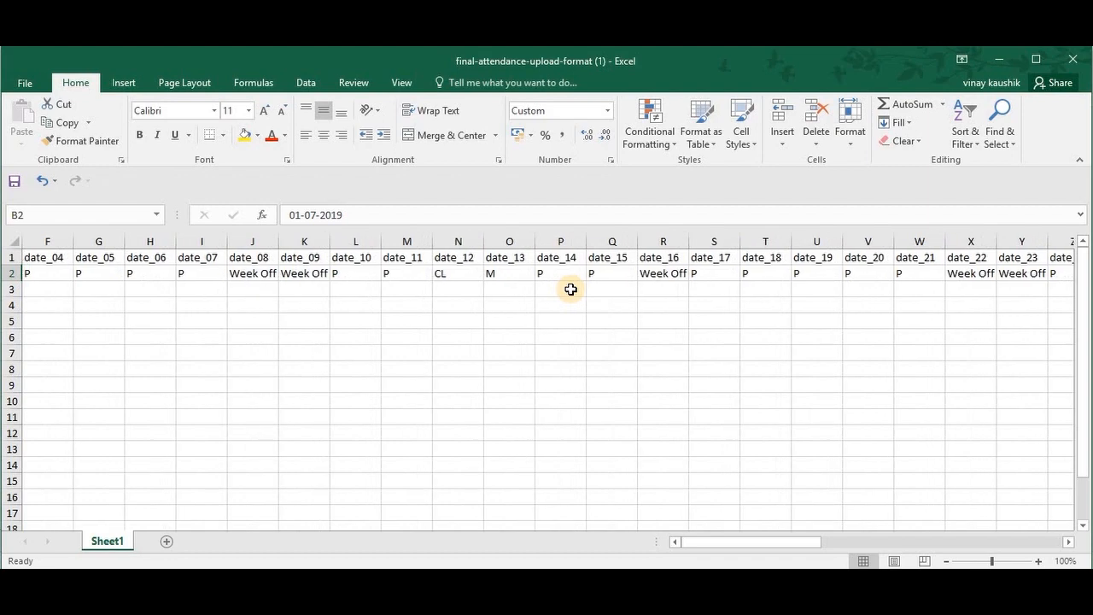
pyautogui.hscroll(5, 571, 289)
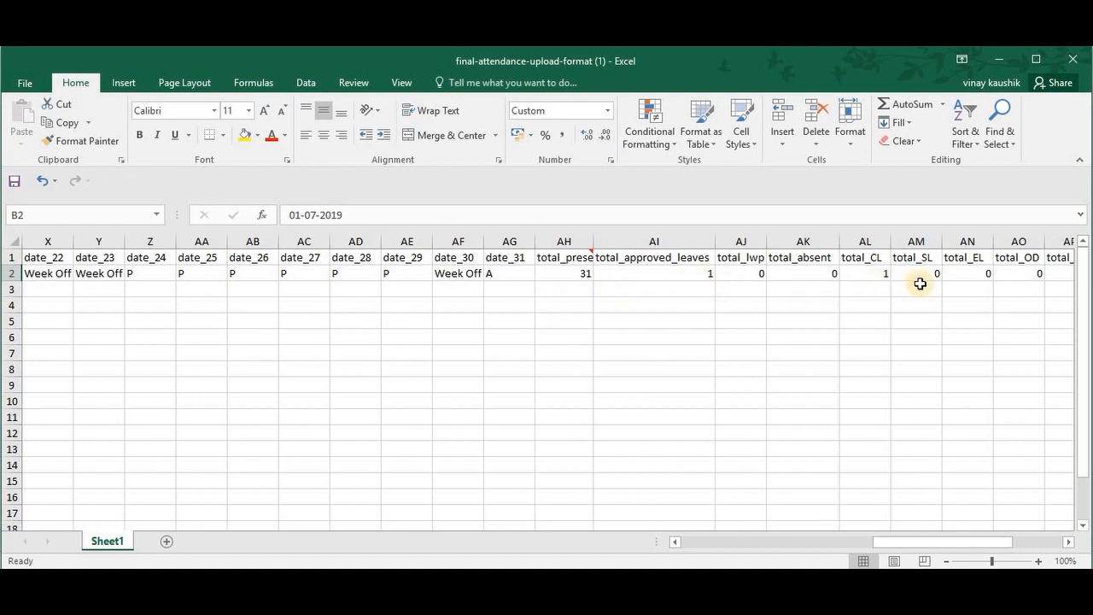
pyautogui.hscroll(5, 919, 283)
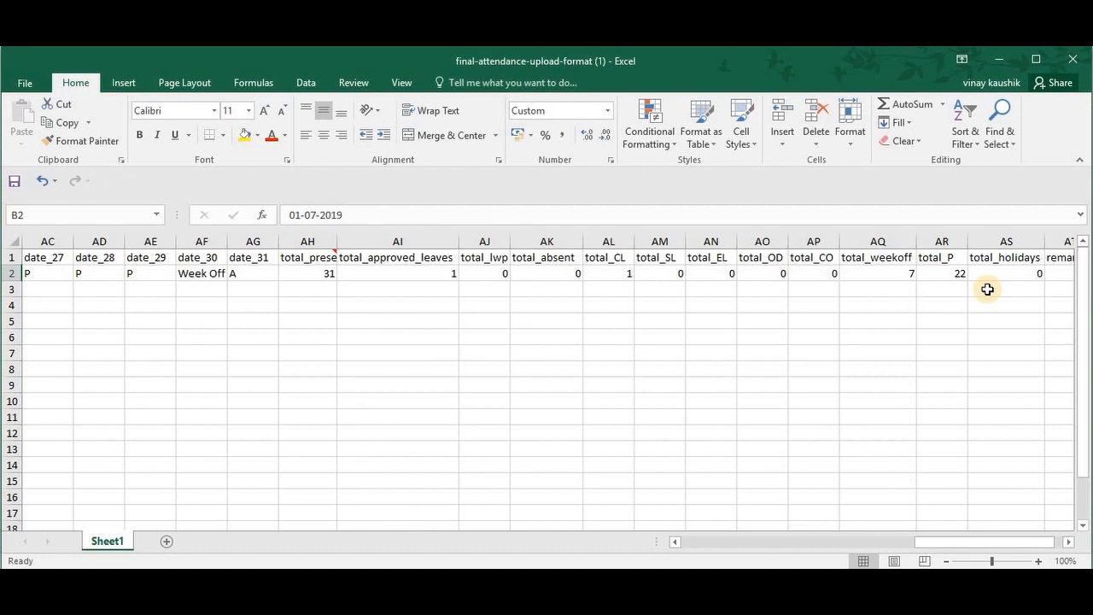
pyautogui.hscroll(2, 987, 289)
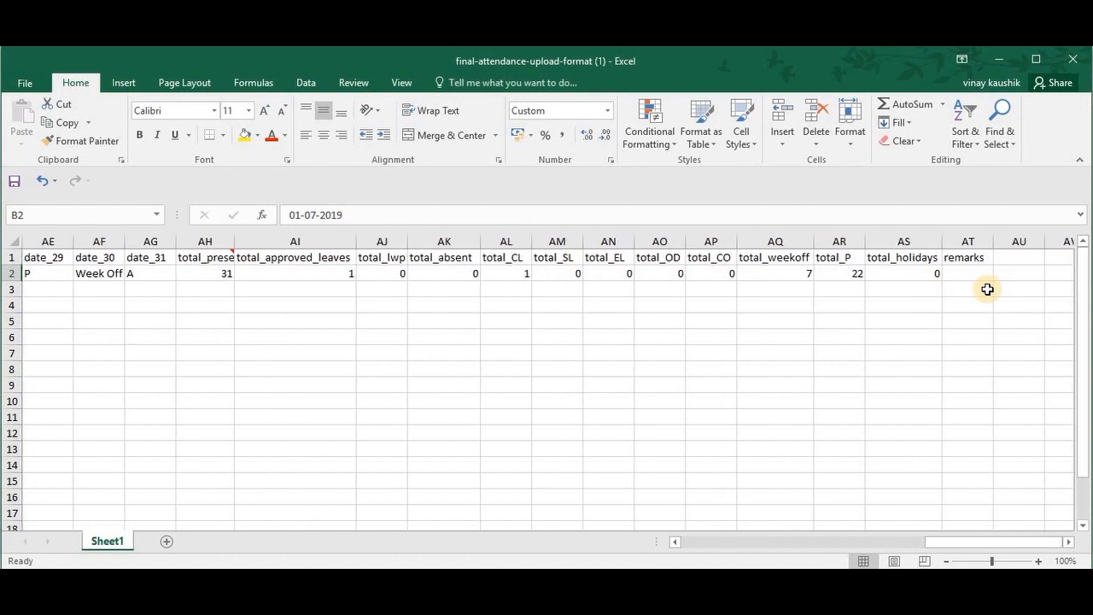
pyautogui.hscroll(-15, 348, 304)
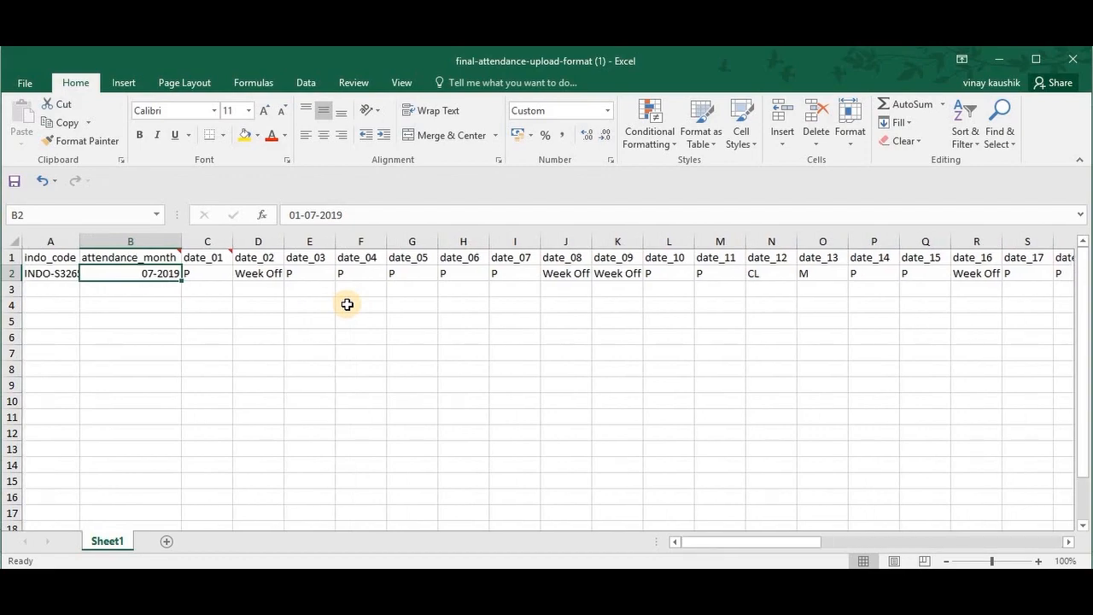
# Switch to the HR portal in the browser and upload video now.csv as the July 2019 attendance of Indovision Services Pvt. Ltd
pyautogui.hotkey('alt', 'Tab')
pyautogui.click(530, 310)
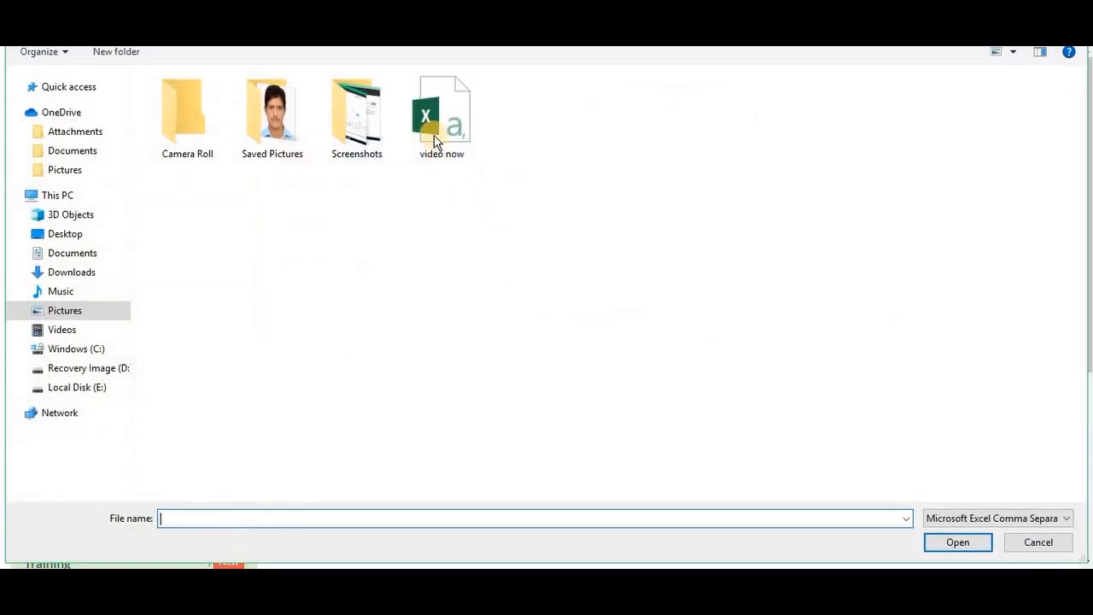
pyautogui.click(434, 135)
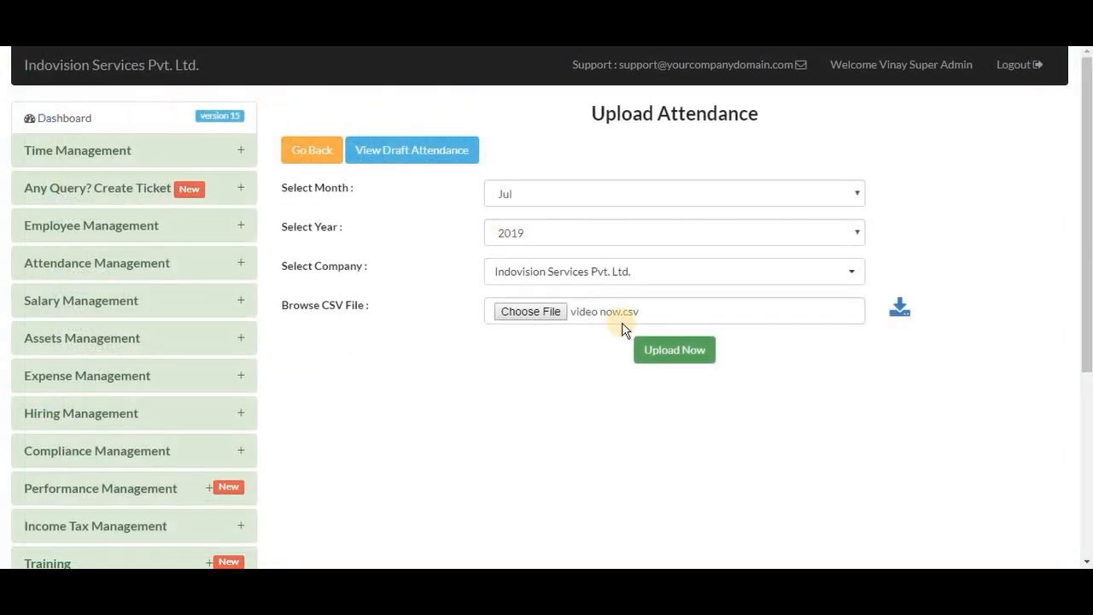
pyautogui.click(673, 354)
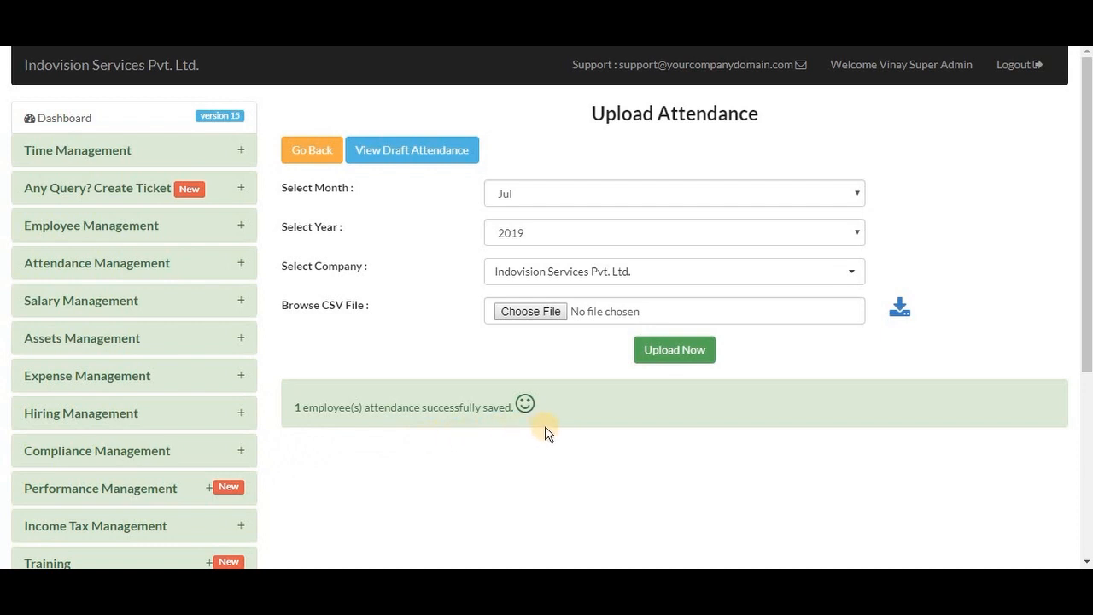
# List the July 2019 draft attendance of Indovision Services Pvt. Ltd. and examine its daily statuses and total columns
pyautogui.click(405, 161)
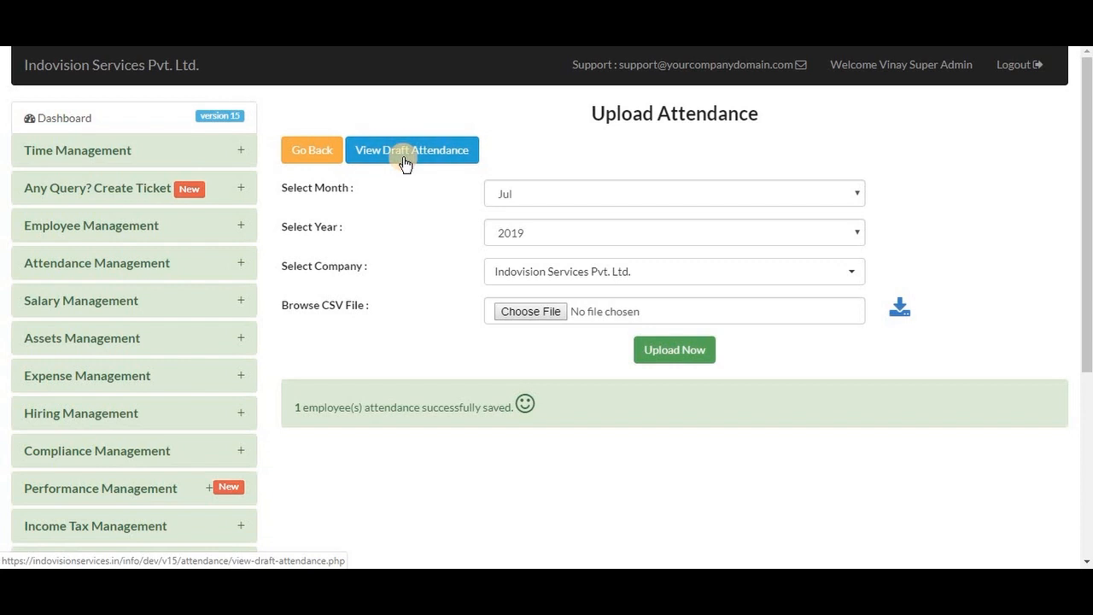
pyautogui.click(487, 314)
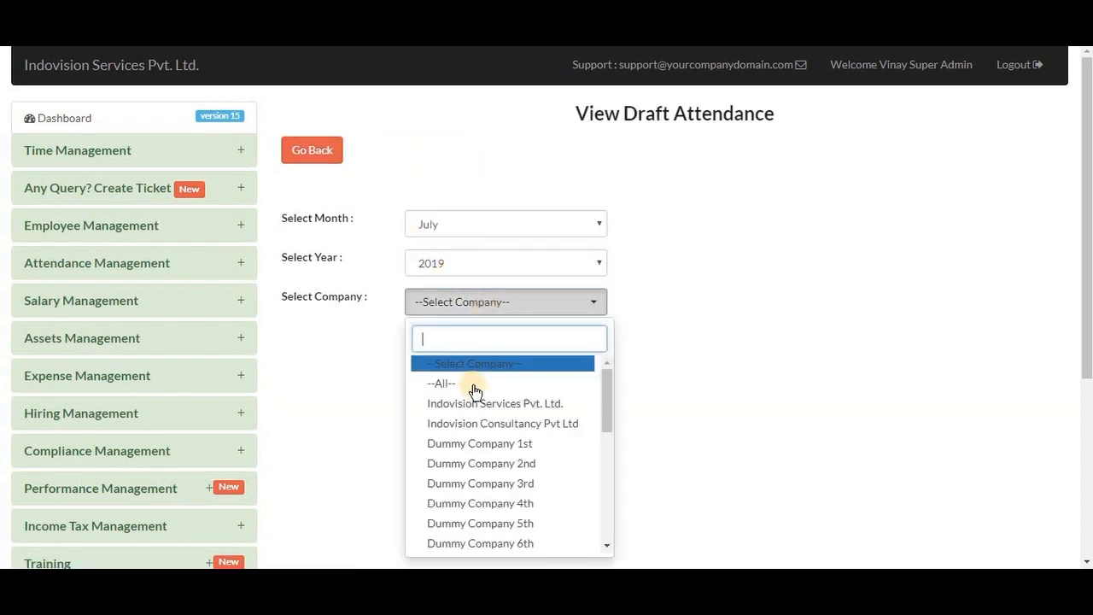
pyautogui.click(479, 402)
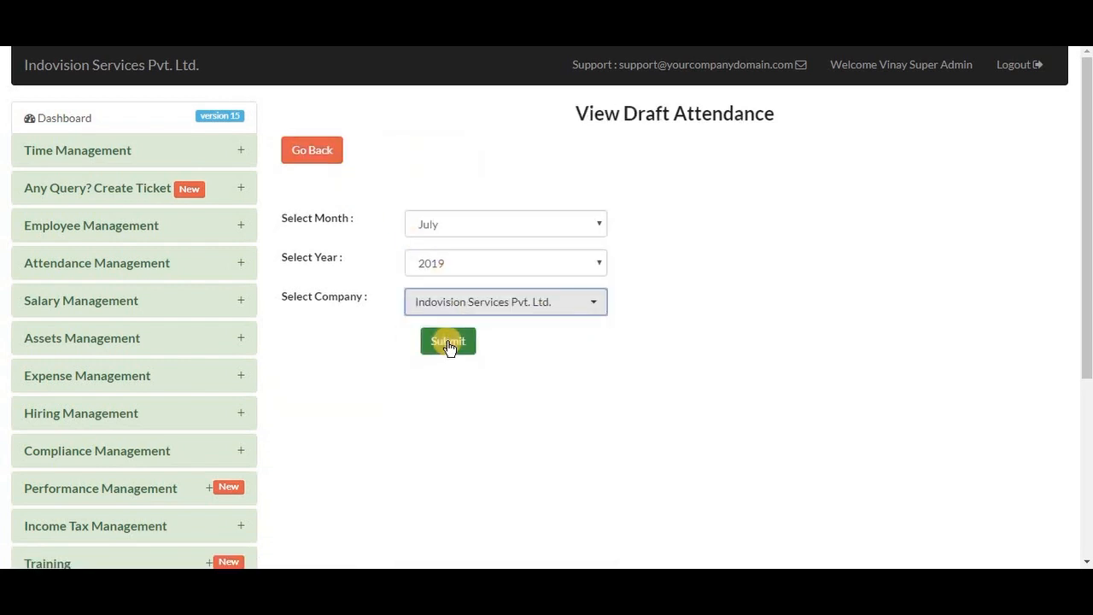
pyautogui.click(449, 342)
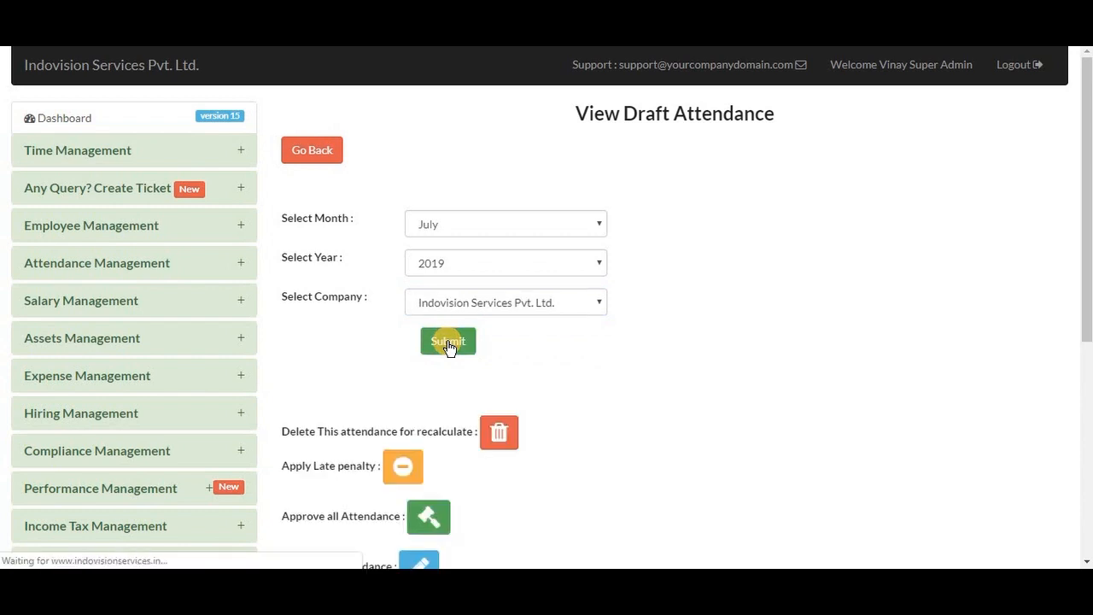
pyautogui.scroll(-5, 447, 345)
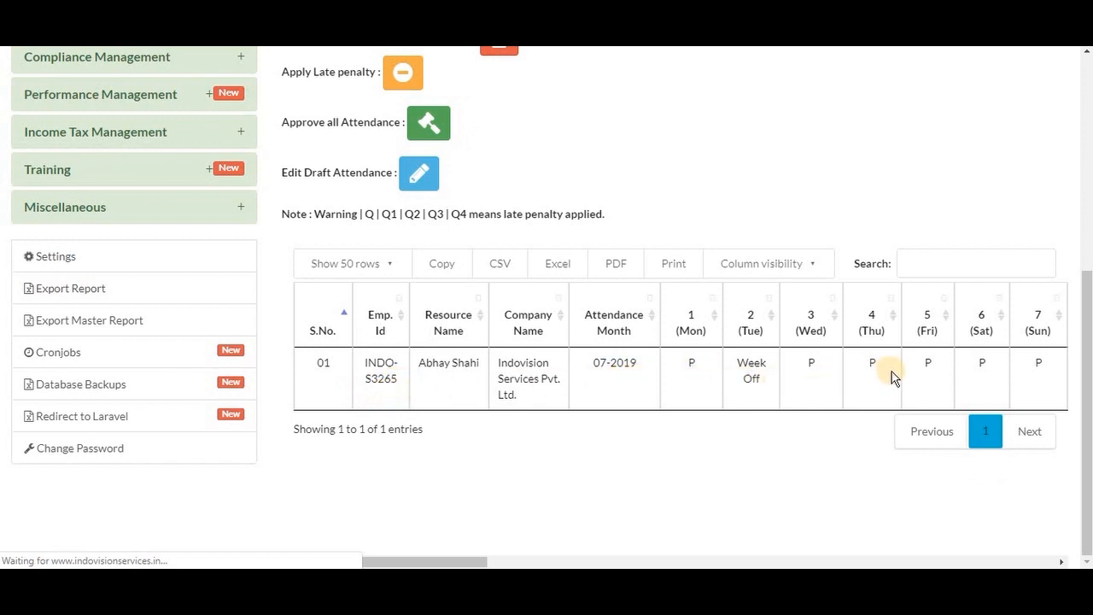
pyautogui.hscroll(10, 892, 377)
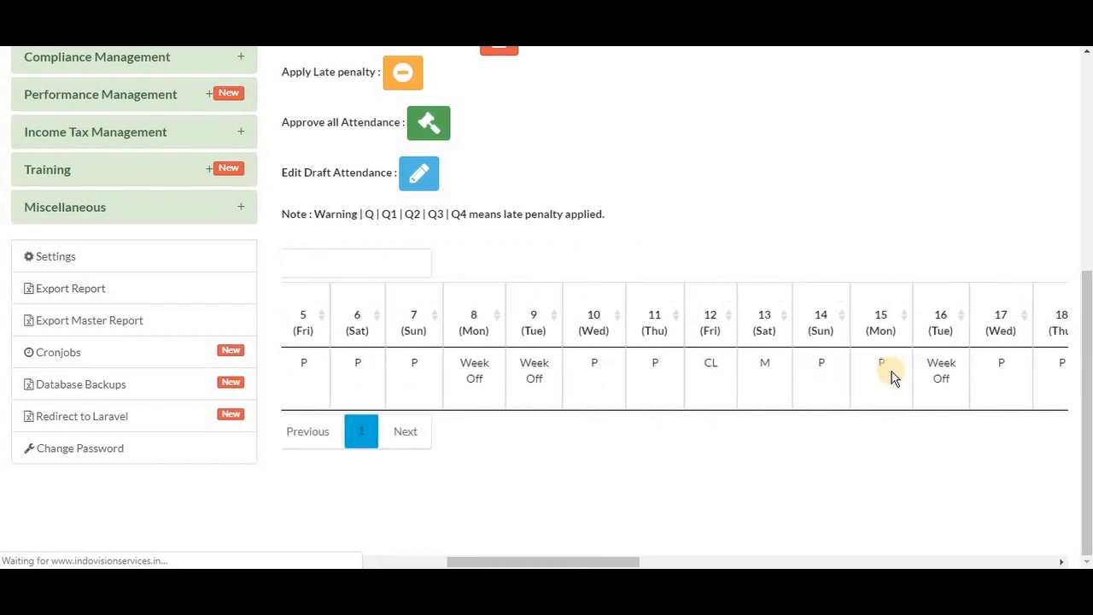
pyautogui.hscroll(15, 892, 378)
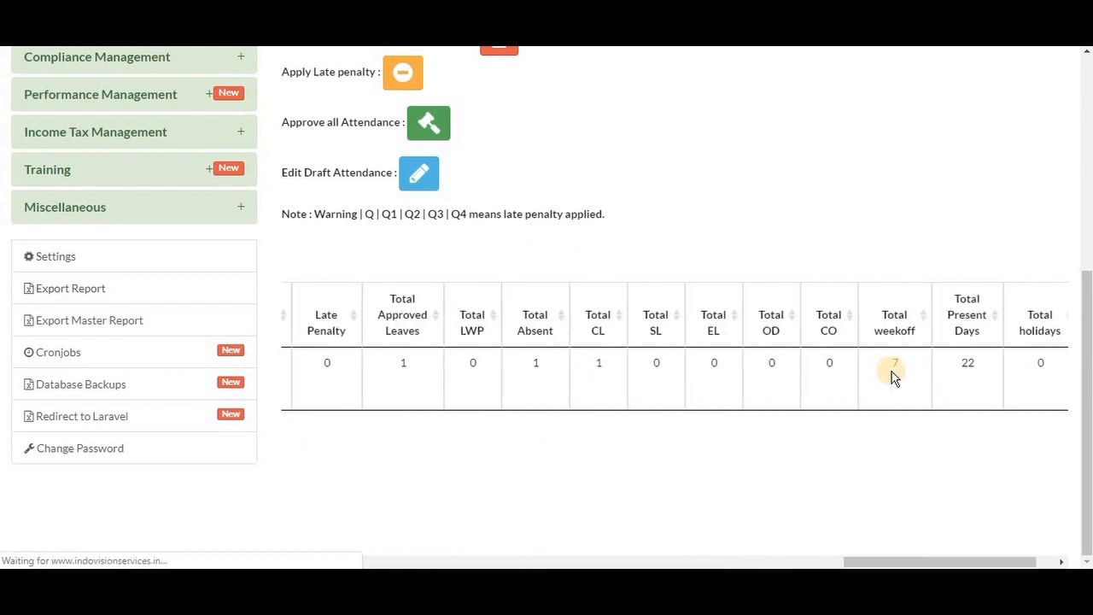
pyautogui.hscroll(-20, 892, 377)
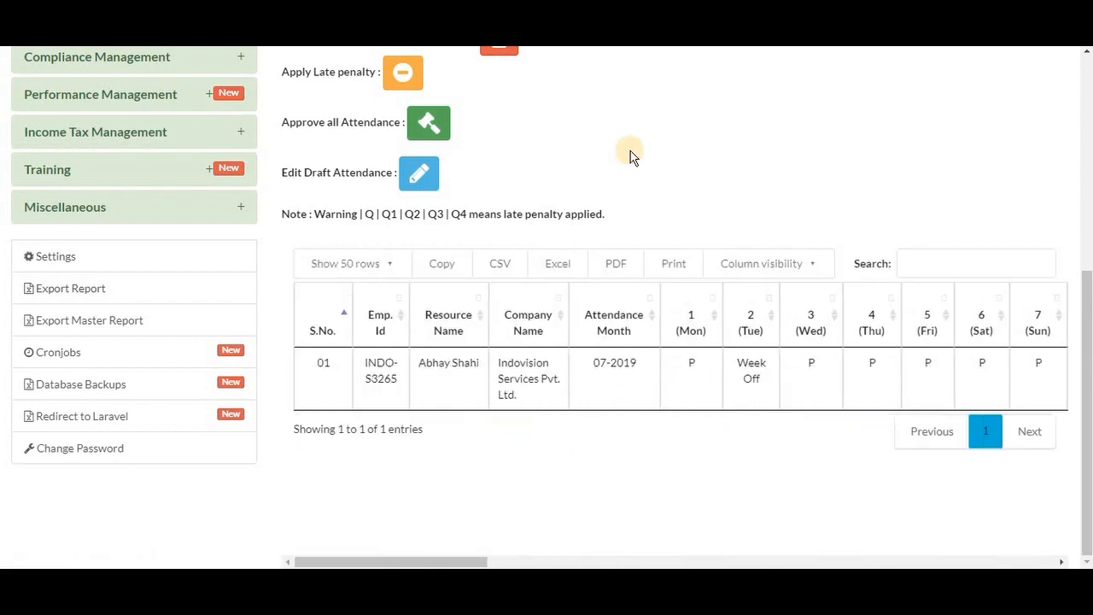
# Open Edit Draft Attendance and load the July 2019 draft records of Indovision Services Pvt. Ltd
pyautogui.scroll(3, 632, 157)
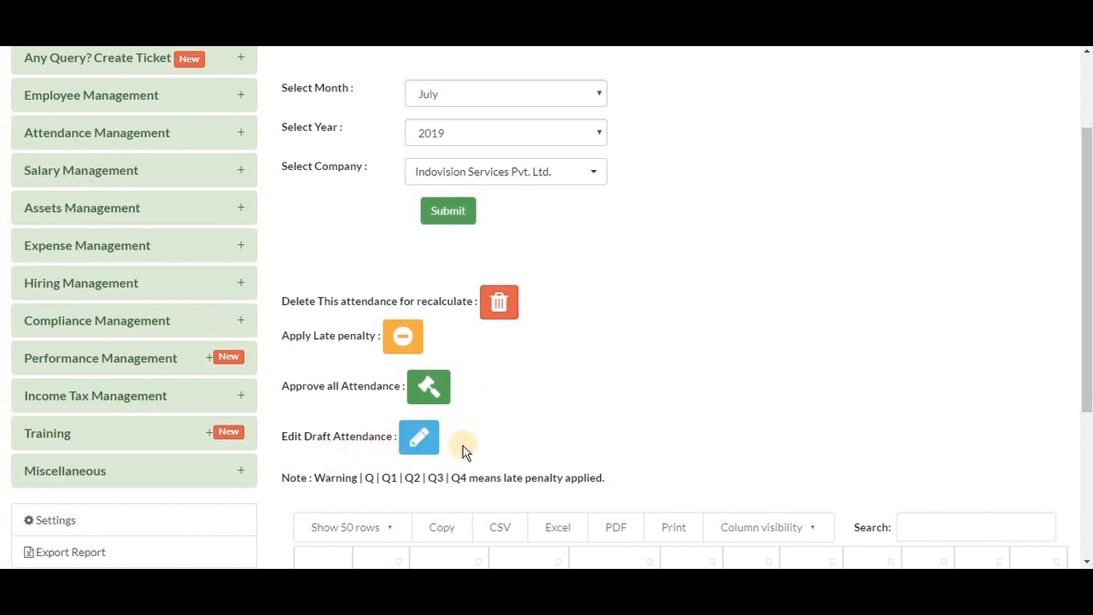
pyautogui.scroll(1, 462, 451)
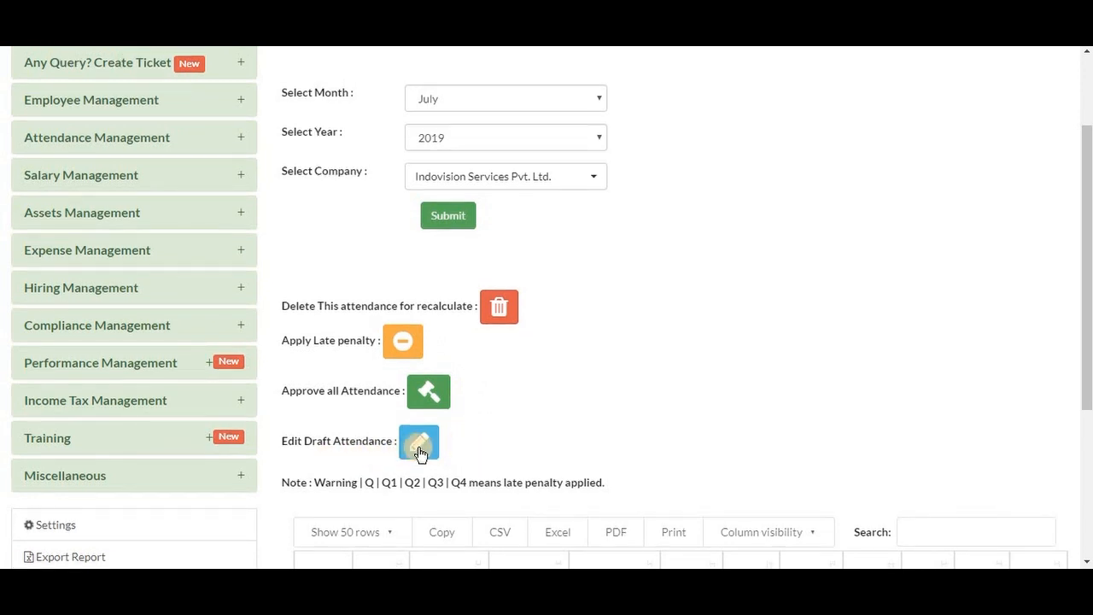
pyautogui.click(421, 450)
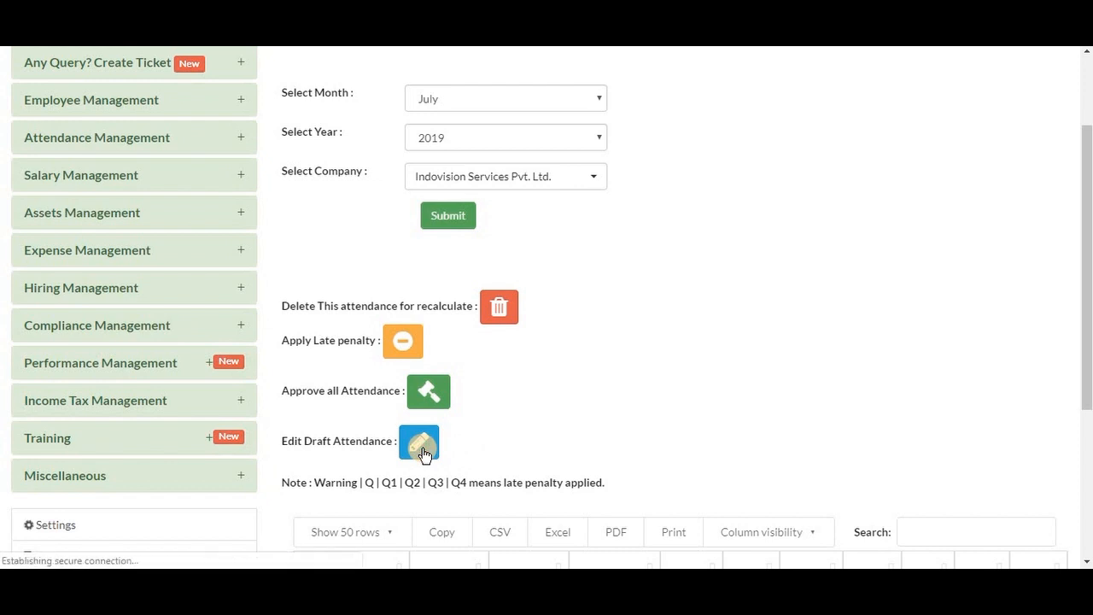
pyautogui.click(519, 304)
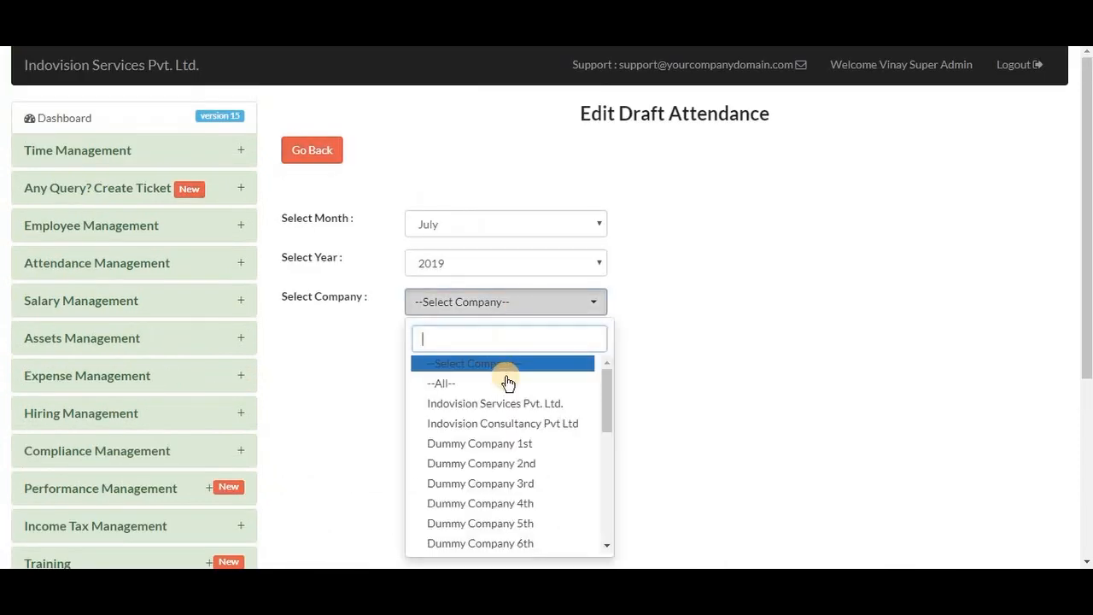
pyautogui.click(507, 406)
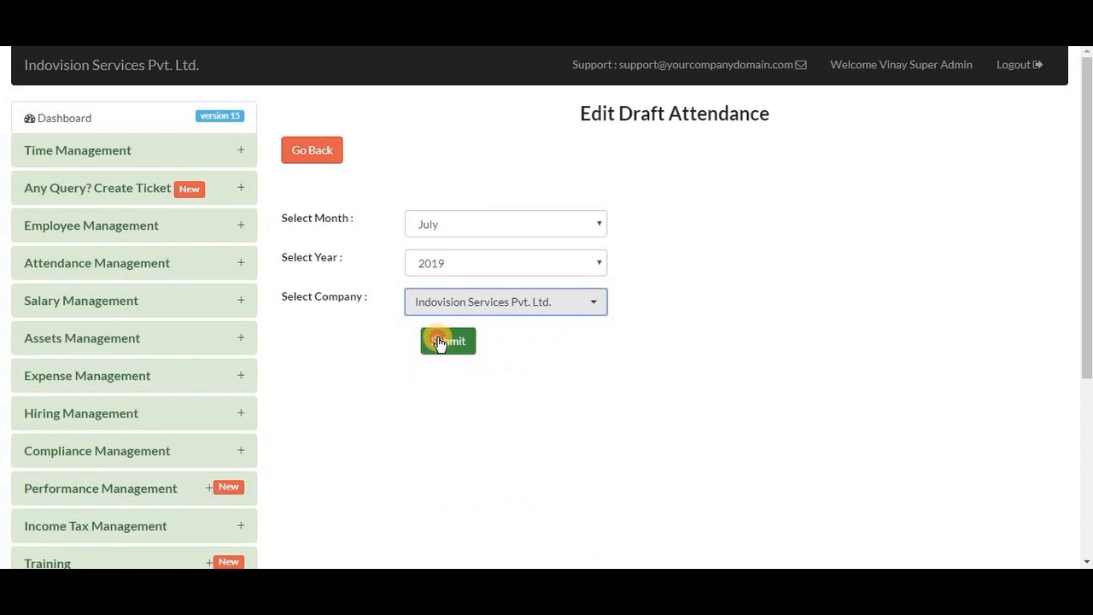
pyautogui.click(438, 341)
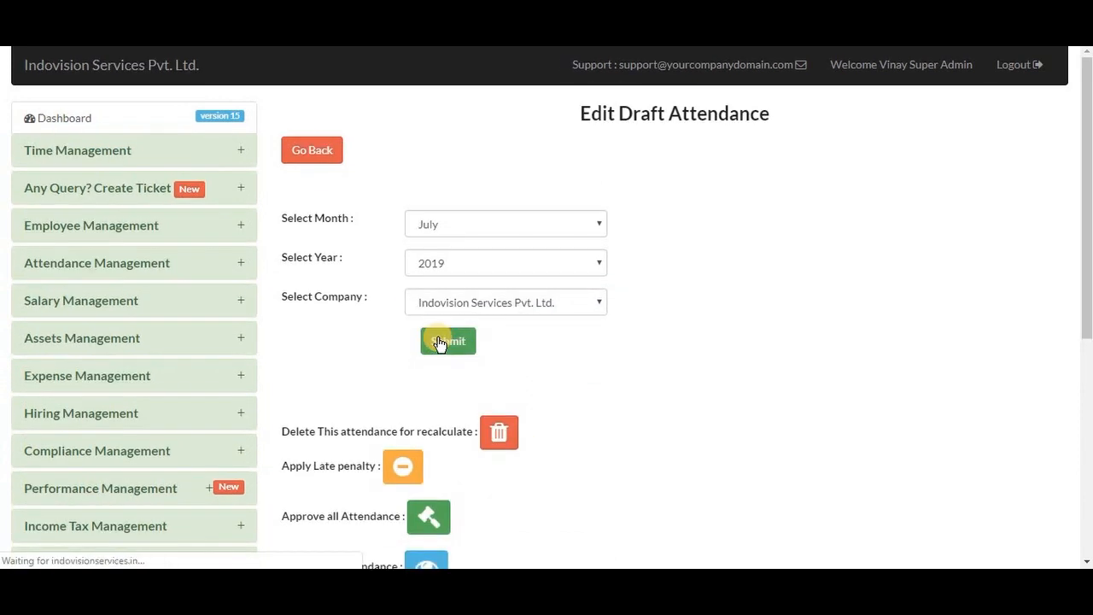
pyautogui.scroll(-3, 439, 342)
pyautogui.scroll(-3, 444, 340)
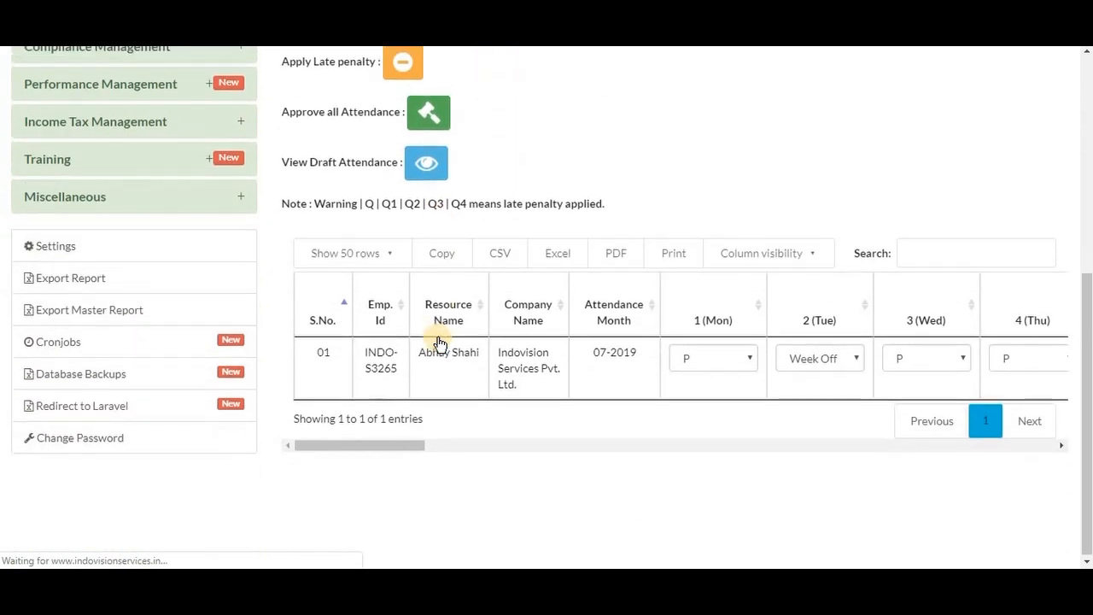
# Set the employee's status for day 1 (Mon) to A in the draft and approve all attendance
pyautogui.click(730, 359)
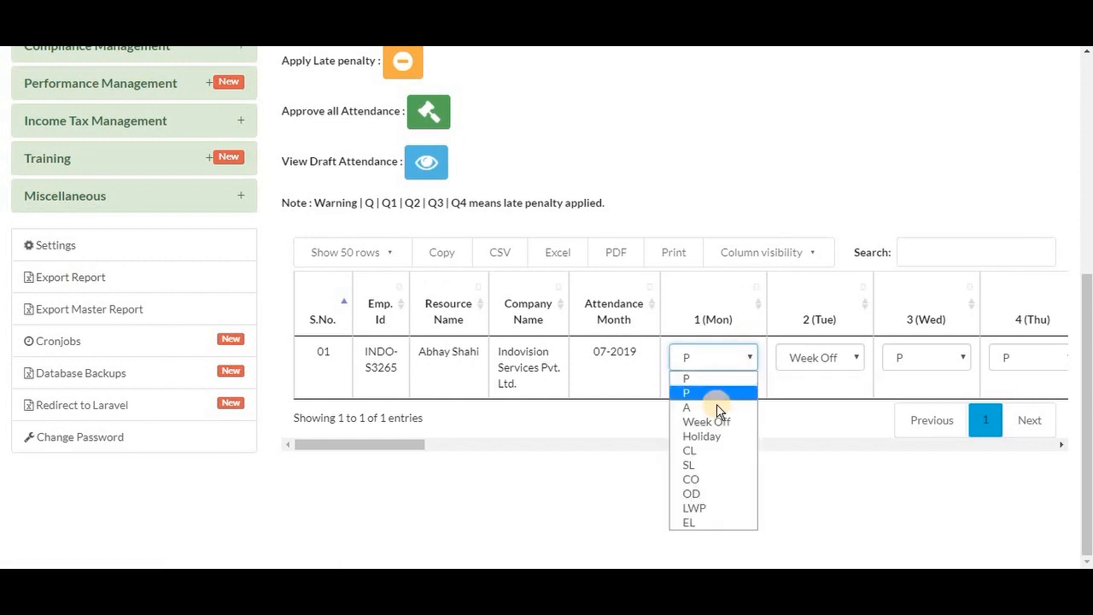
pyautogui.click(716, 406)
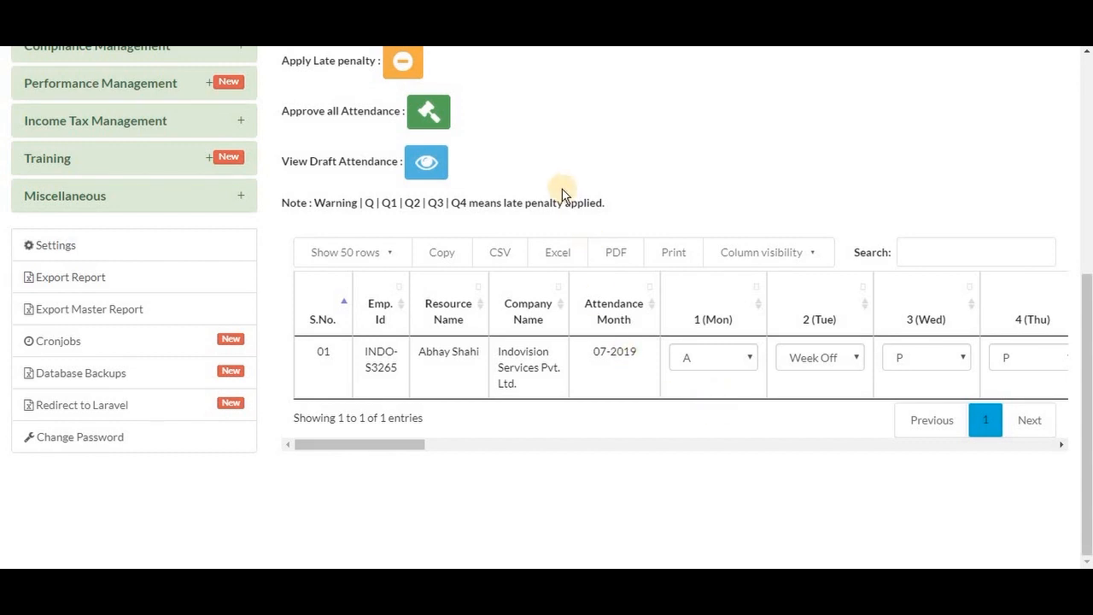
pyautogui.scroll(2, 562, 195)
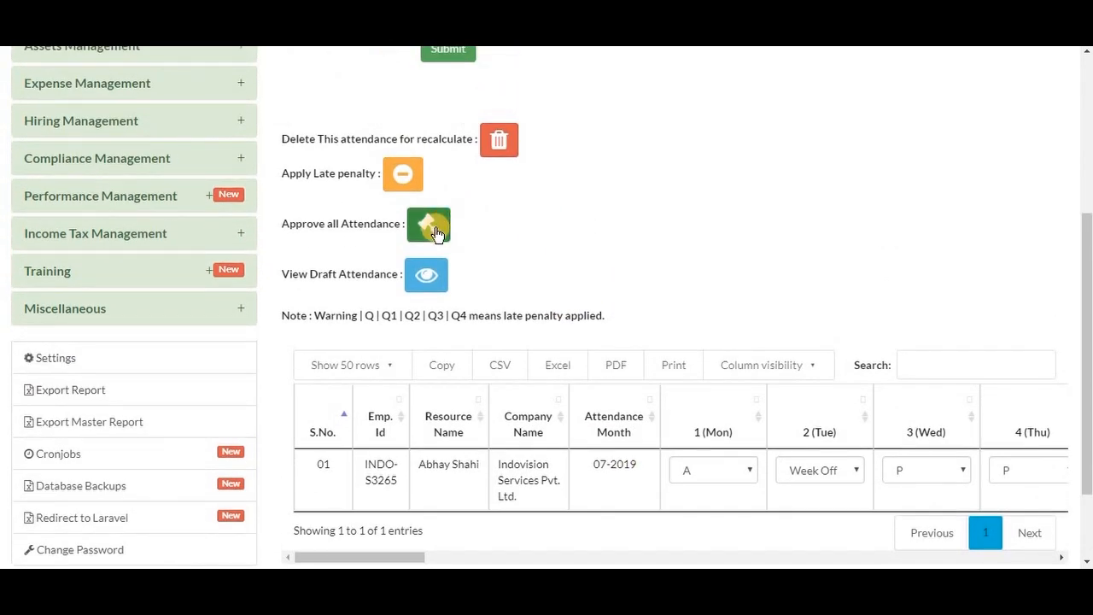
pyautogui.click(436, 231)
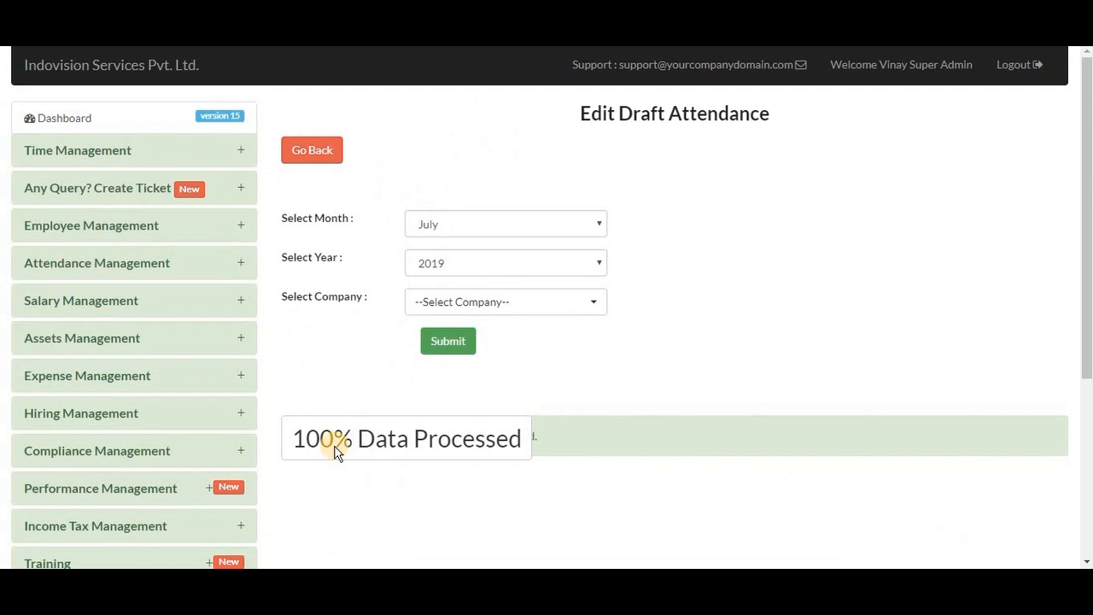
# Open View Draft Attendance and look up the July 2019 draft records of Indovision Services Pvt. Ltd
pyautogui.click(129, 275)
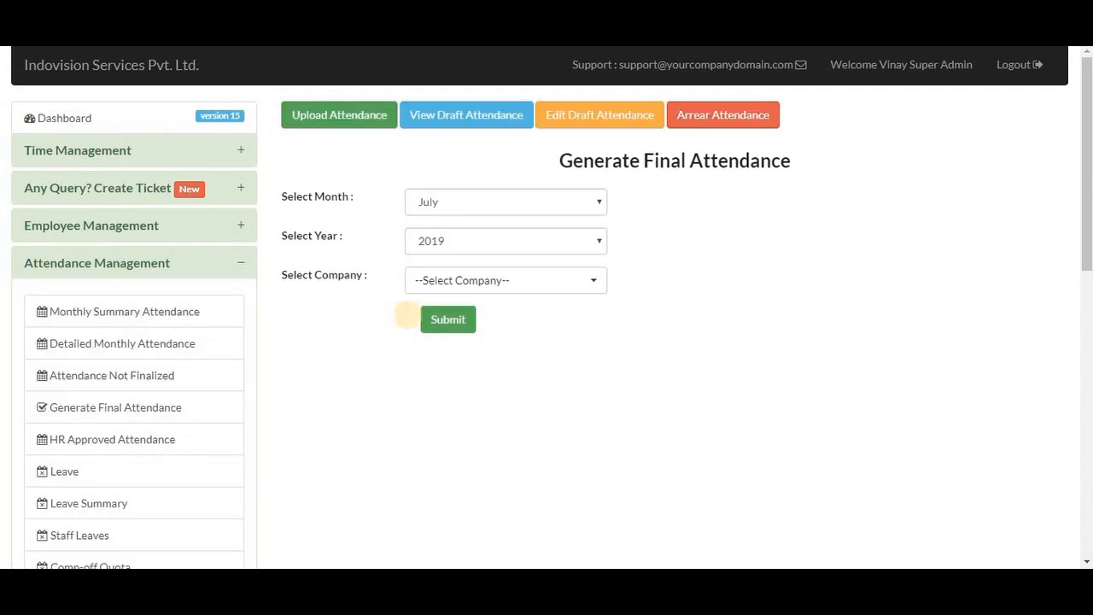
pyautogui.click(464, 125)
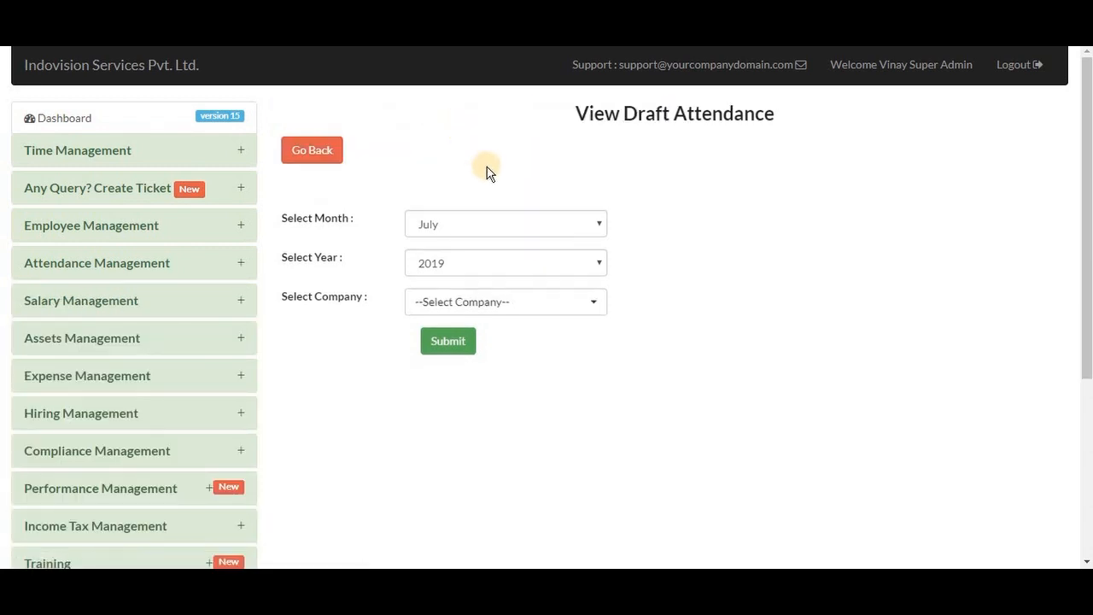
pyautogui.click(472, 303)
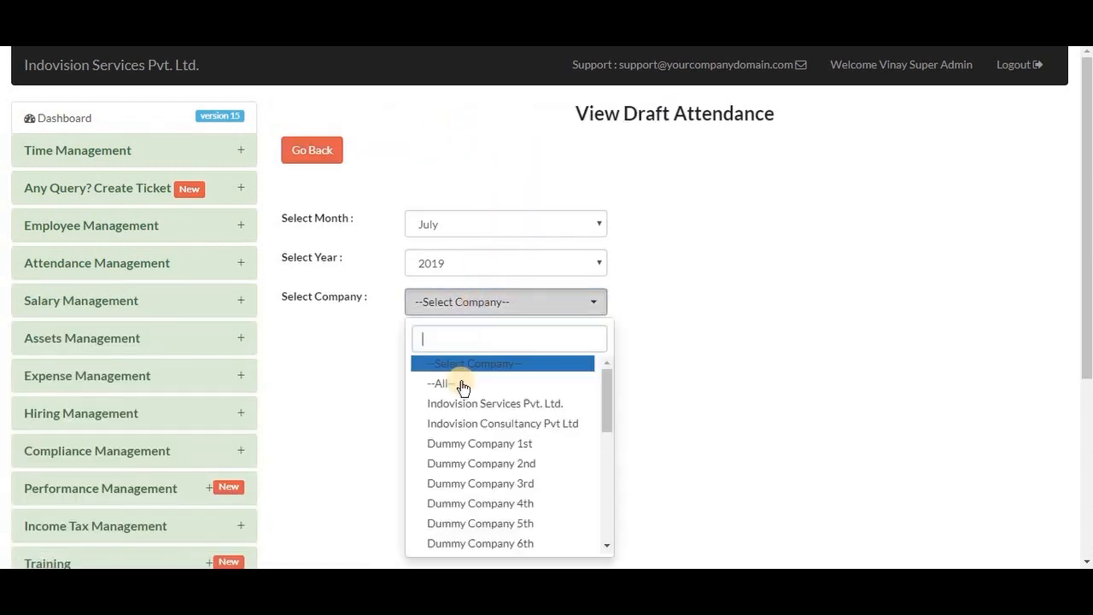
pyautogui.click(461, 405)
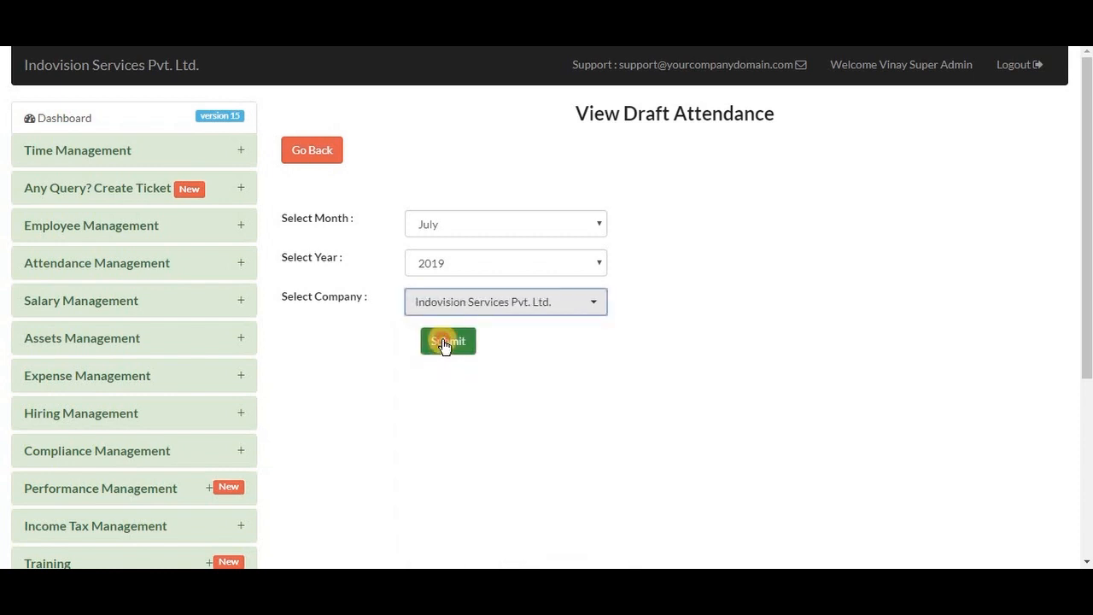
pyautogui.click(444, 341)
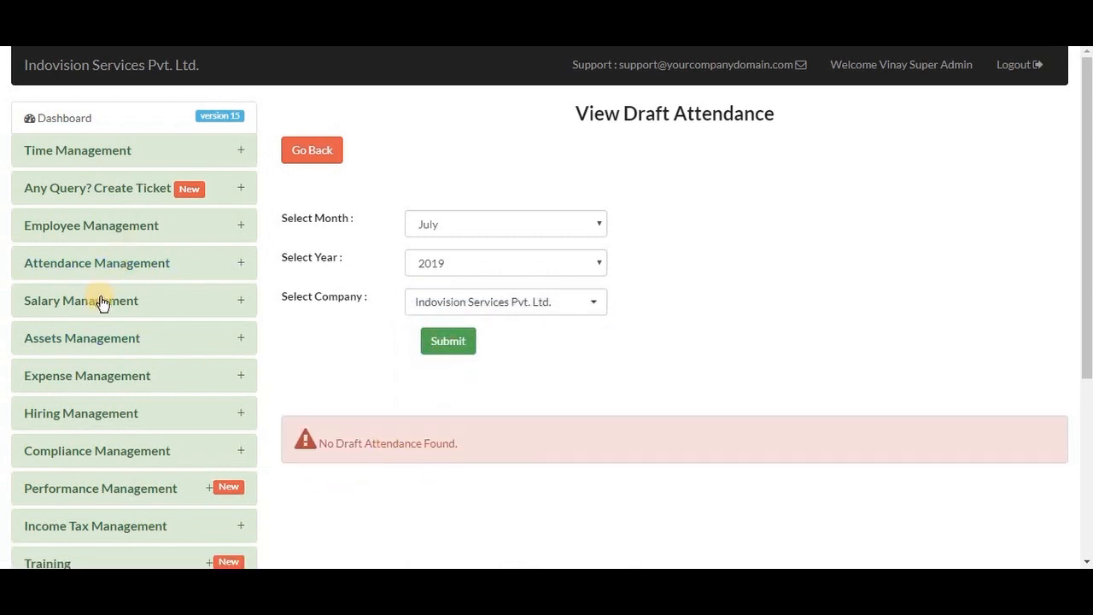
# List the July 2019 HR approved attendance of Indovision Services Pvt. Ltd. and examine the daily statuses, totals and lock status
pyautogui.click(102, 265)
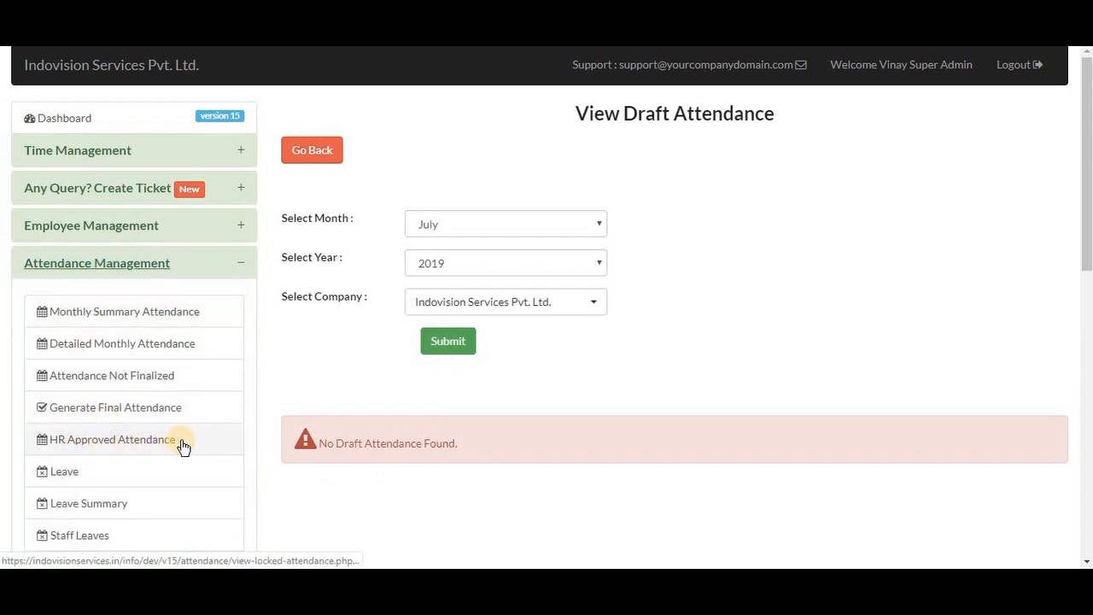
pyautogui.click(183, 440)
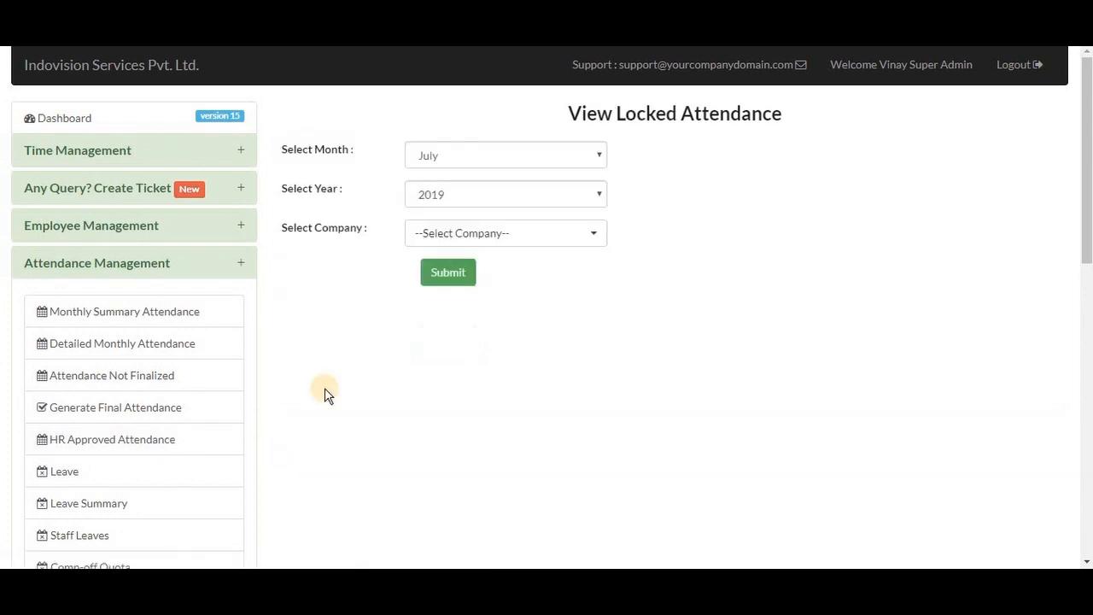
pyautogui.click(491, 335)
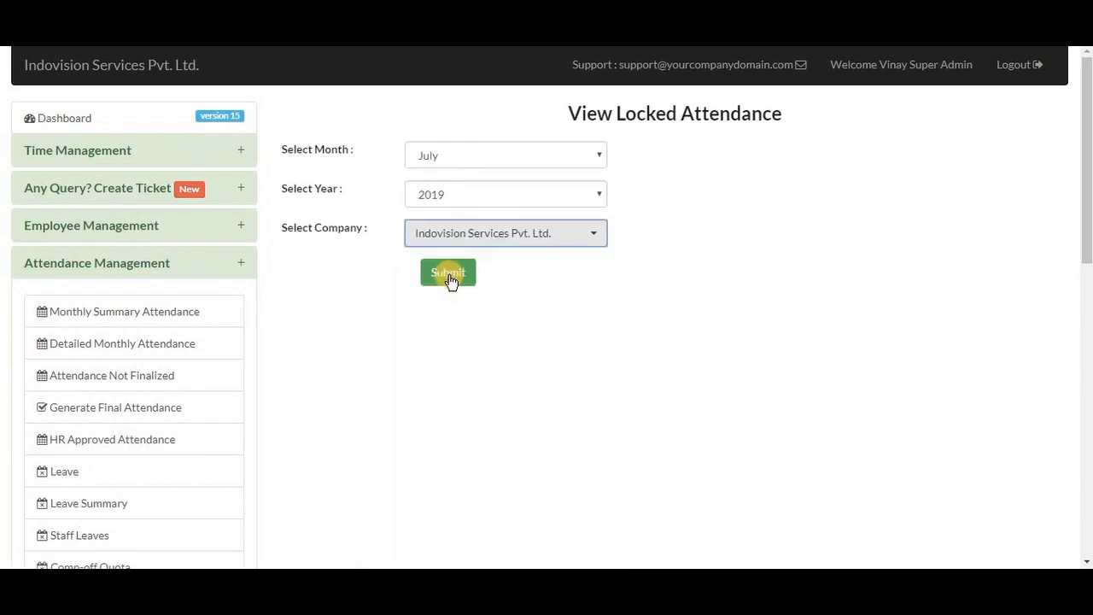
pyautogui.click(449, 283)
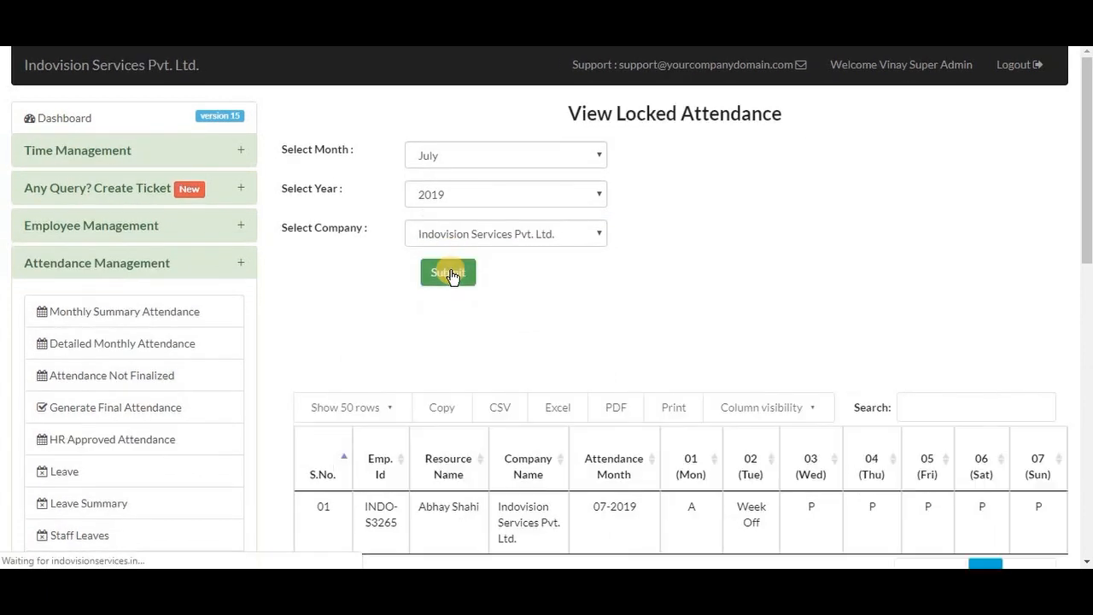
pyautogui.scroll(-3, 526, 518)
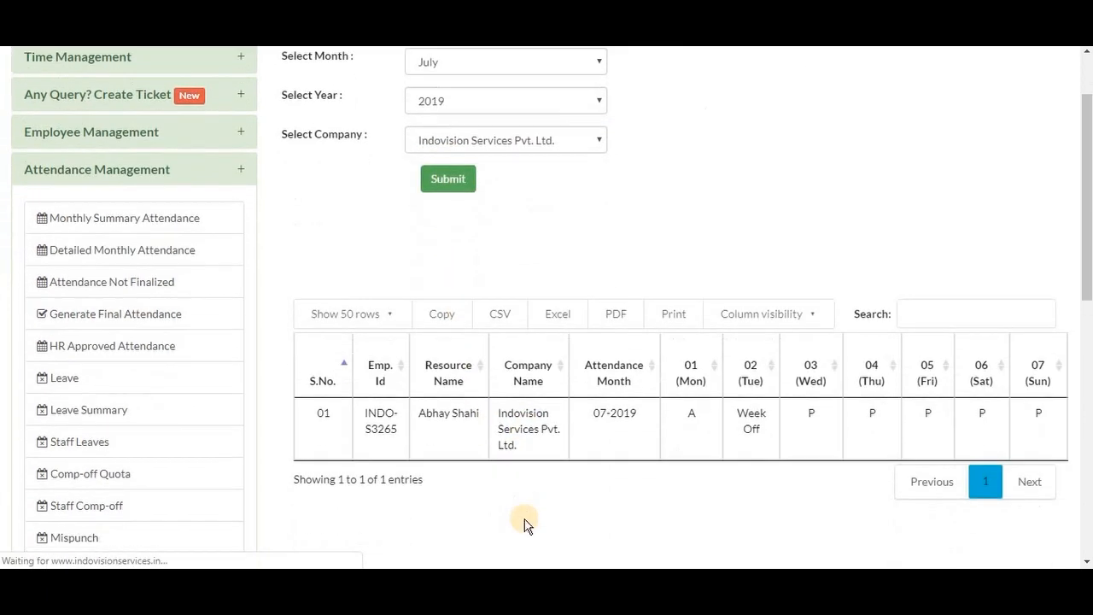
pyautogui.hscroll(10, 824, 399)
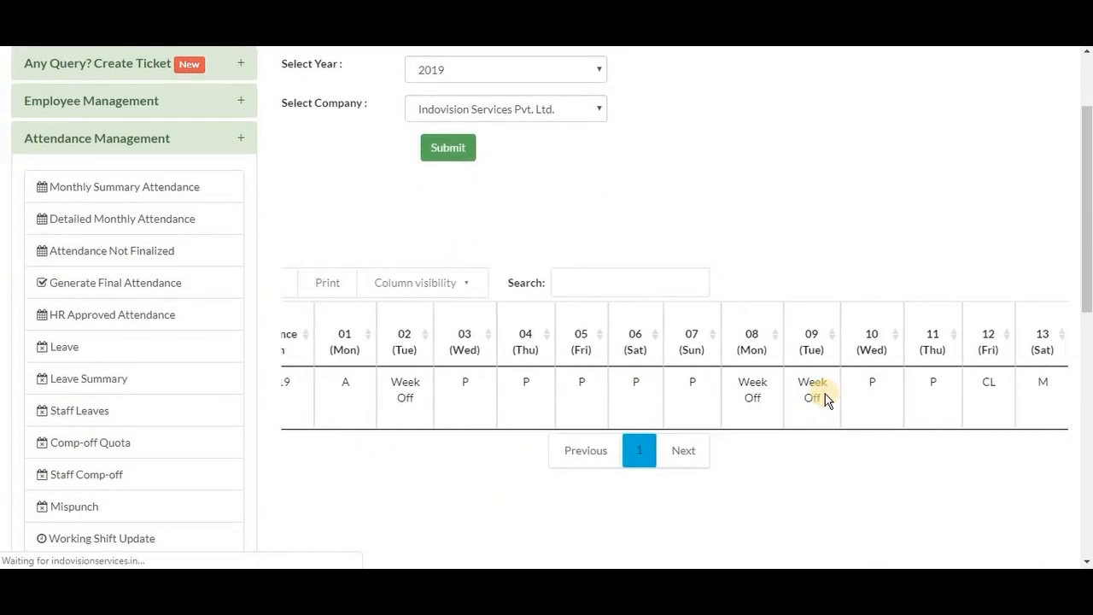
pyautogui.hscroll(15, 825, 399)
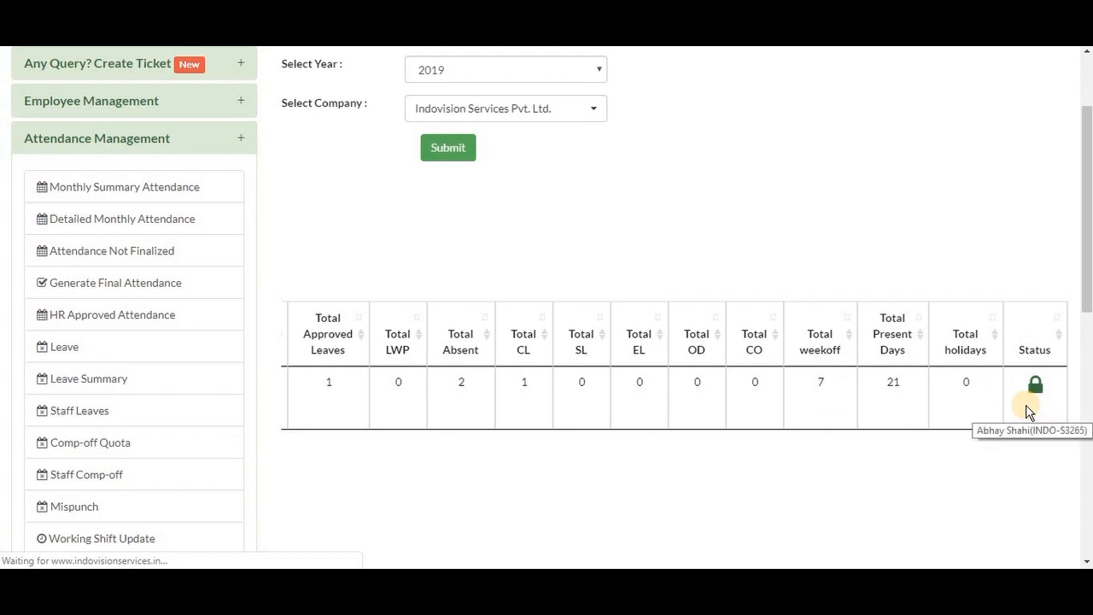
# Open the Upload Arrear Attendance page from Generate Final Attendance
pyautogui.click(201, 292)
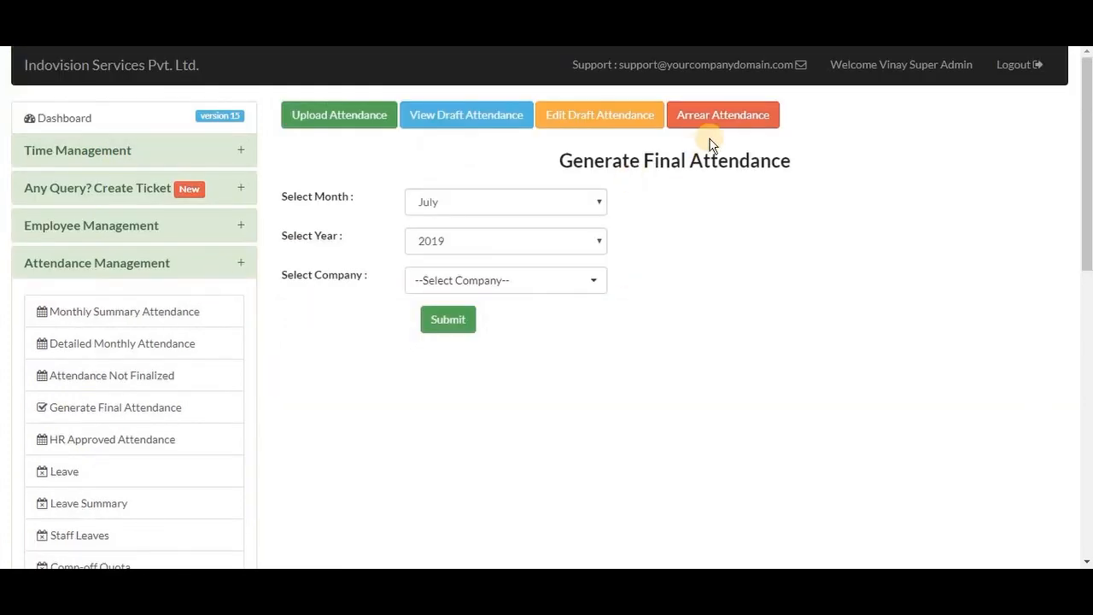
pyautogui.click(721, 125)
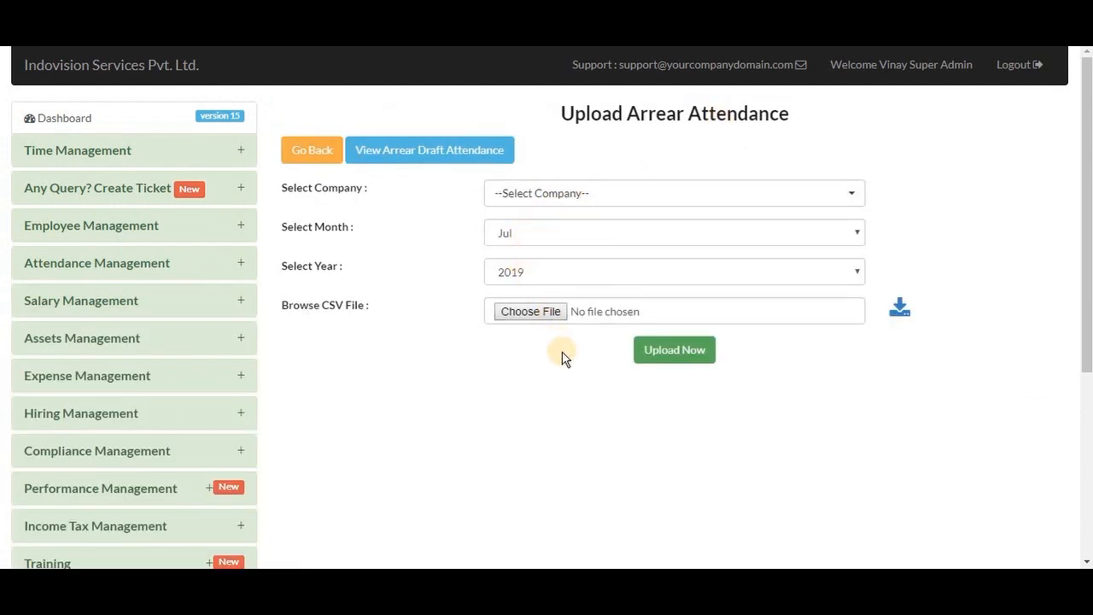
# Return to HR Approved Attendance, load the July 2019 locked records of Indovision Services Pvt. Ltd. and review all columns through Status
pyautogui.click(138, 264)
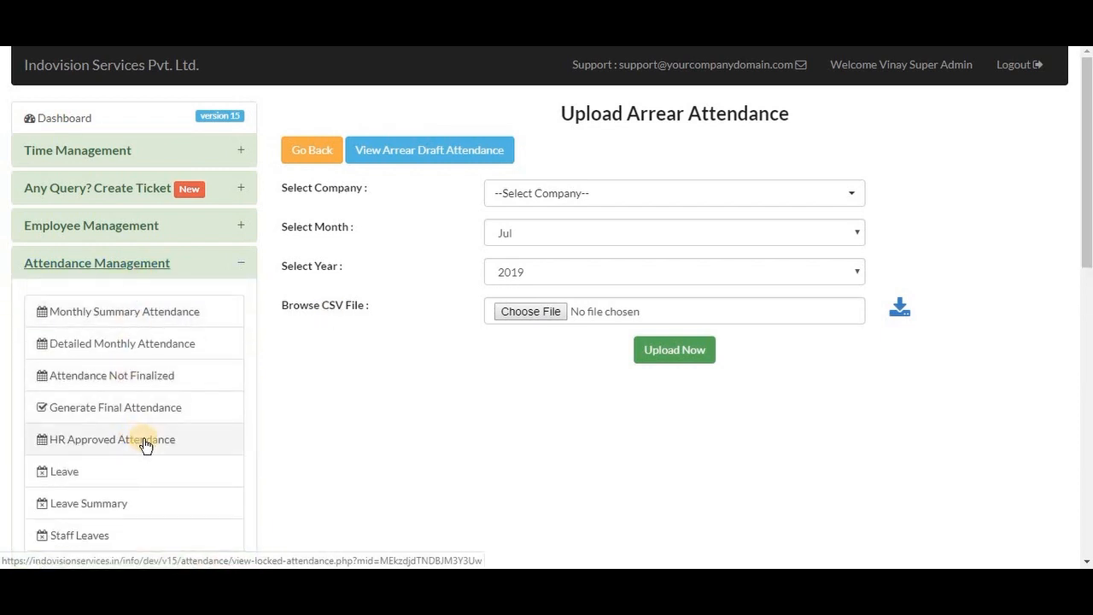
pyautogui.click(145, 442)
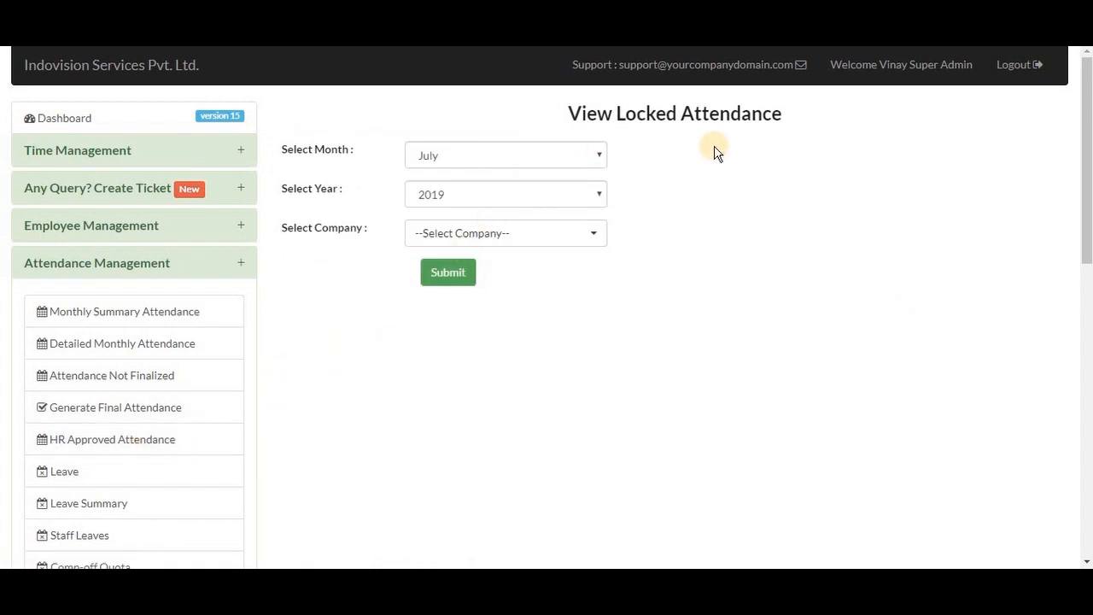
pyautogui.click(528, 245)
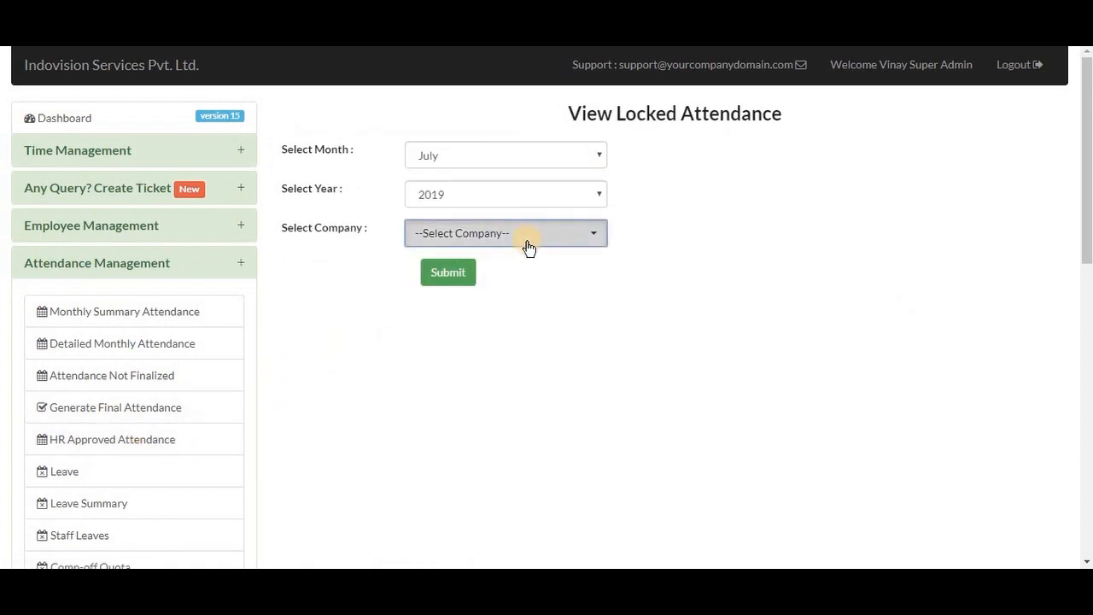
pyautogui.click(510, 332)
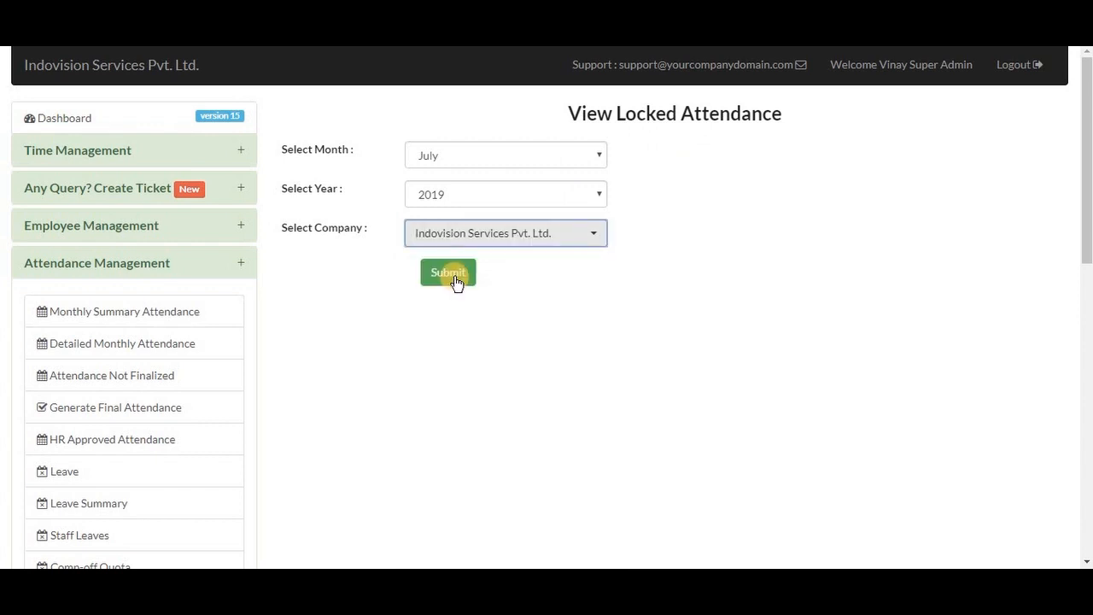
pyautogui.click(454, 275)
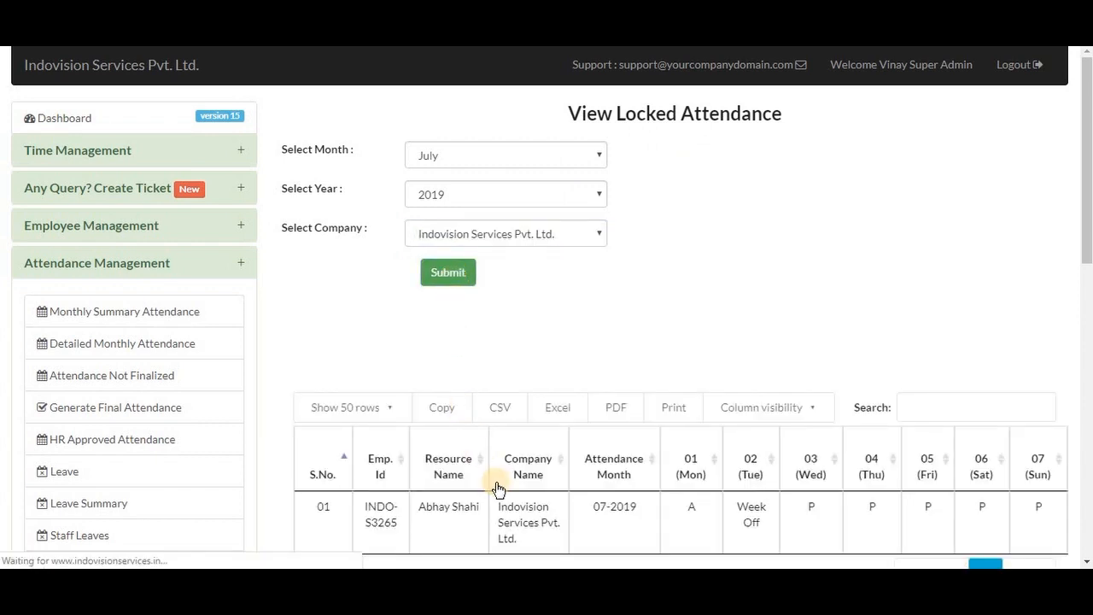
pyautogui.scroll(-2, 496, 485)
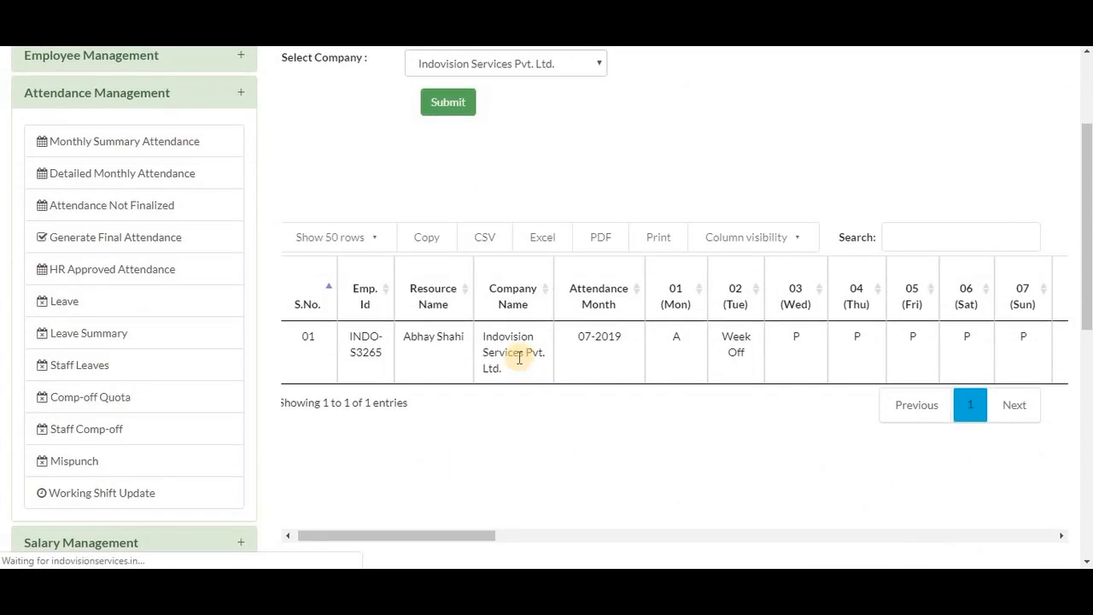
pyautogui.hscroll(15, 519, 359)
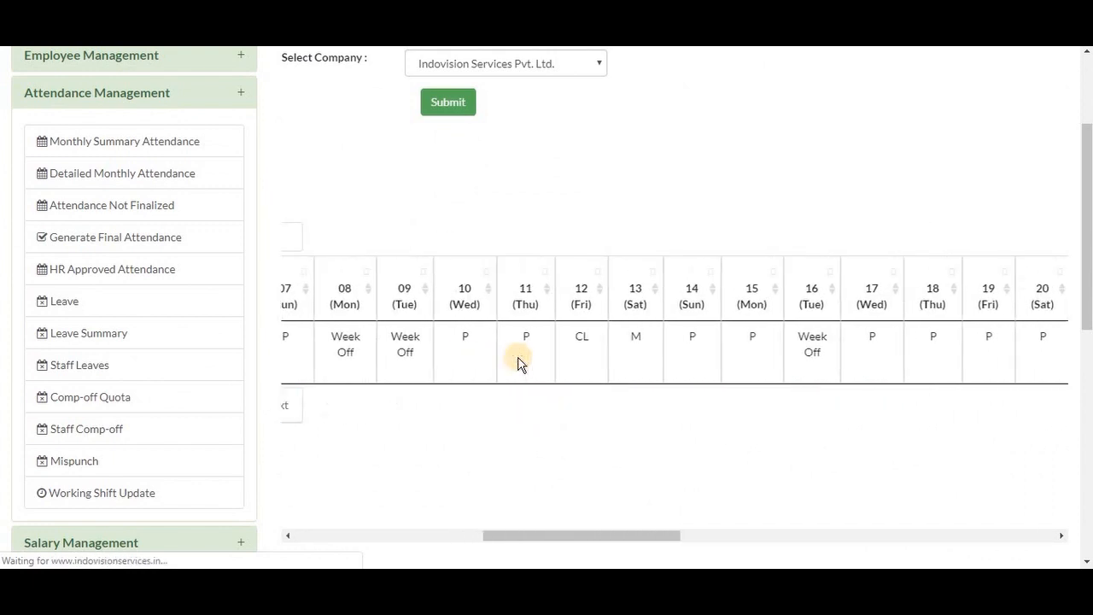
pyautogui.hscroll(5, 519, 363)
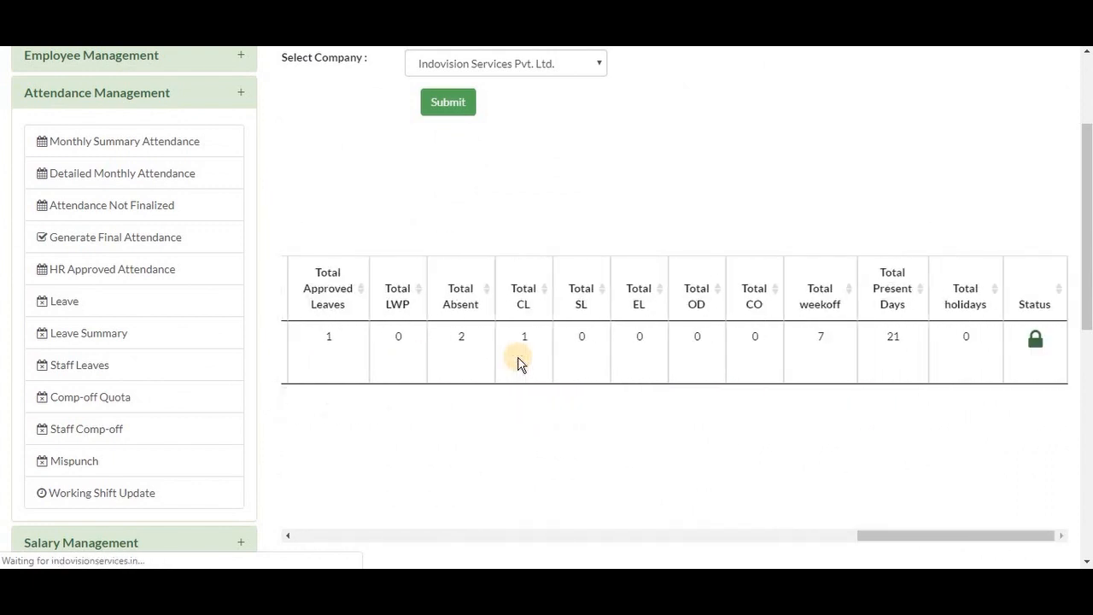
# List the July 2019 leaves of Indovision Services Pvt. Ltd. and examine the remarks of the first two Casual Leave entries
pyautogui.click(155, 307)
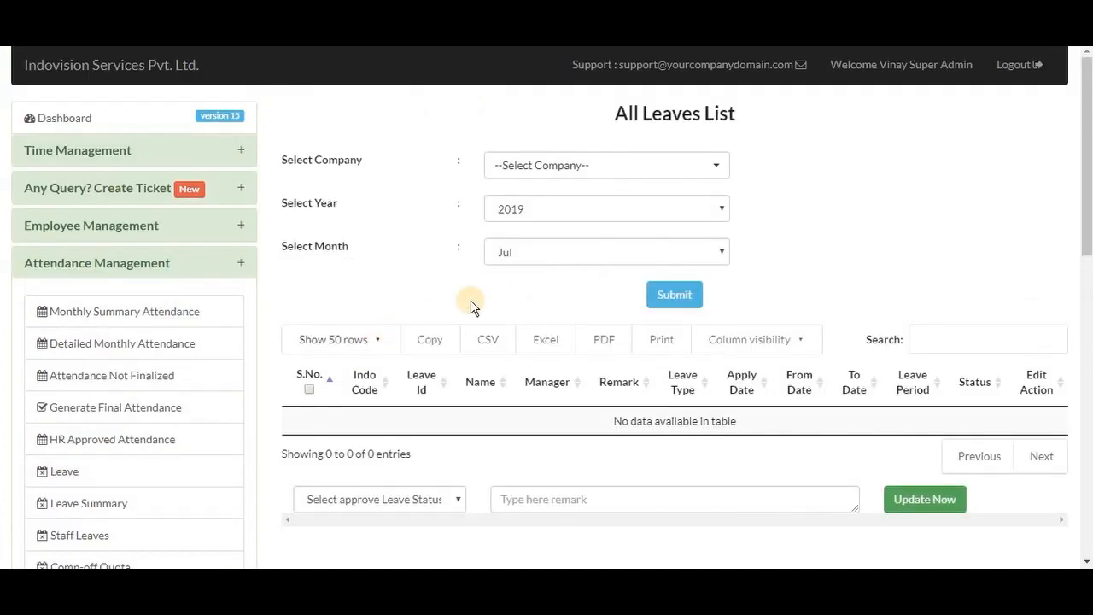
pyautogui.click(636, 173)
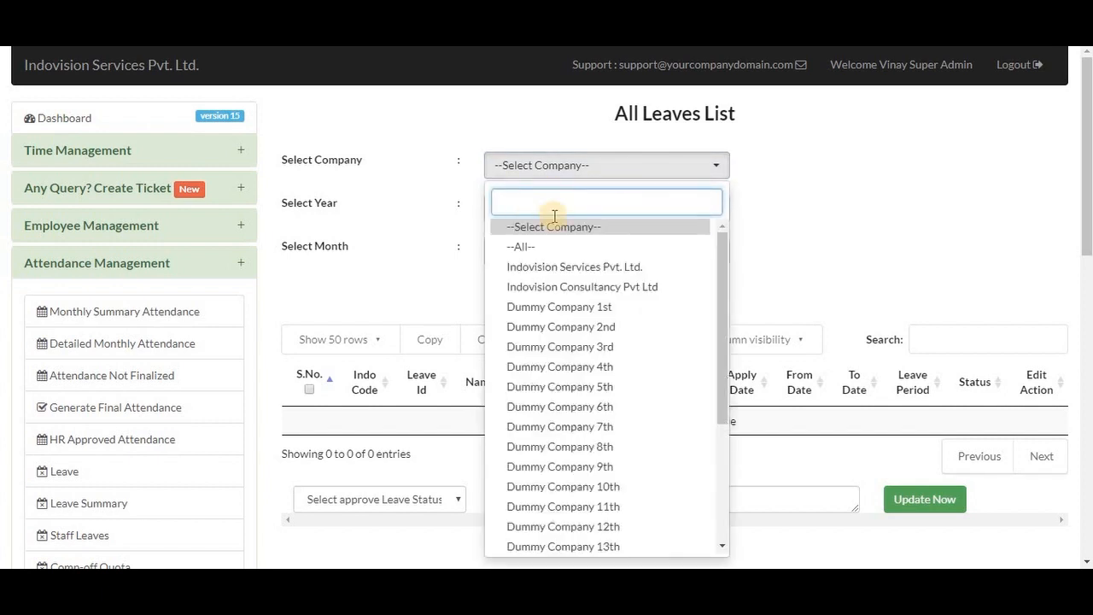
pyautogui.click(589, 270)
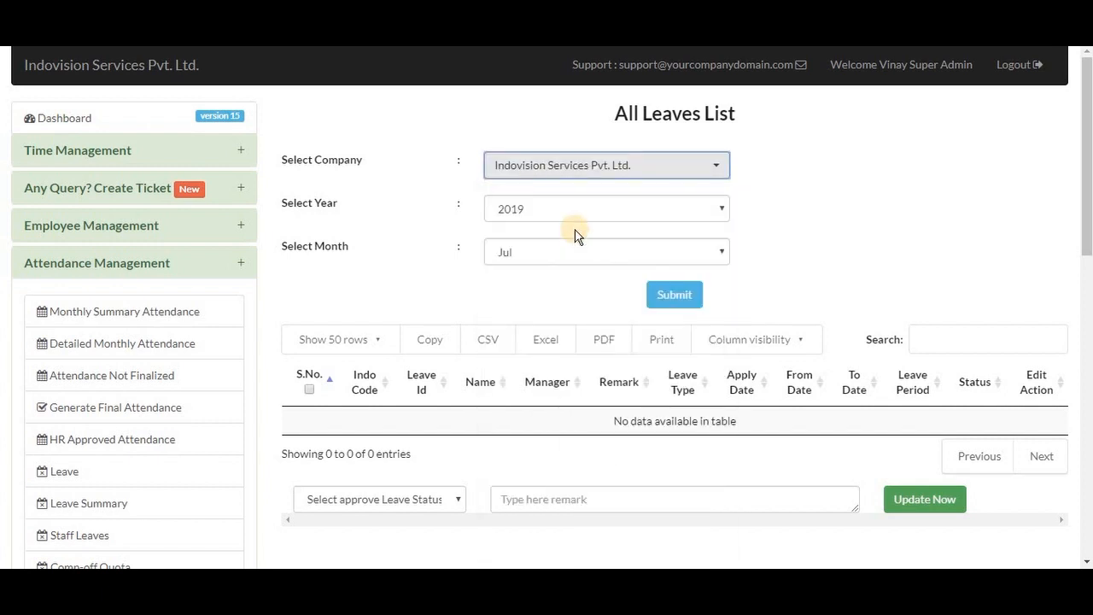
pyautogui.click(672, 295)
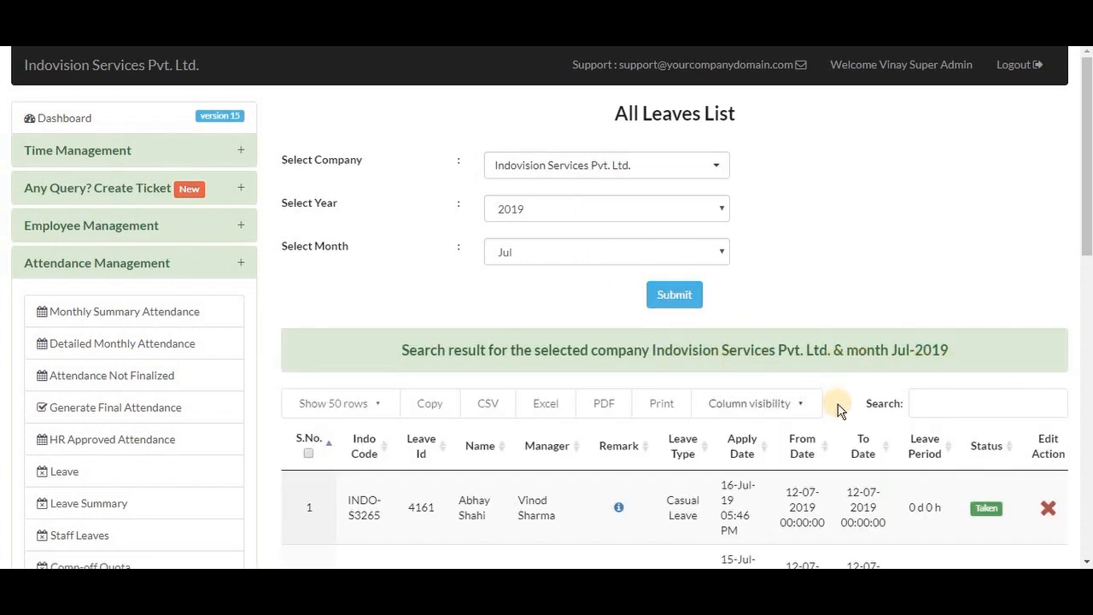
pyautogui.scroll(-4, 839, 410)
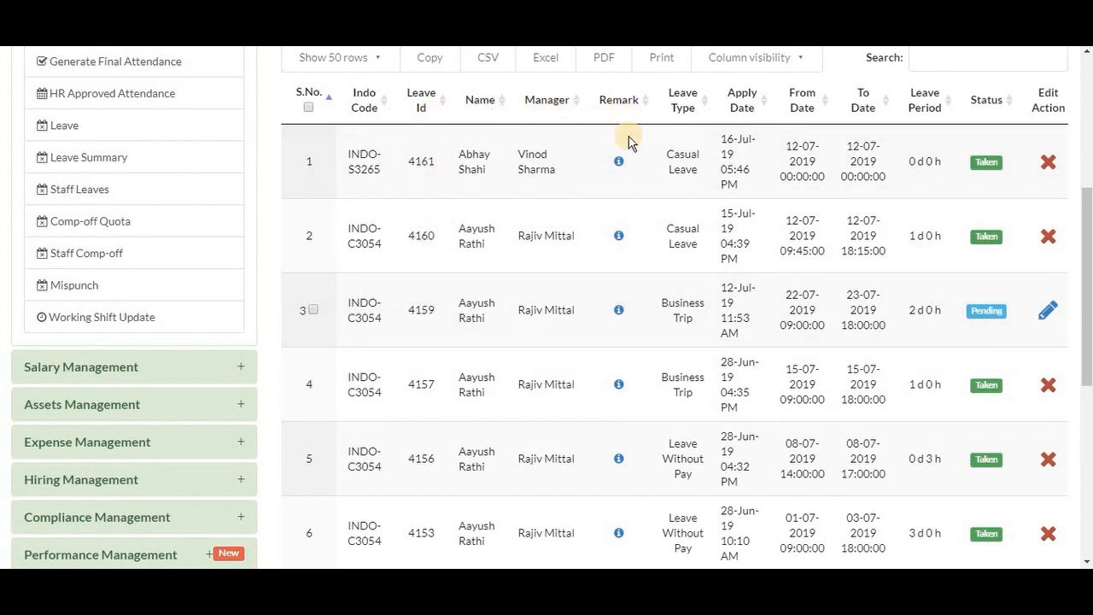
pyautogui.moveTo(620, 163)
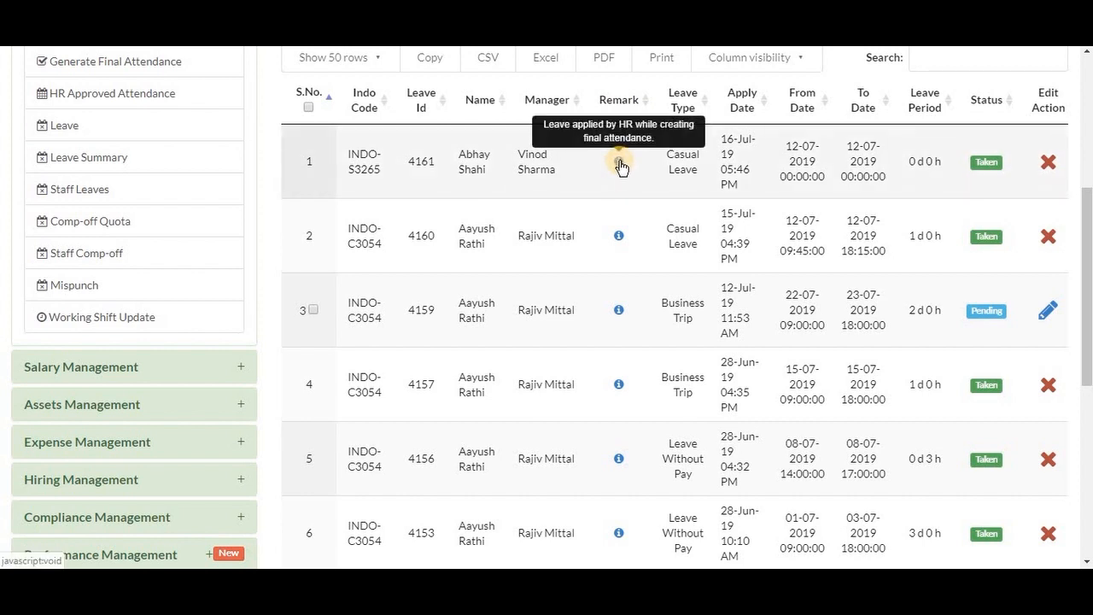
pyautogui.moveTo(620, 237)
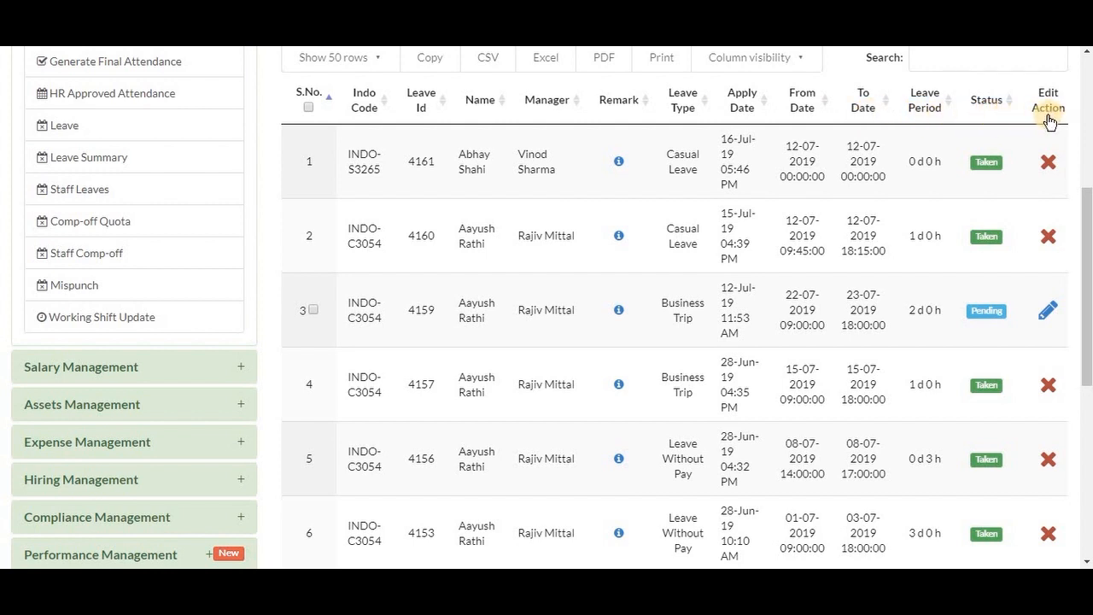
# Select the pending Business Trip request for 22-07-2019 to 23-07-2019 and update its leave status to Approved
pyautogui.scroll(-1, 1049, 123)
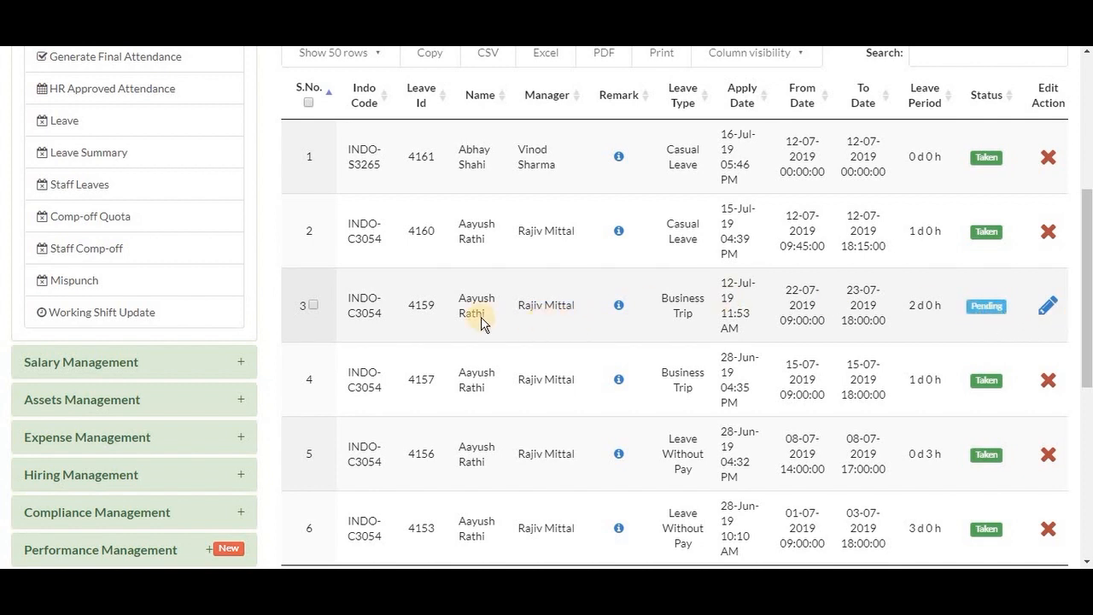
pyautogui.click(312, 306)
pyautogui.scroll(-4, 352, 331)
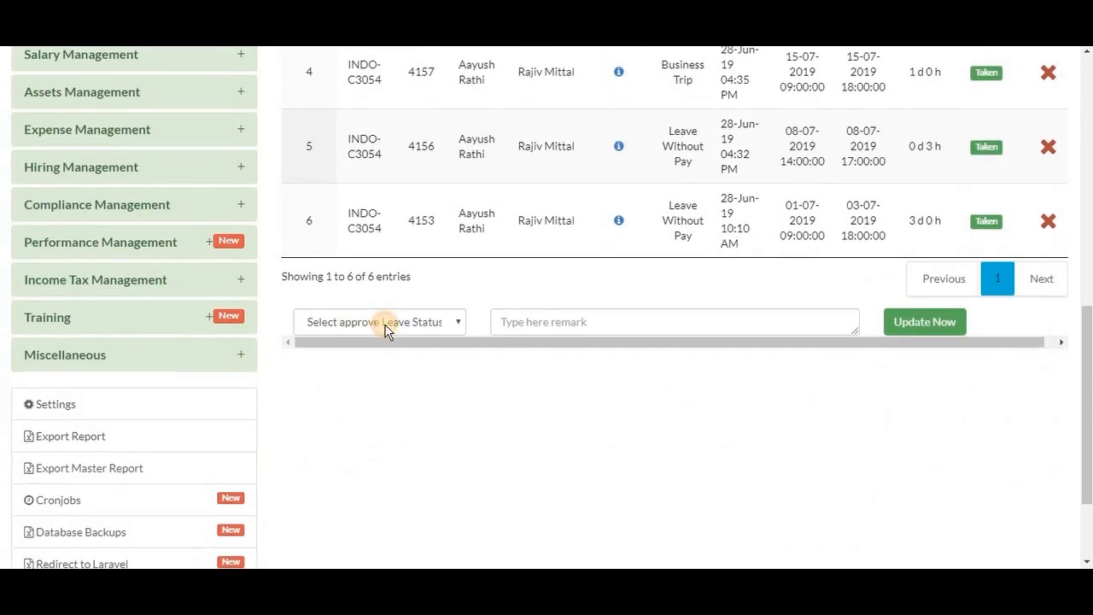
pyautogui.click(386, 332)
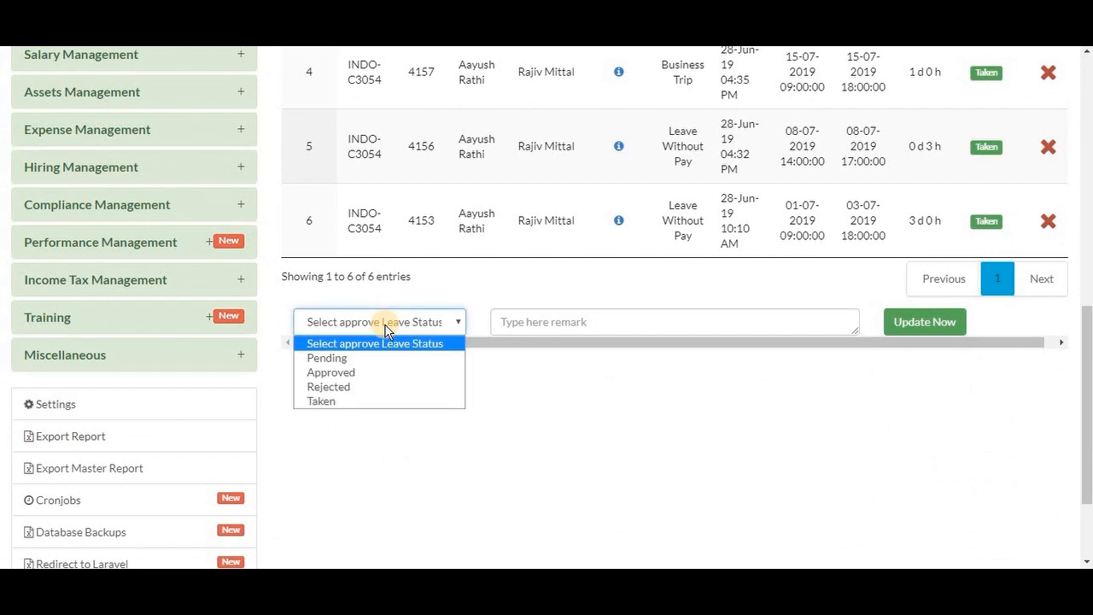
pyautogui.click(387, 373)
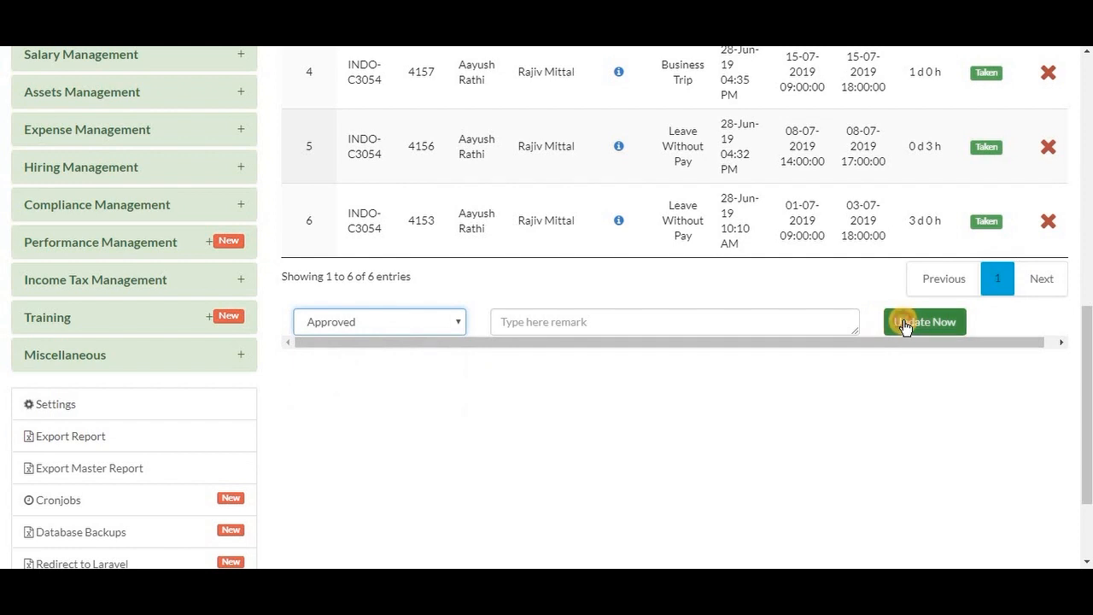
pyautogui.click(905, 324)
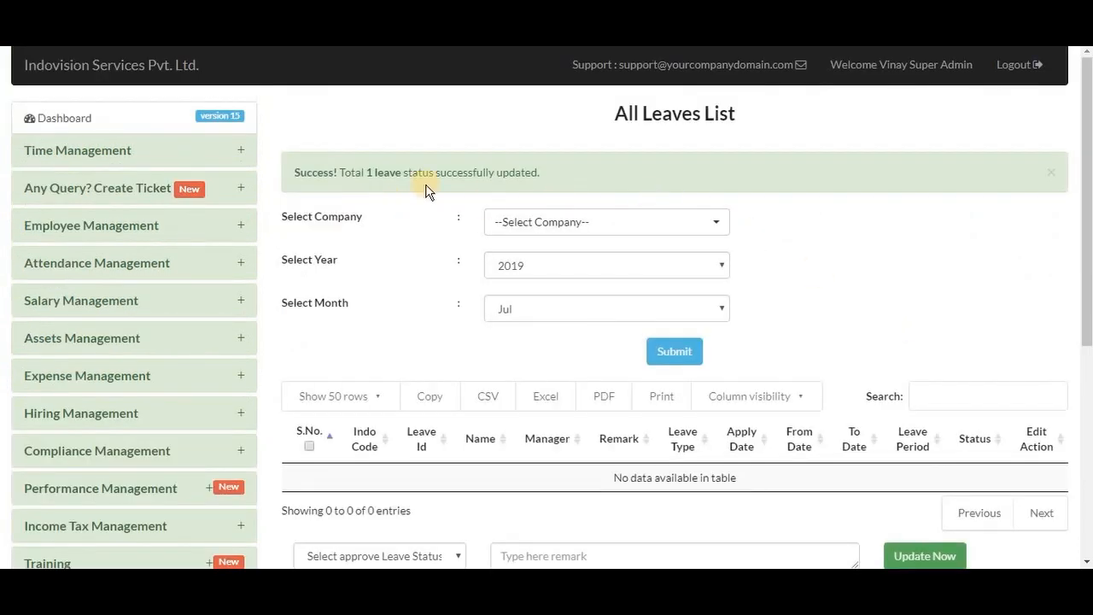
# Reload the July 2019 leaves of Indovision Services Pvt. Ltd. and check the status of the 22-07-2019 Business Trip request
pyautogui.click(598, 229)
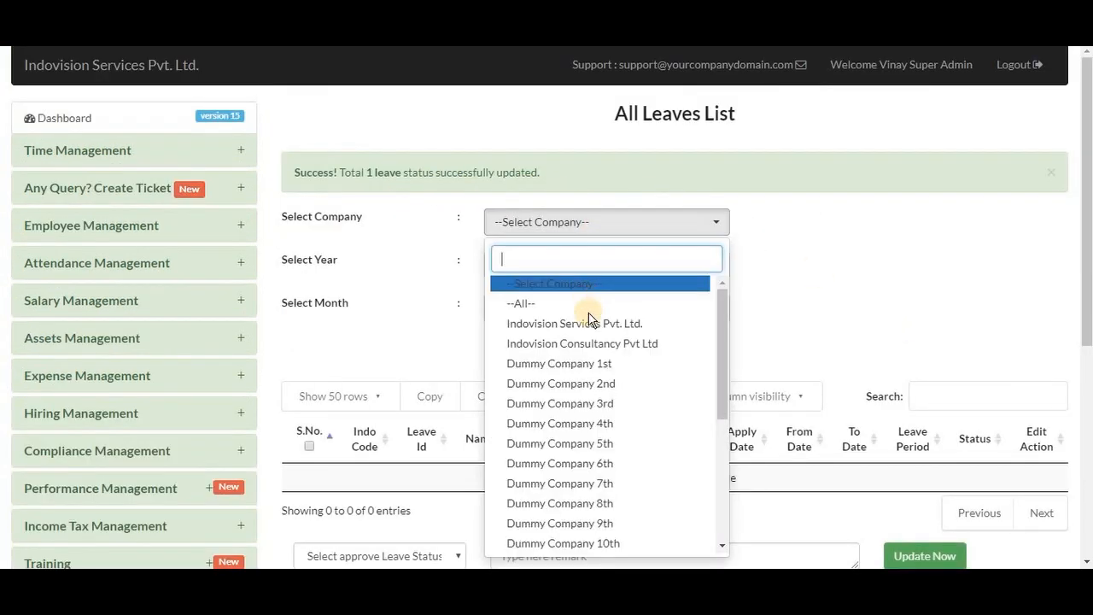
pyautogui.click(589, 327)
pyautogui.click(665, 354)
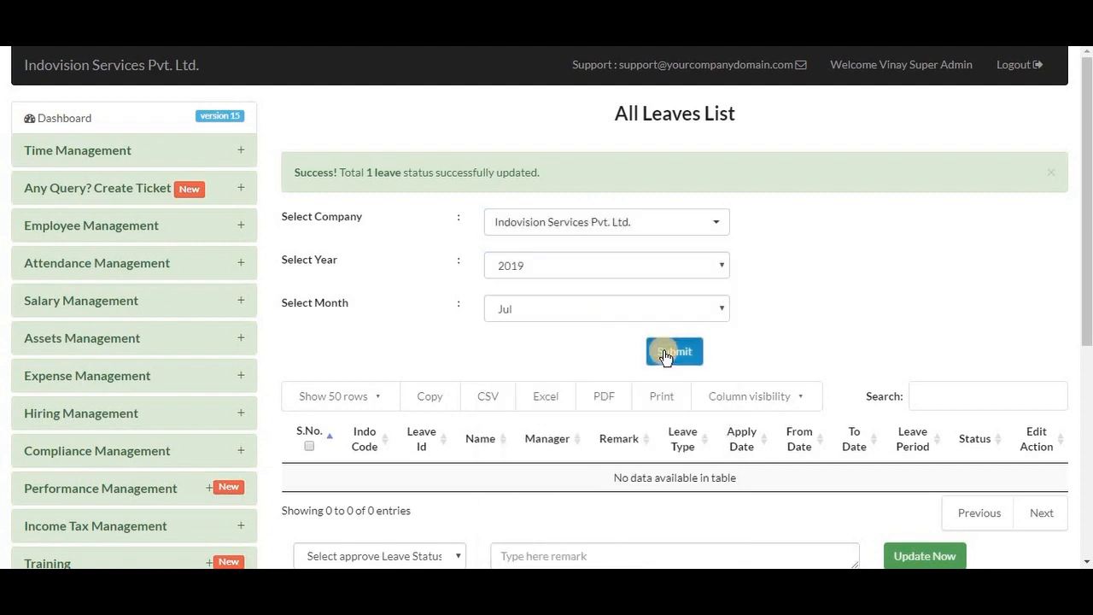
pyautogui.scroll(-4, 665, 357)
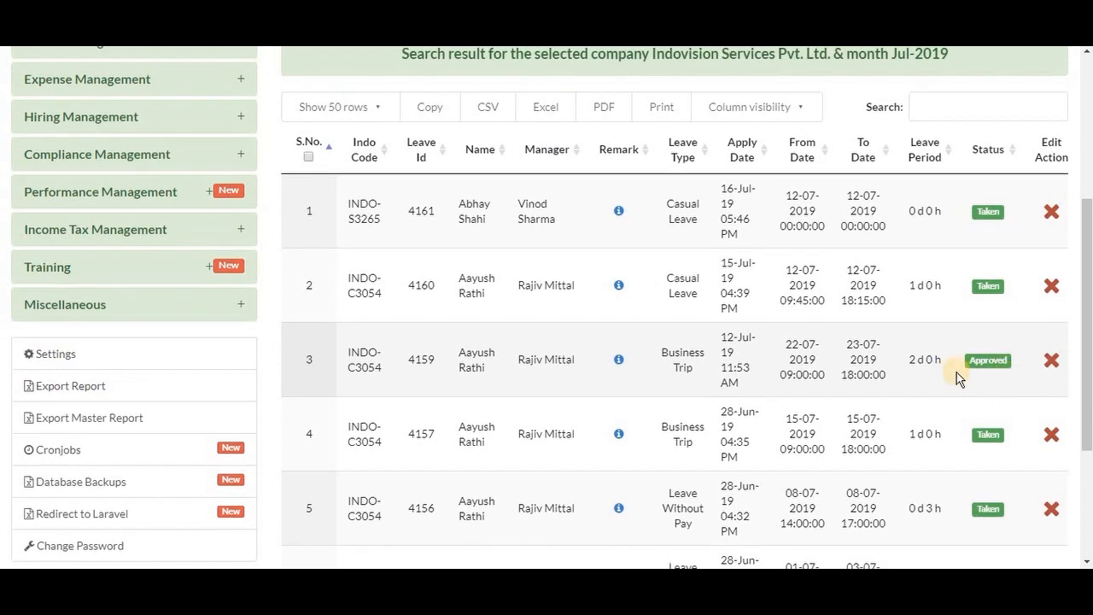
pyautogui.scroll(4, 385, 202)
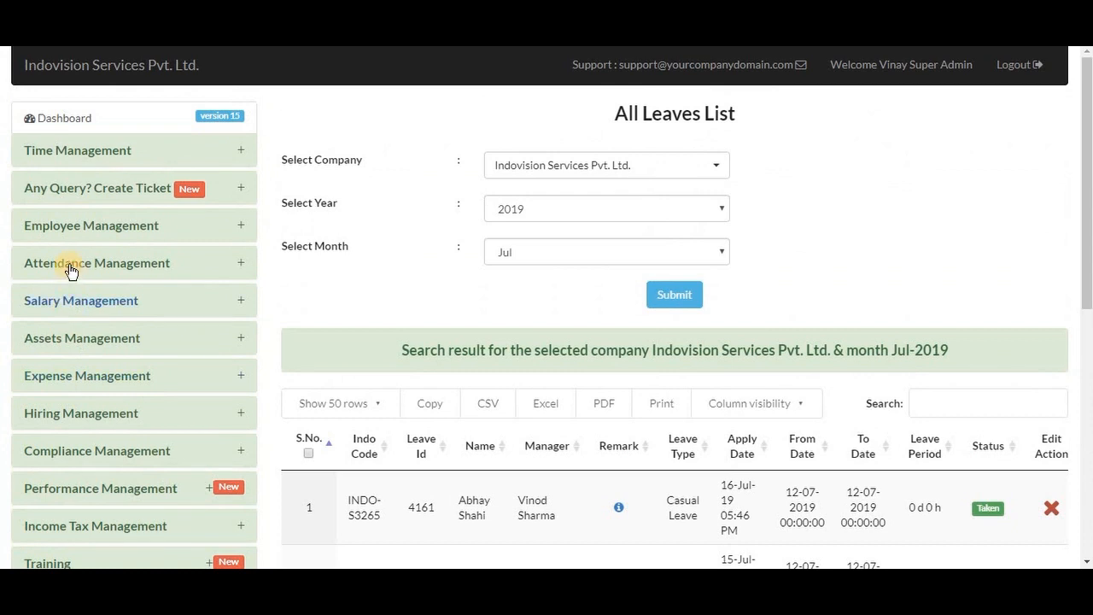
# Load the Leave Summary for Indovision Services Pvt. Ltd. and review all leave-type columns through Paid Leave Remaining
pyautogui.click(70, 271)
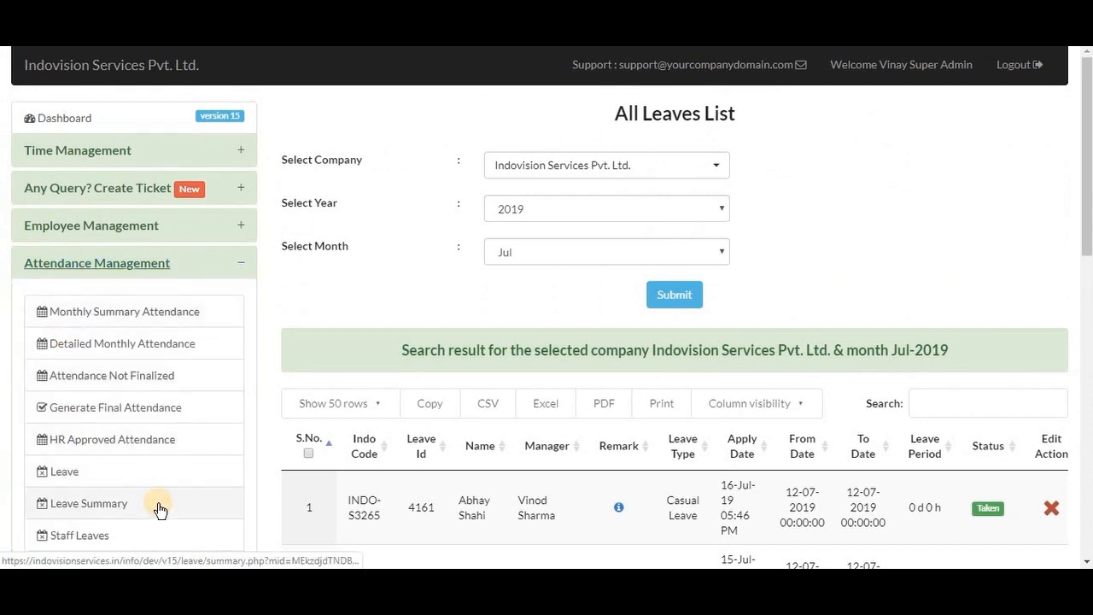
pyautogui.click(159, 506)
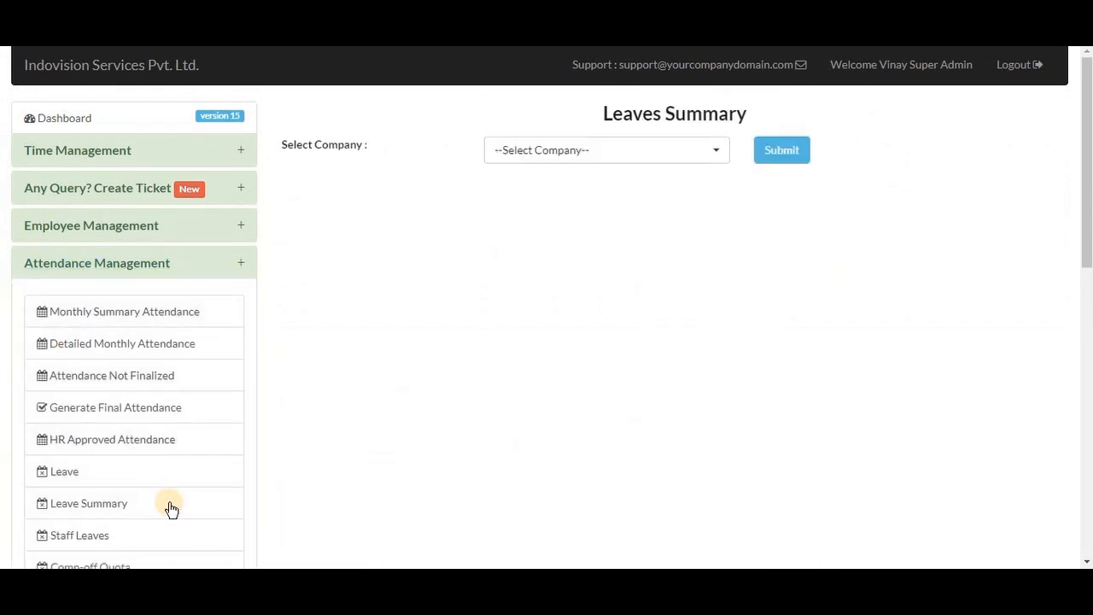
pyautogui.click(634, 160)
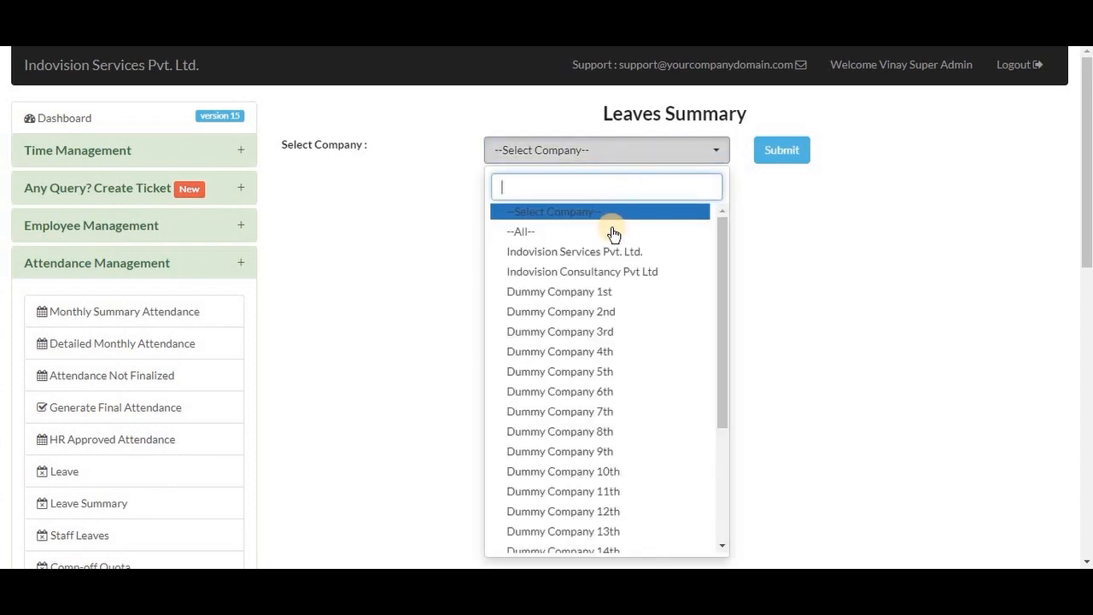
pyautogui.click(610, 249)
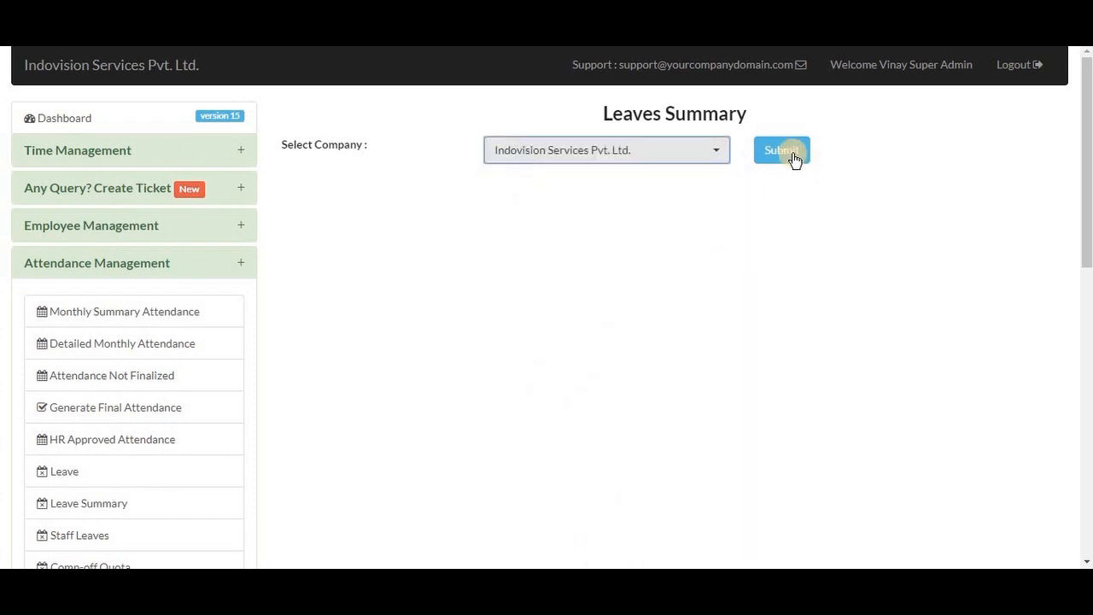
pyautogui.click(792, 153)
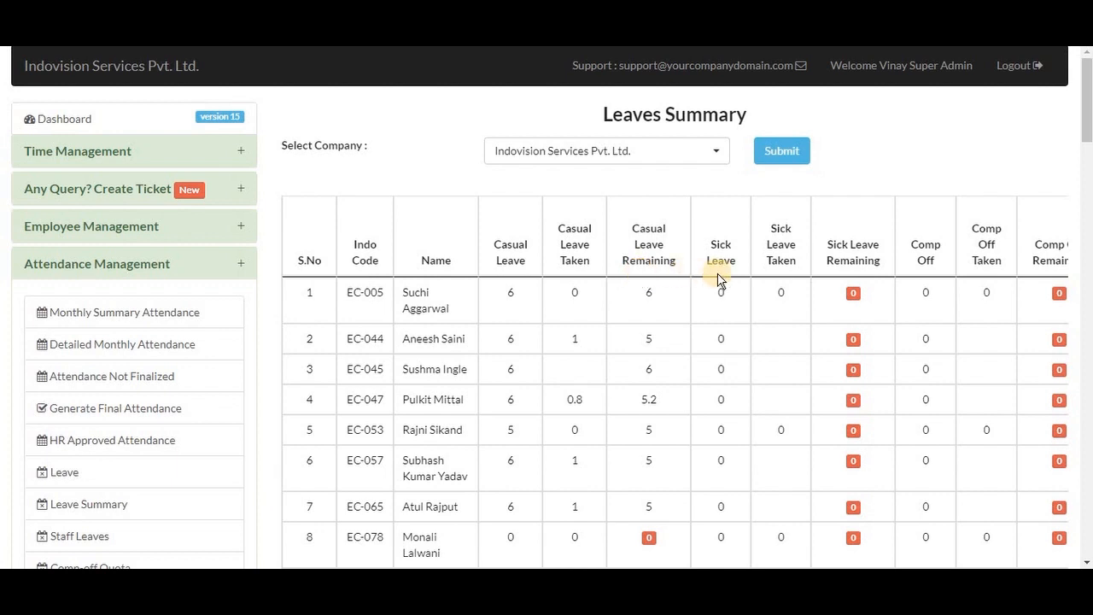
pyautogui.hscroll(5, 859, 278)
pyautogui.hscroll(2, 859, 278)
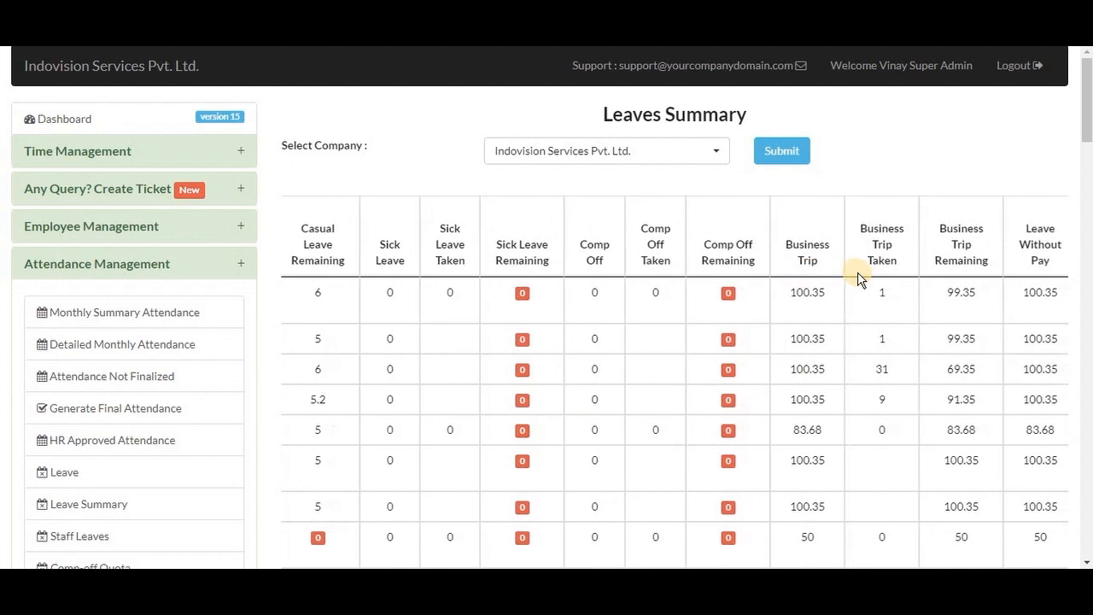
pyautogui.hscroll(4, 859, 278)
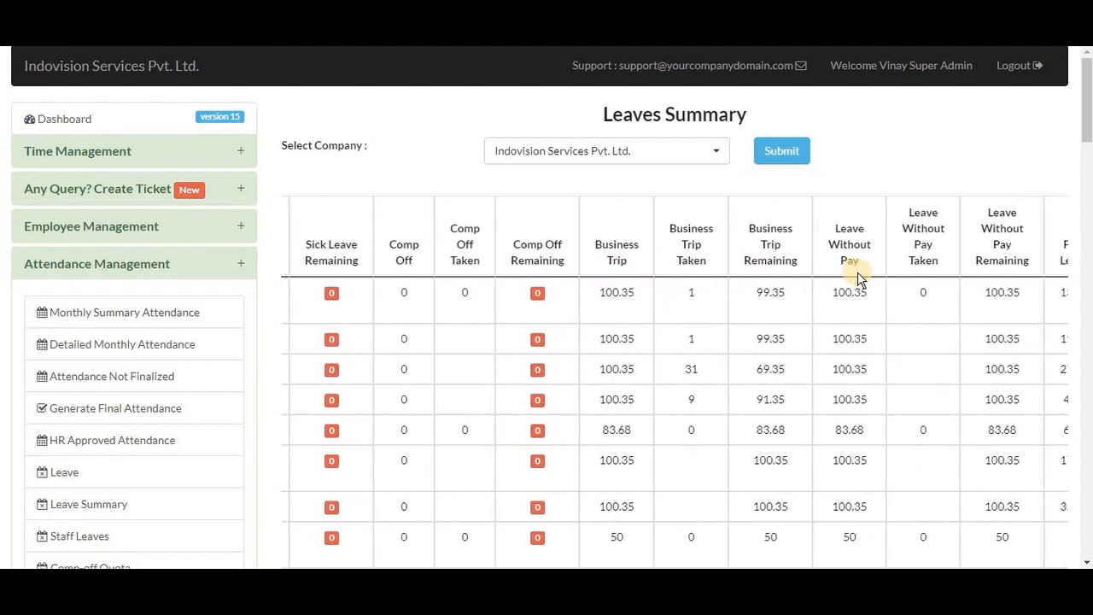
pyautogui.hscroll(4, 859, 278)
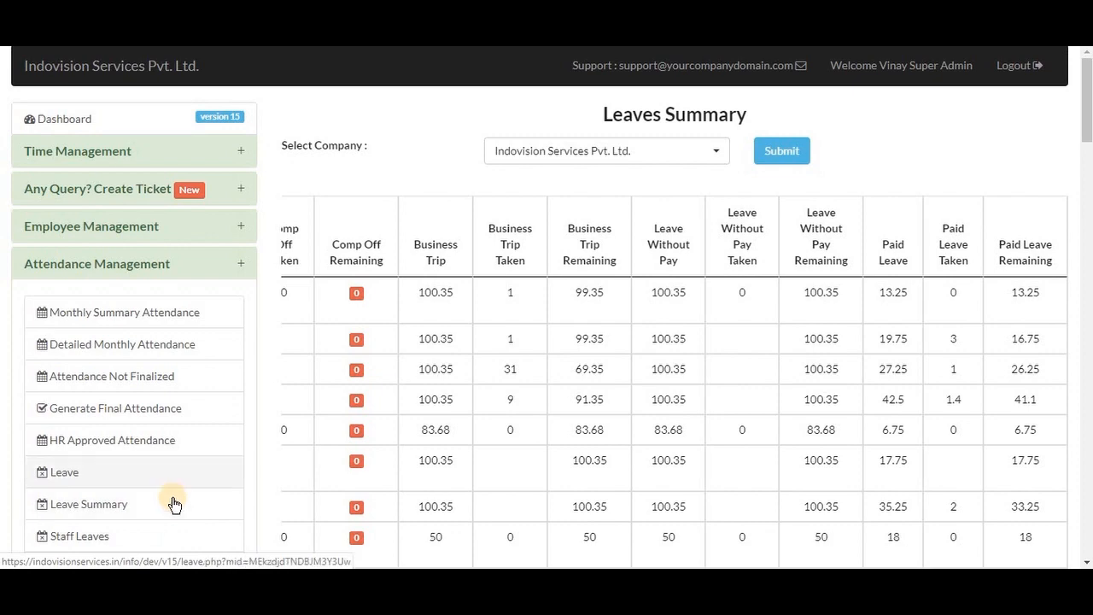
# Open the Comp-off Quota list and examine its date filters and the remarks of the first two entries
pyautogui.scroll(-1, 171, 504)
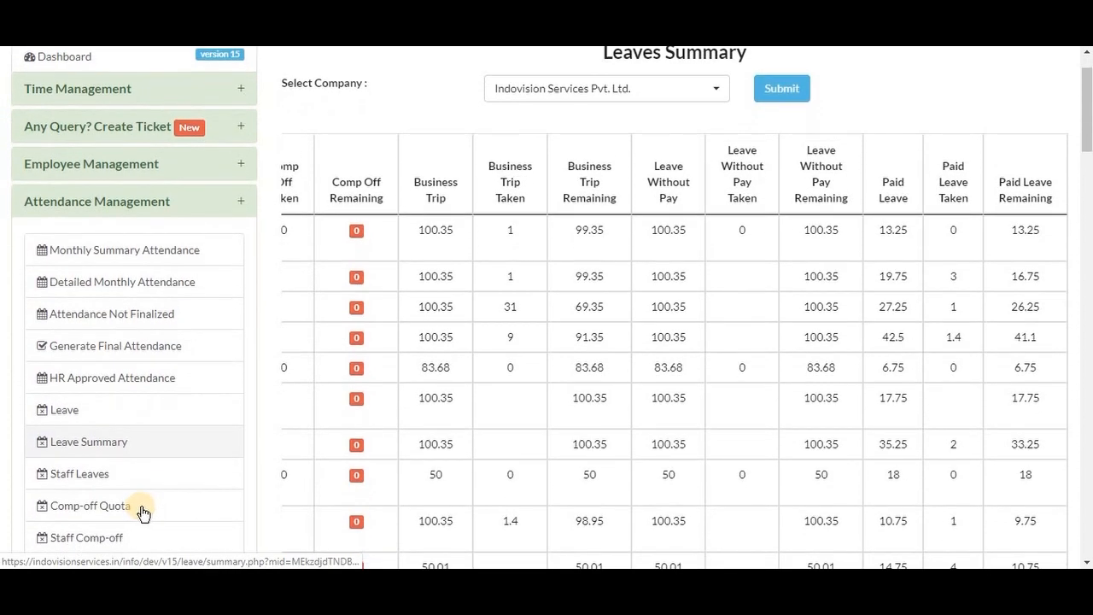
pyautogui.click(144, 509)
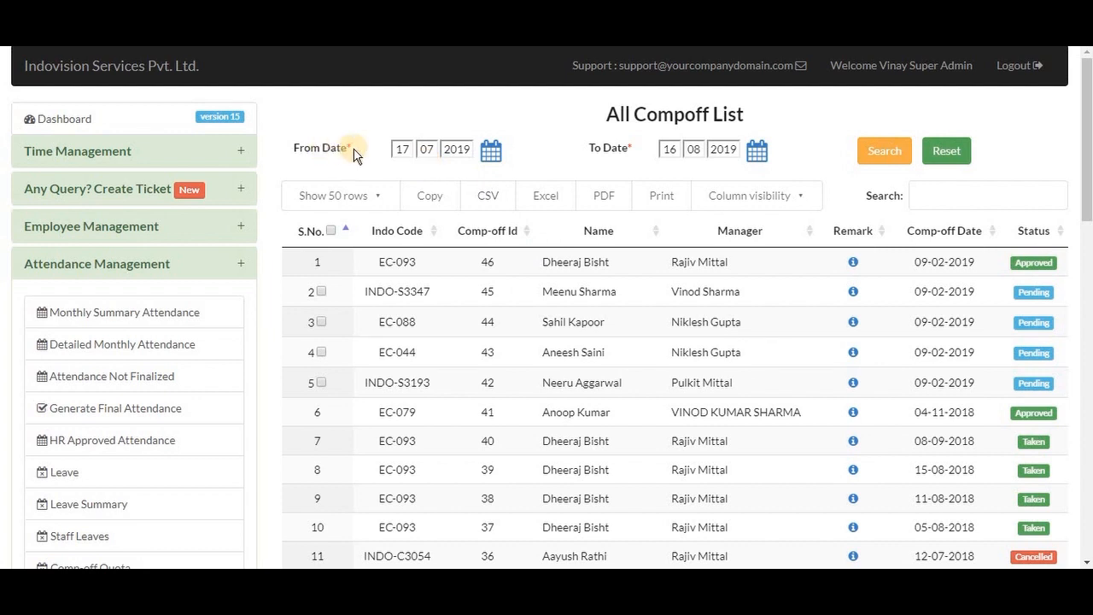
pyautogui.click(758, 152)
pyautogui.moveTo(853, 262)
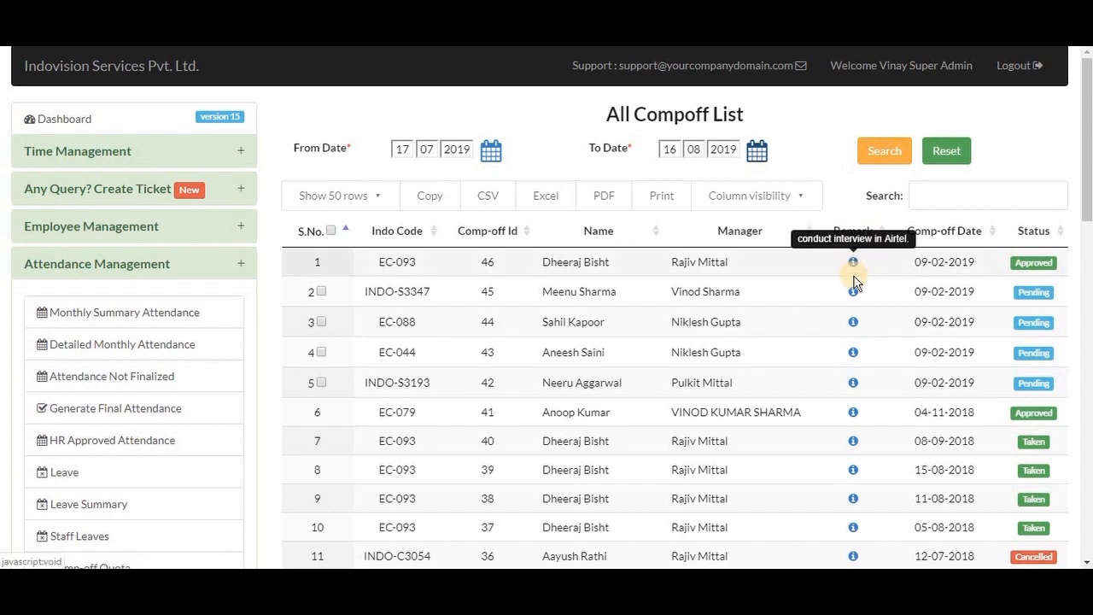
pyautogui.moveTo(854, 295)
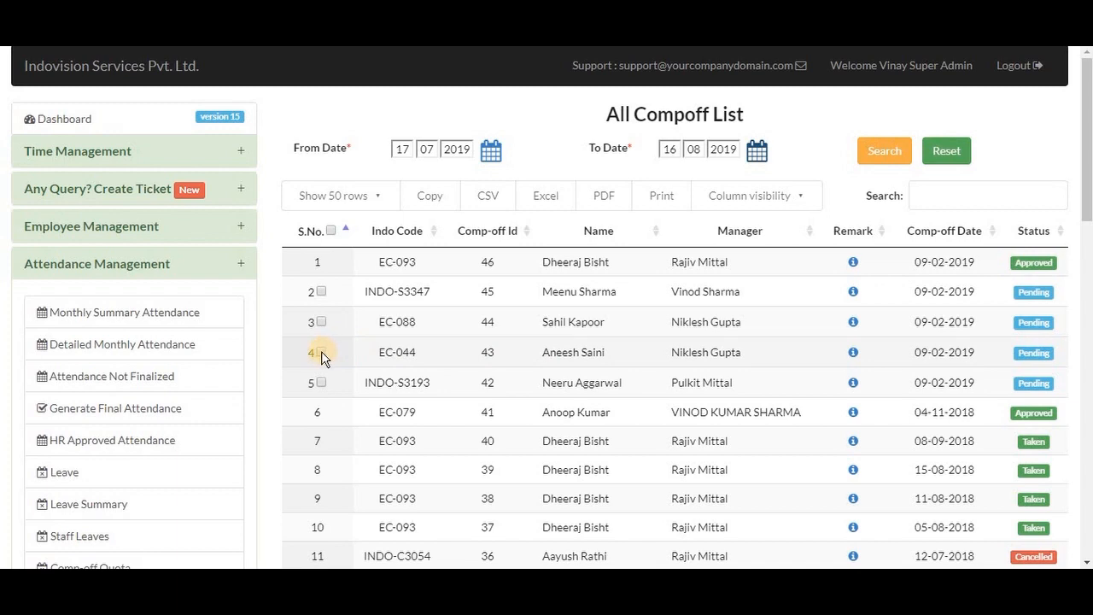
# Select the pending comp-off request in the second row and update its status to Approved
pyautogui.click(321, 291)
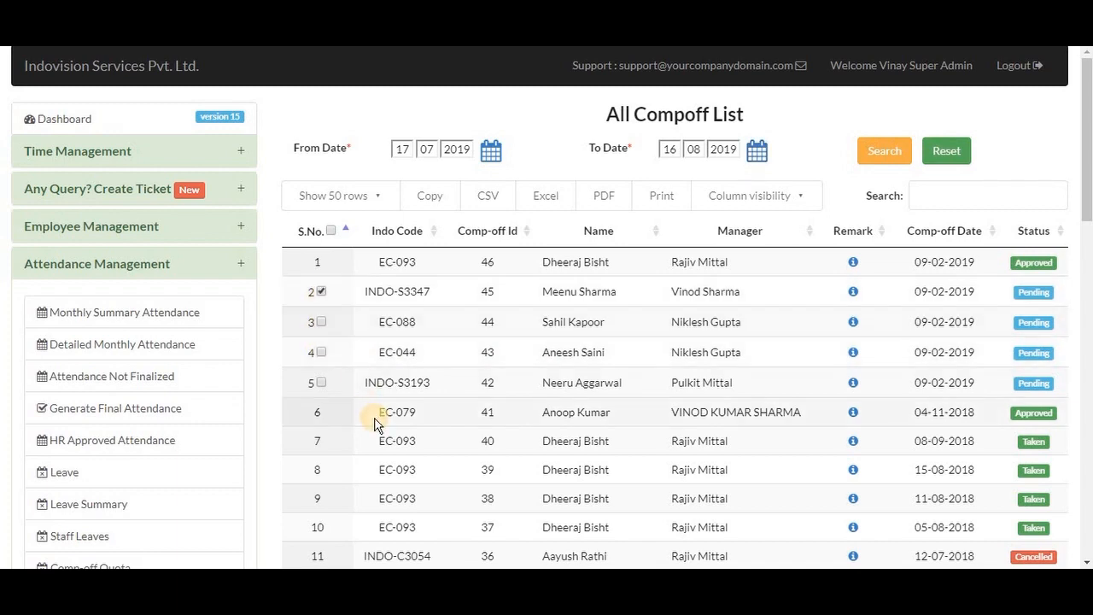
pyautogui.scroll(-12, 375, 424)
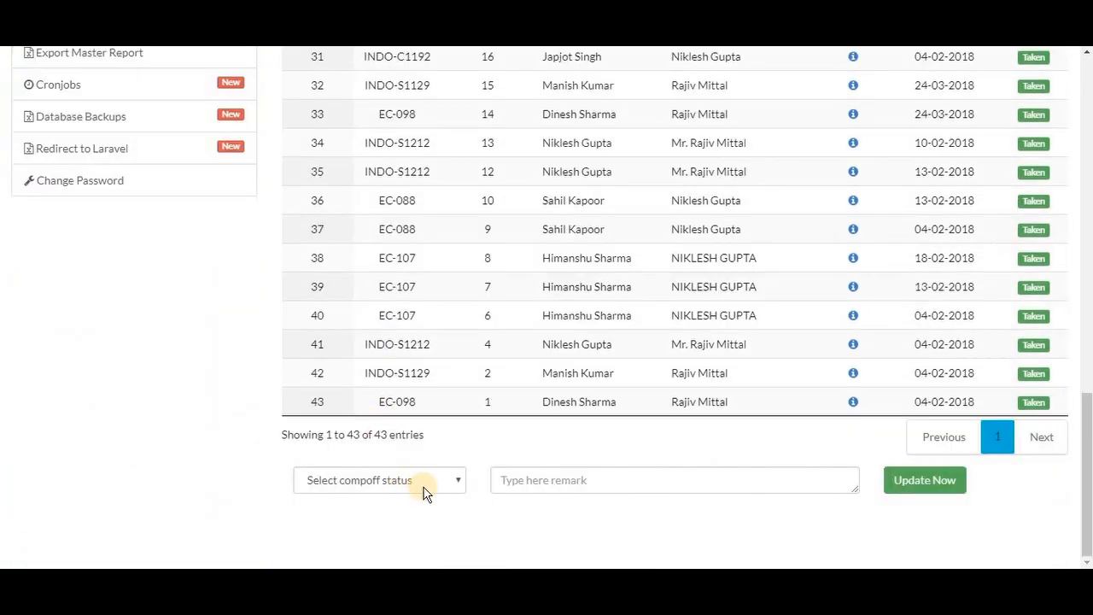
pyautogui.click(425, 487)
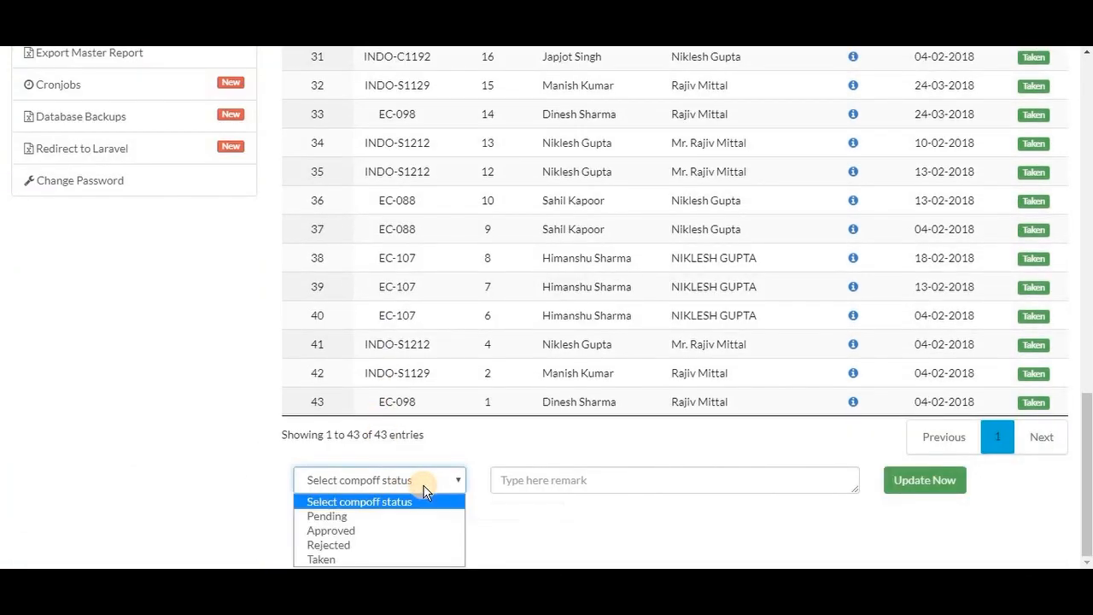
pyautogui.click(401, 534)
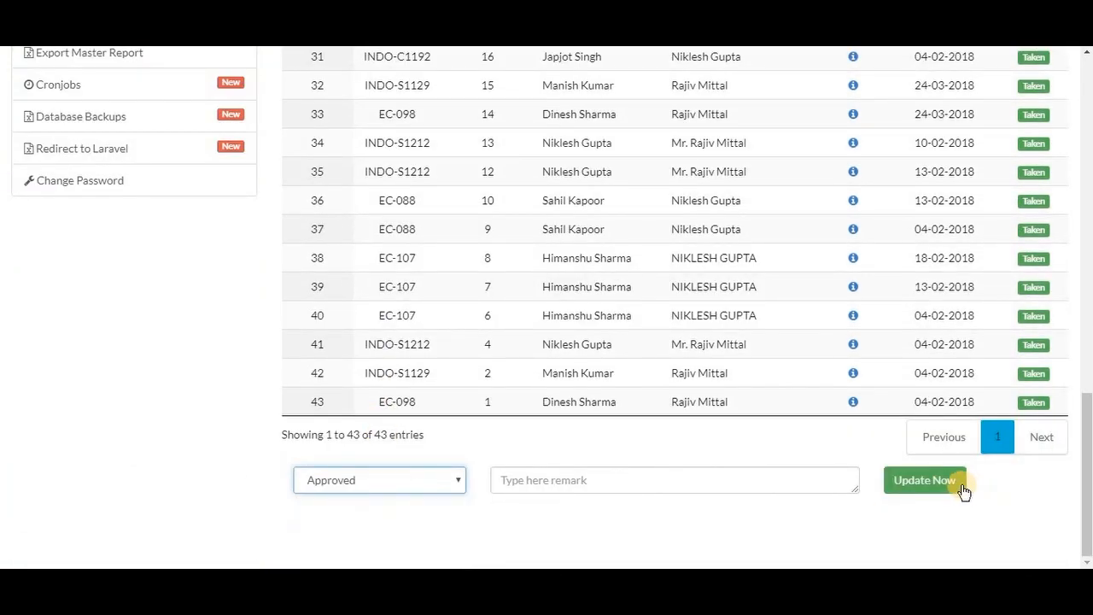
pyautogui.click(956, 486)
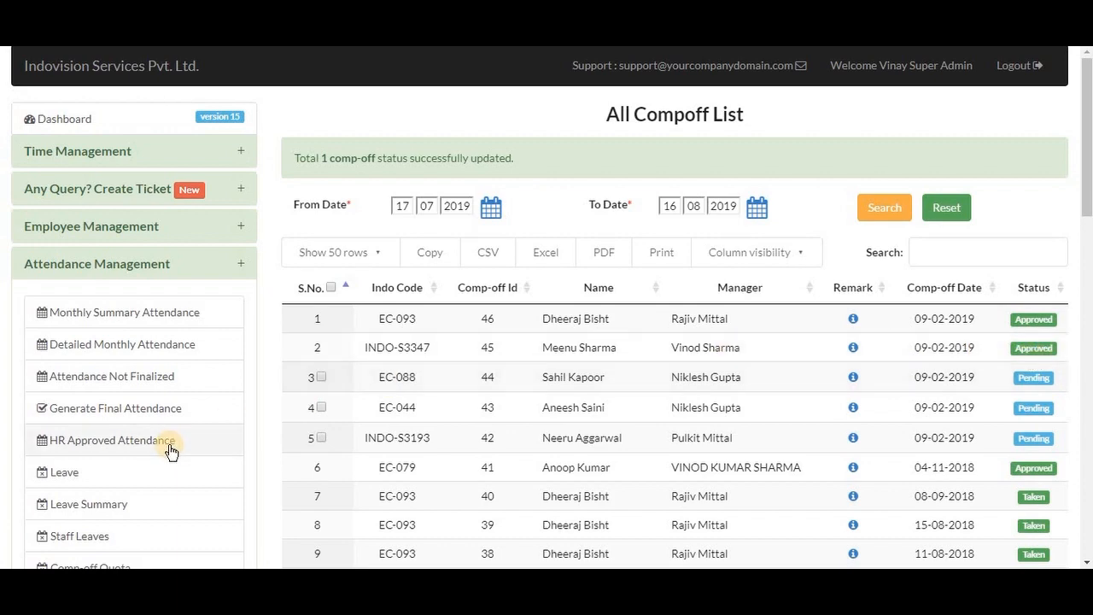
# Open the Mispunch list and review its columns from the old and new punches through Remark and Status
pyautogui.scroll(-2, 169, 452)
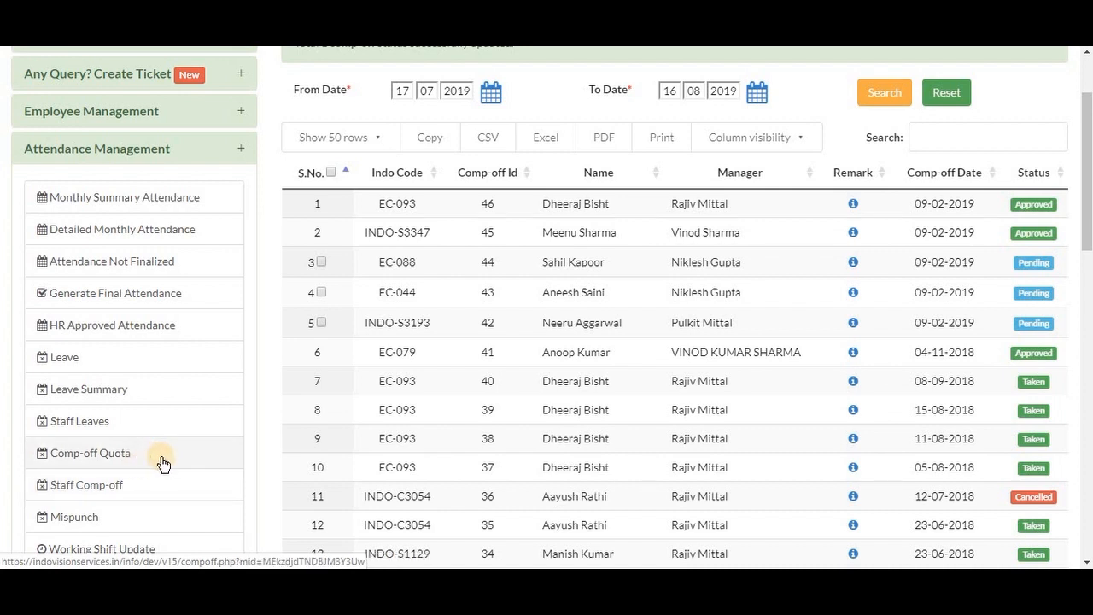
pyautogui.click(126, 523)
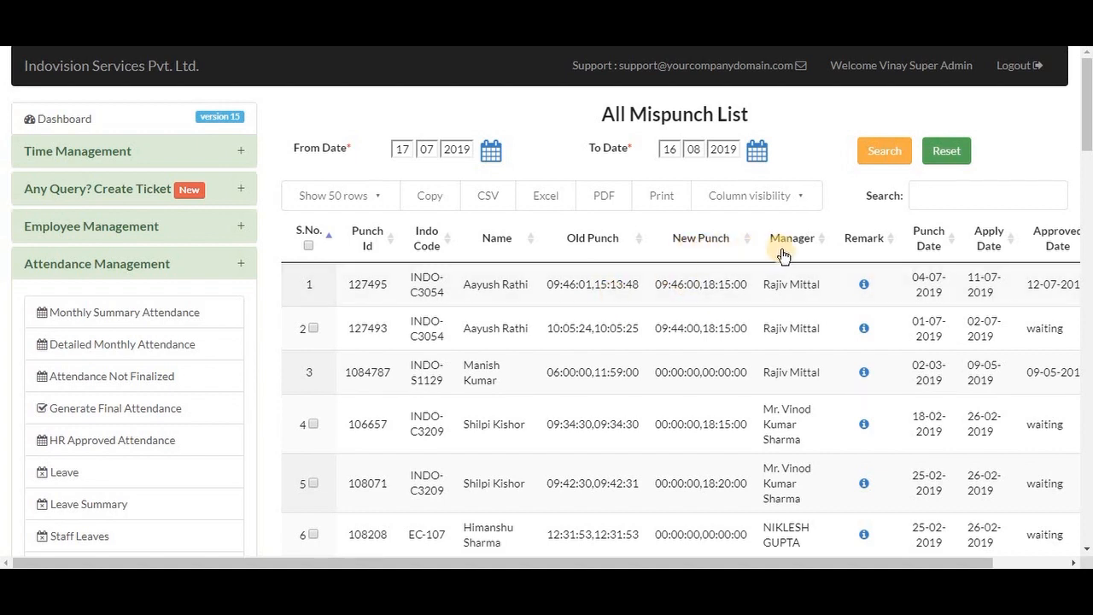
pyautogui.moveTo(864, 284)
pyautogui.hscroll(2, 1047, 260)
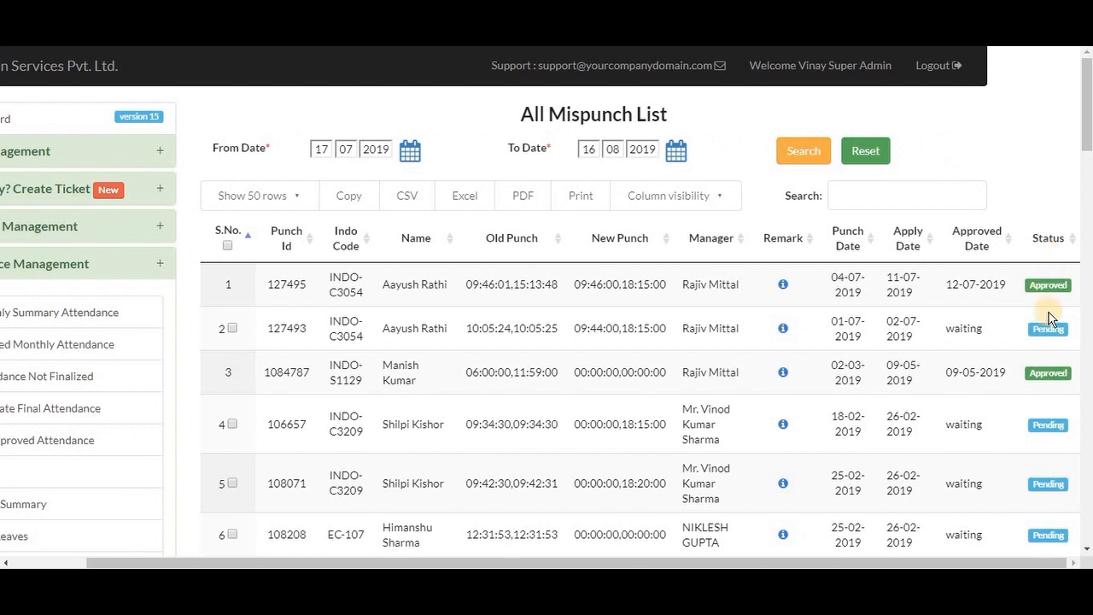
# Update the pending mispunch with punch date 01-07-2019 to Approved and check its approved date and status in the list
pyautogui.click(233, 329)
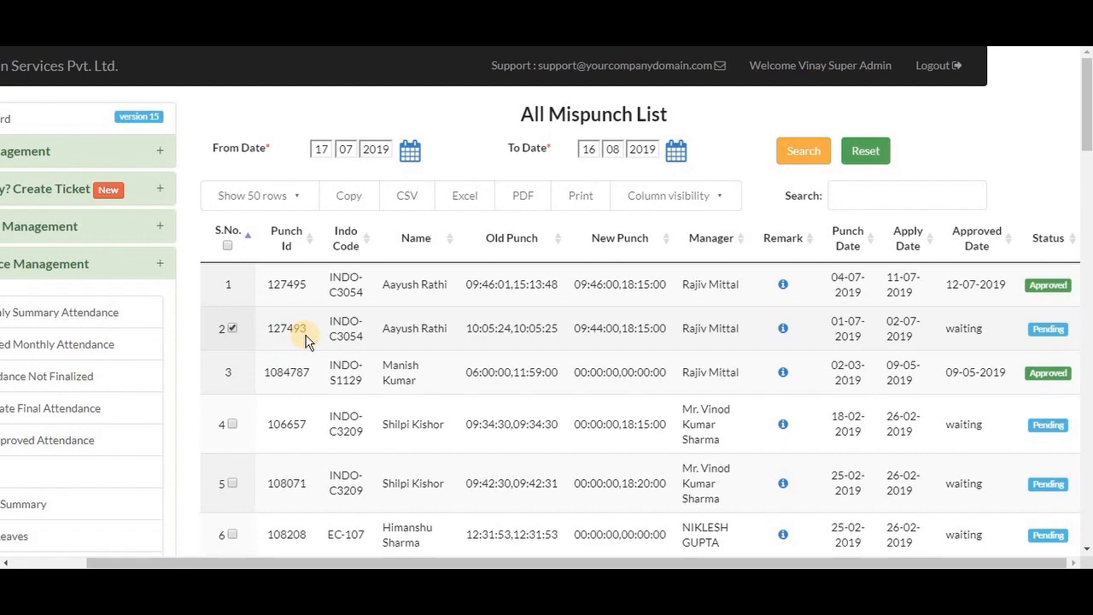
pyautogui.scroll(-20, 306, 339)
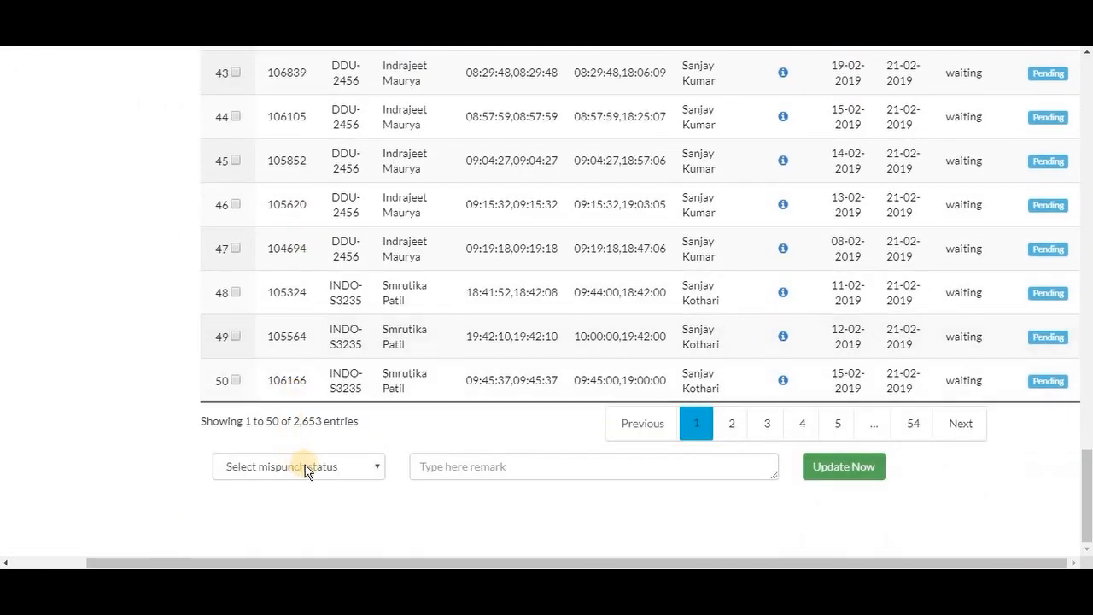
pyautogui.click(345, 472)
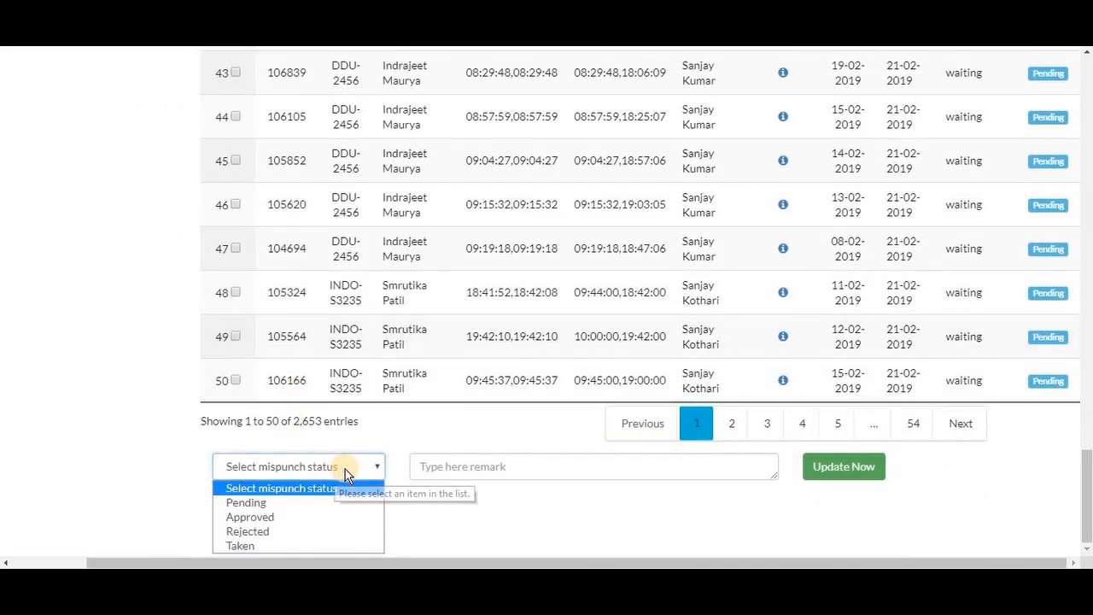
pyautogui.click(297, 516)
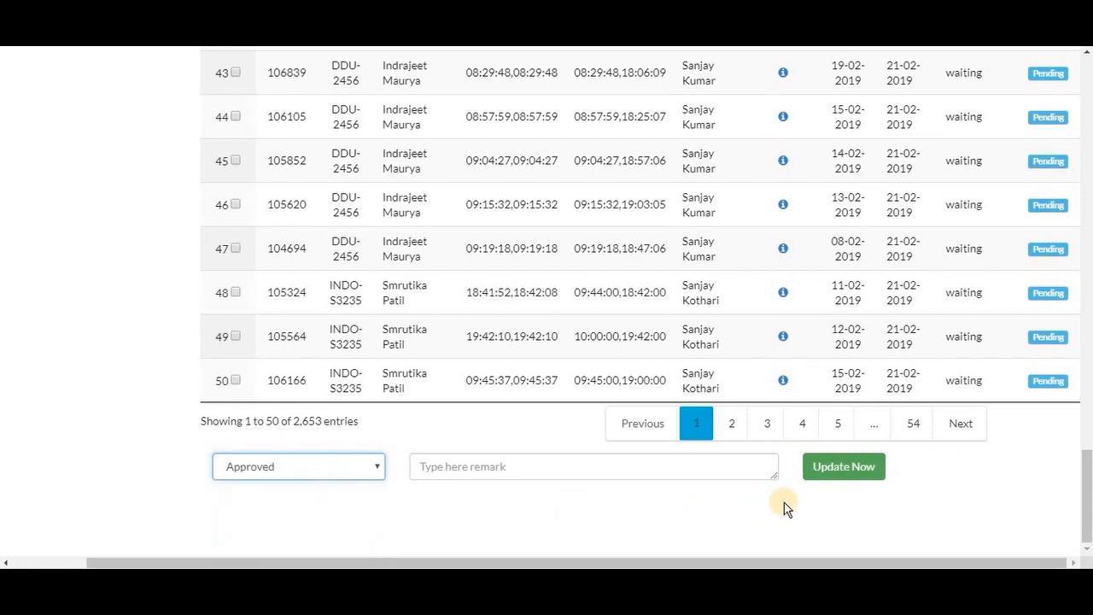
pyautogui.click(834, 475)
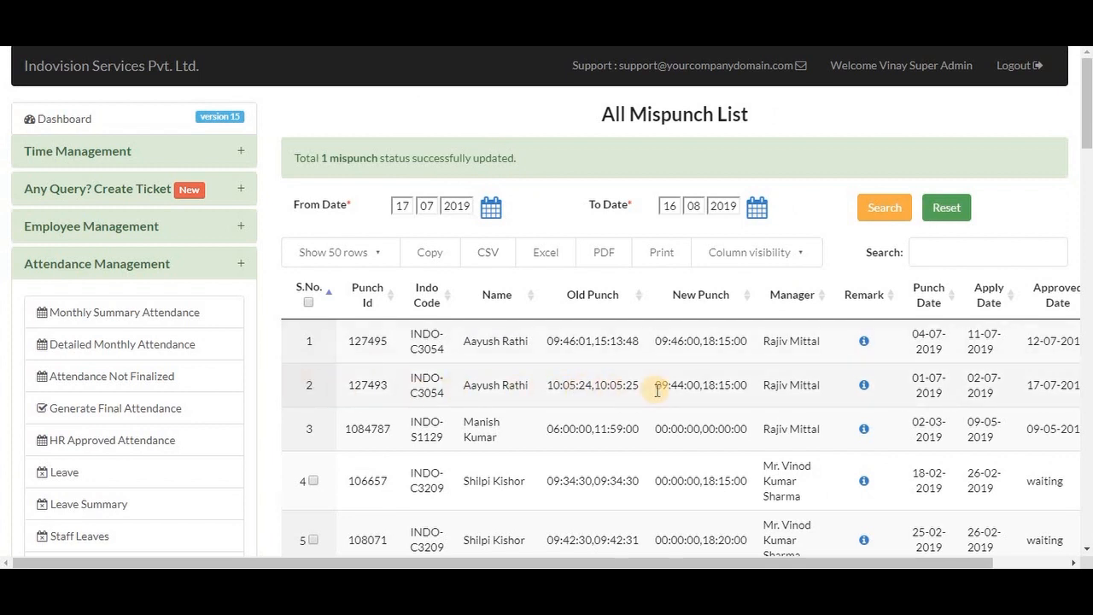
pyautogui.hscroll(2, 657, 389)
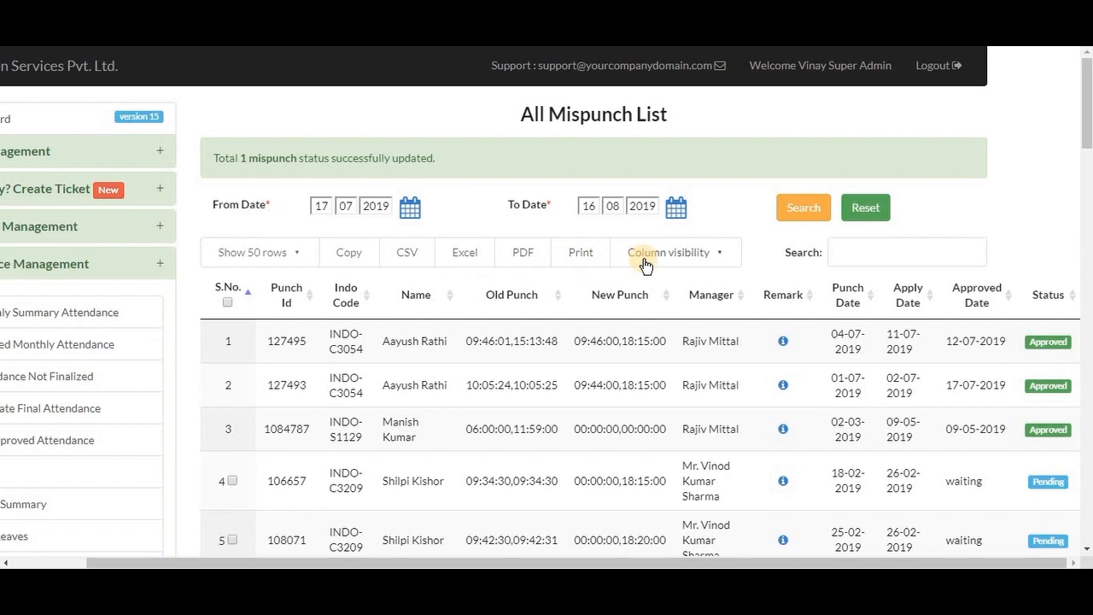
# Search the mispunch list for the first name of the manager shown in the top rows
pyautogui.click(856, 252)
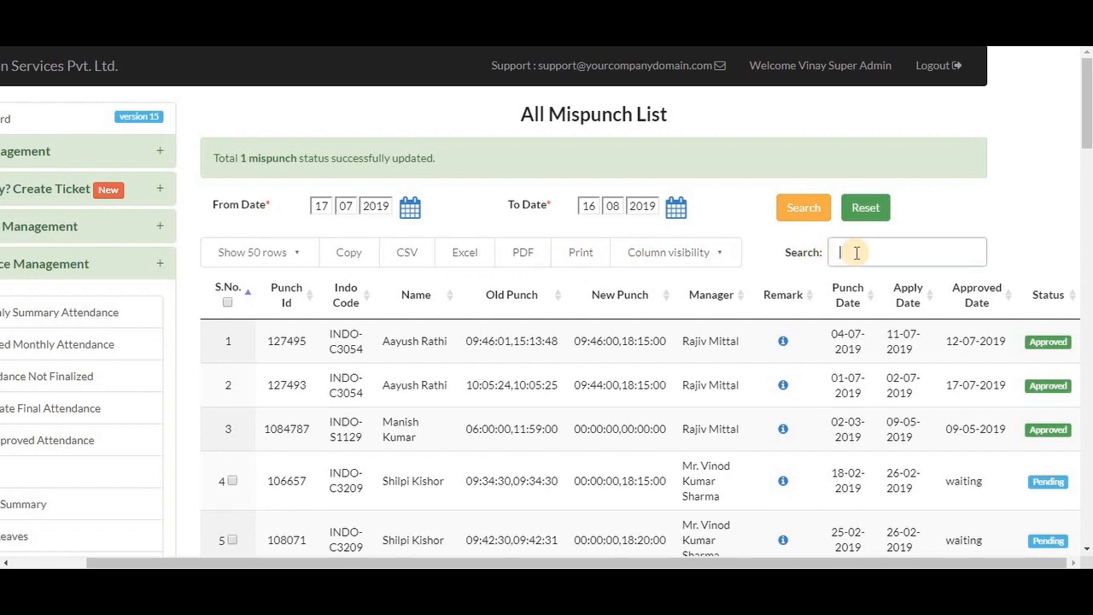
pyautogui.hscroll(-1, 857, 253)
pyautogui.write('ra')
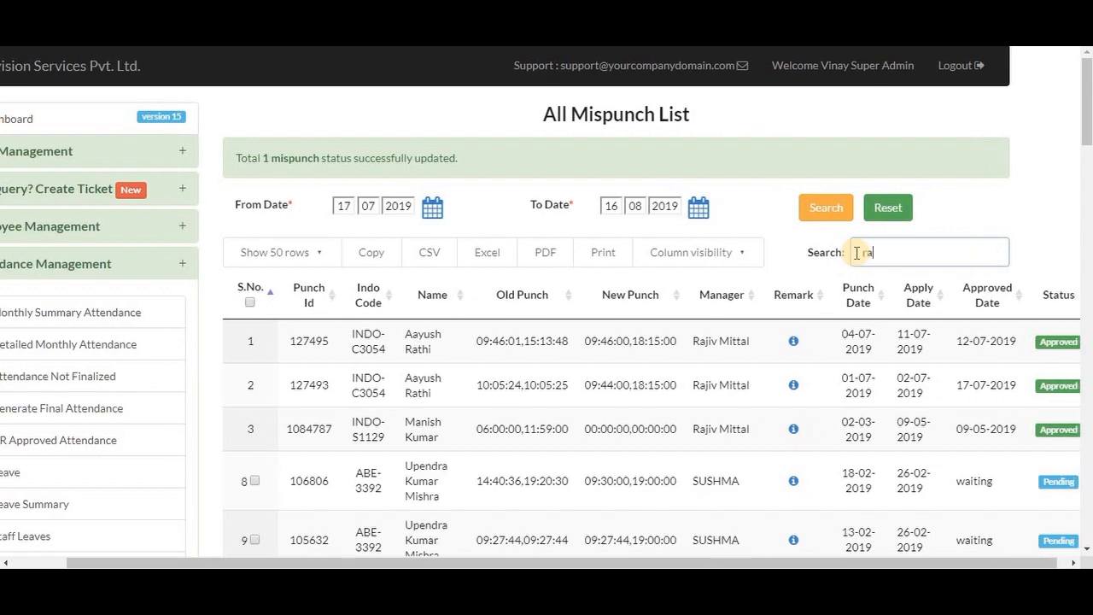
pyautogui.write('jiv')
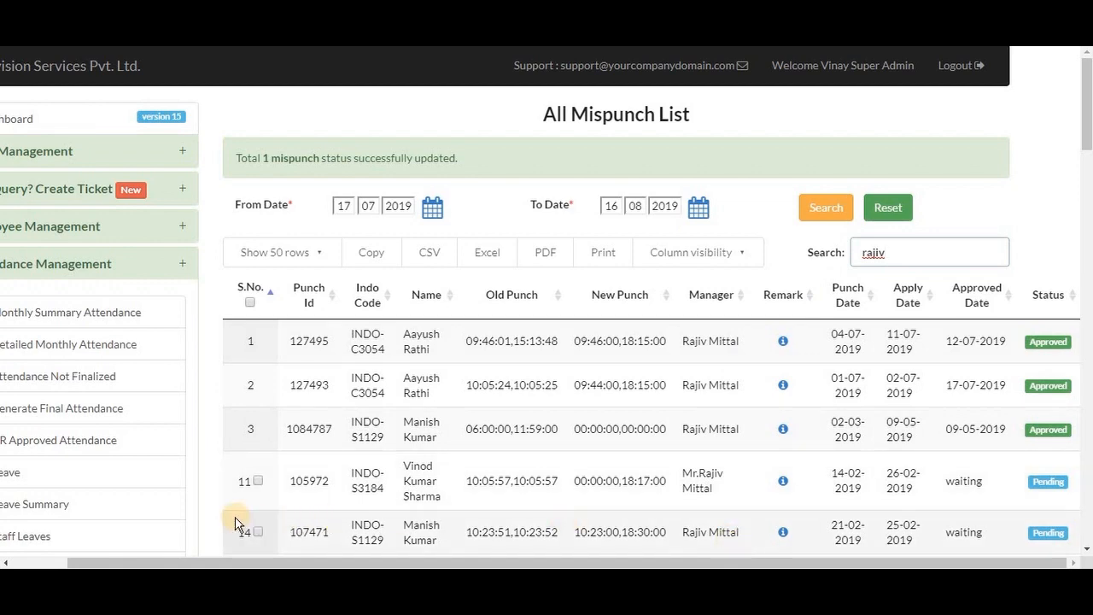
# Load the Indovision Services Pvt. Ltd. employees under Working Shift Update and set the first employee's shift to Default Shift
pyautogui.hscroll(-2, 235, 517)
pyautogui.scroll(-2, 109, 491)
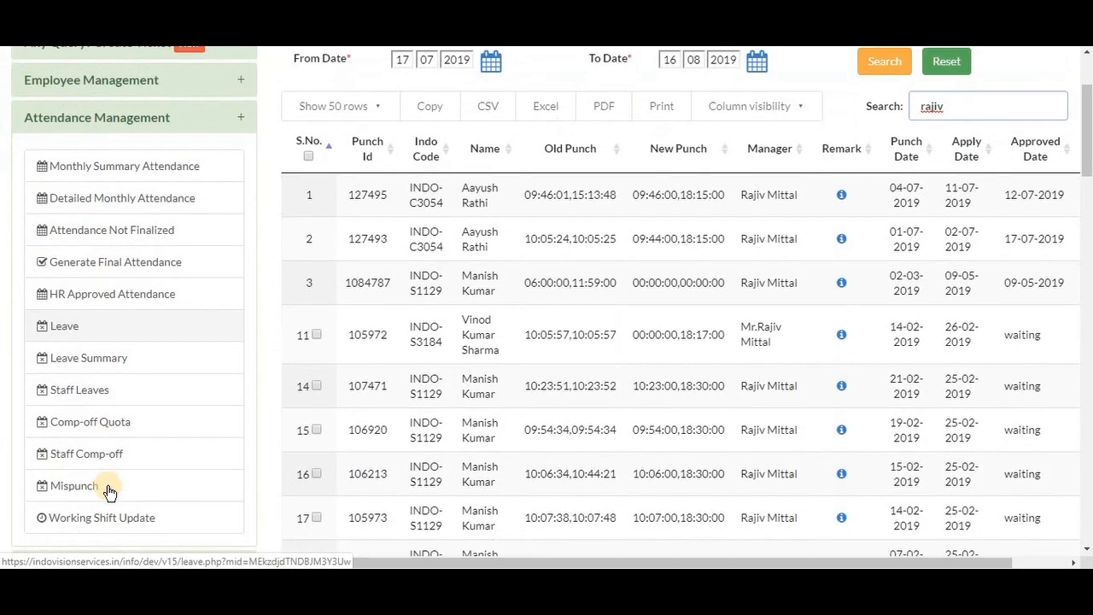
pyautogui.click(168, 521)
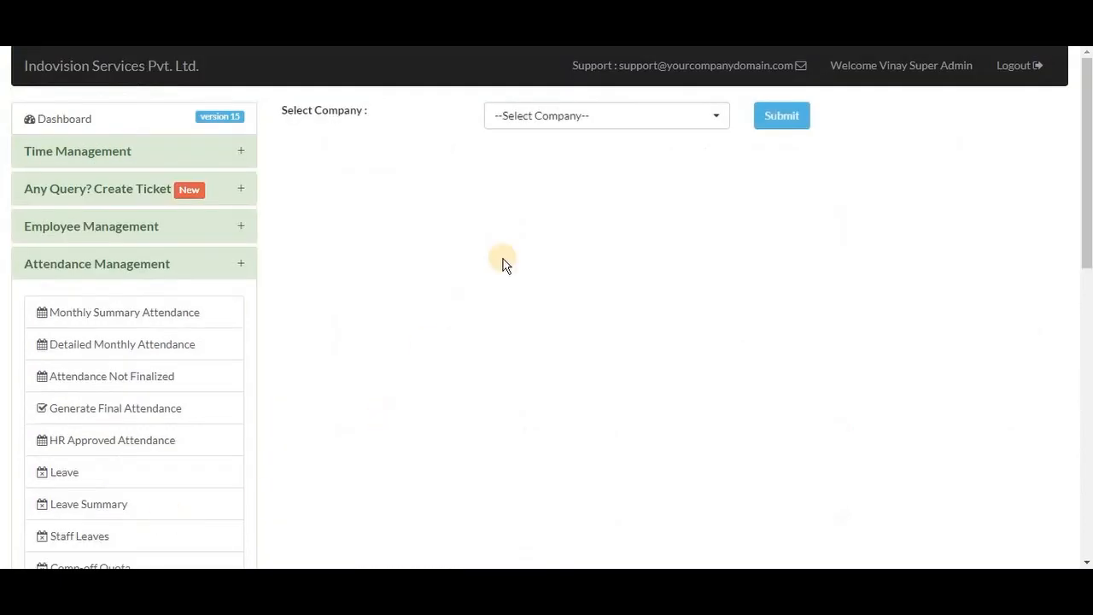
pyautogui.click(632, 120)
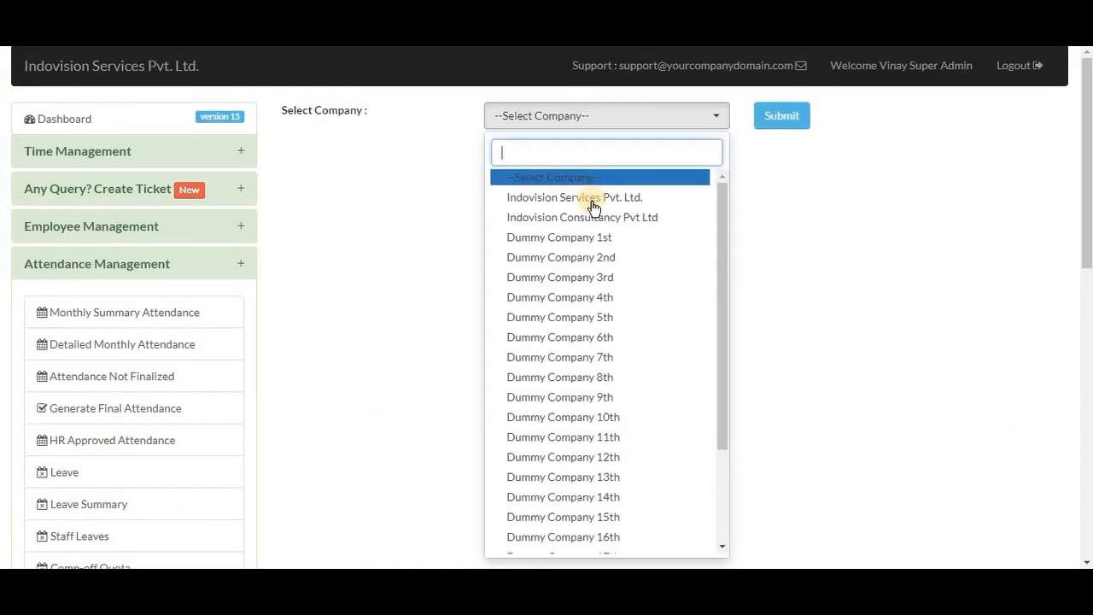
pyautogui.click(593, 205)
pyautogui.click(781, 117)
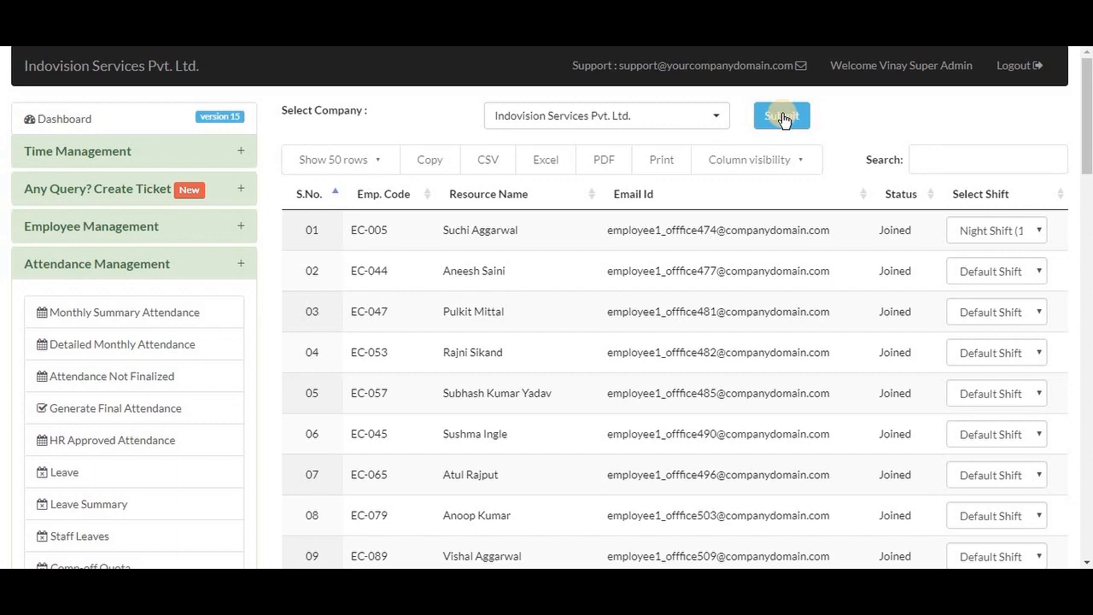
pyautogui.click(986, 232)
pyautogui.click(962, 250)
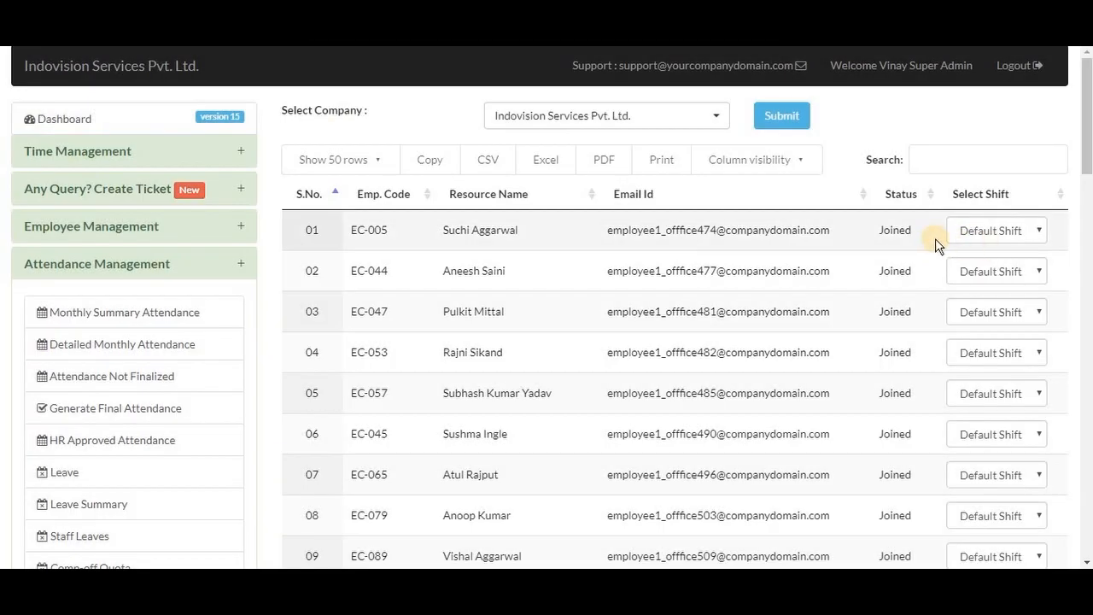